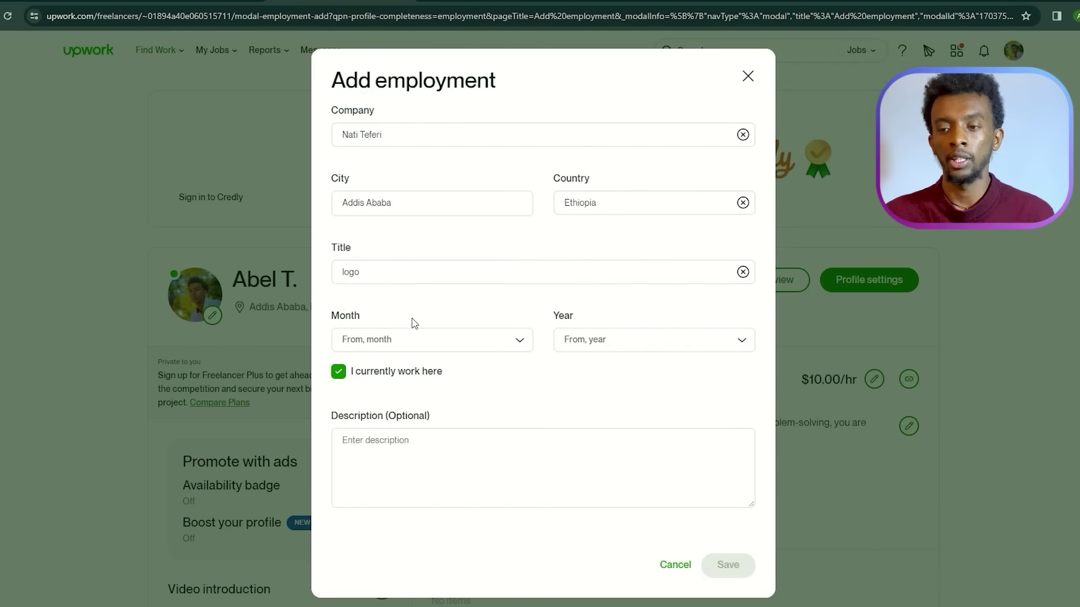
# - Set the employment start date to May 2022
pyautogui.click(431, 344)
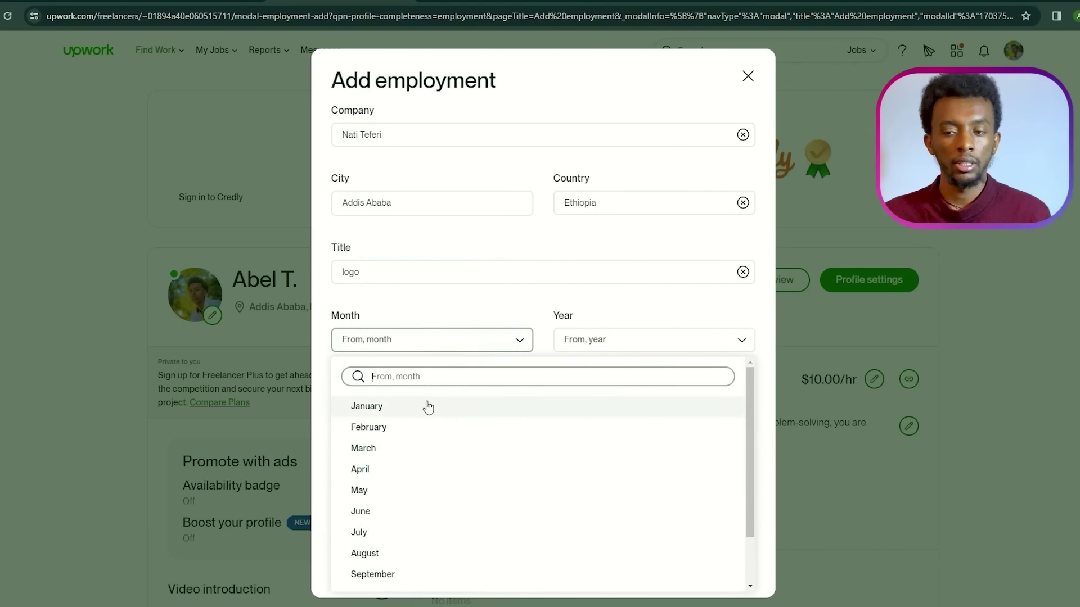
pyautogui.scroll(-1, 373, 470)
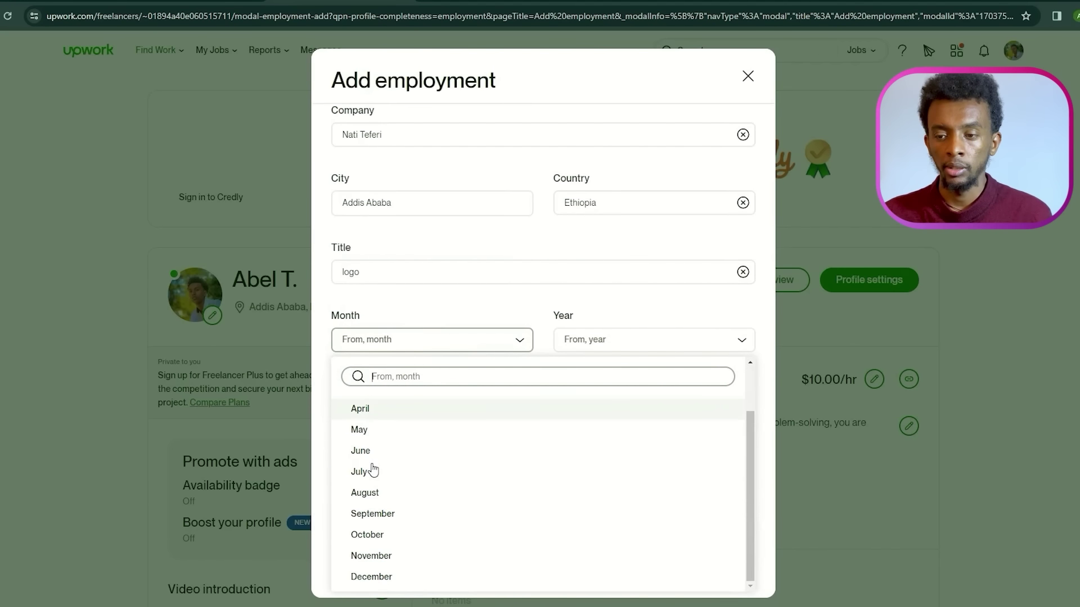
pyautogui.click(361, 429)
pyautogui.click(688, 349)
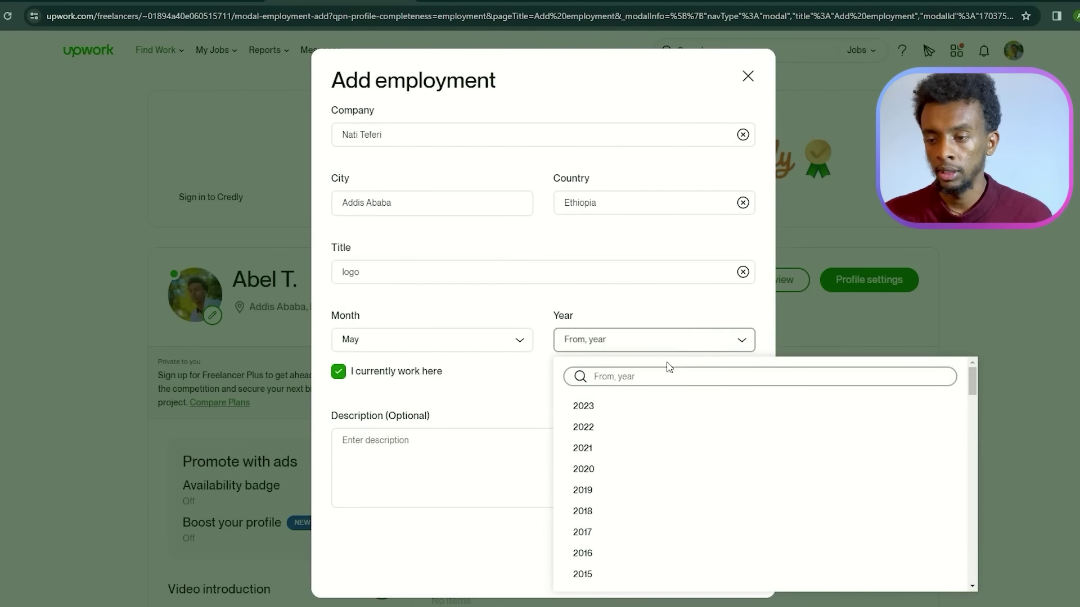
pyautogui.click(592, 431)
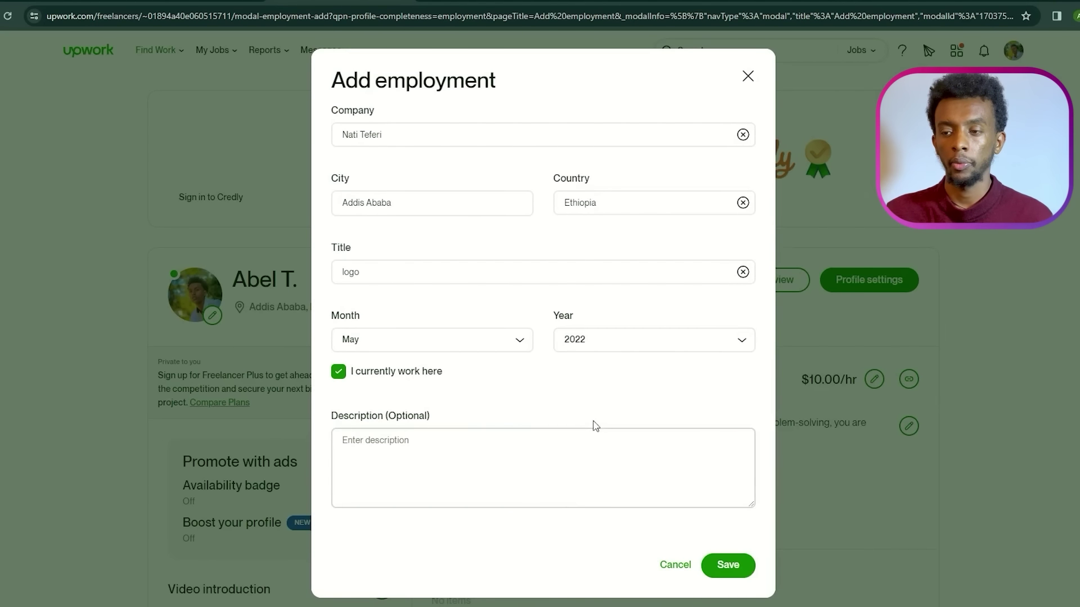
# - Keep 'I currently work here' checked, then select the résumé's service bullet list
pyautogui.click(595, 381)
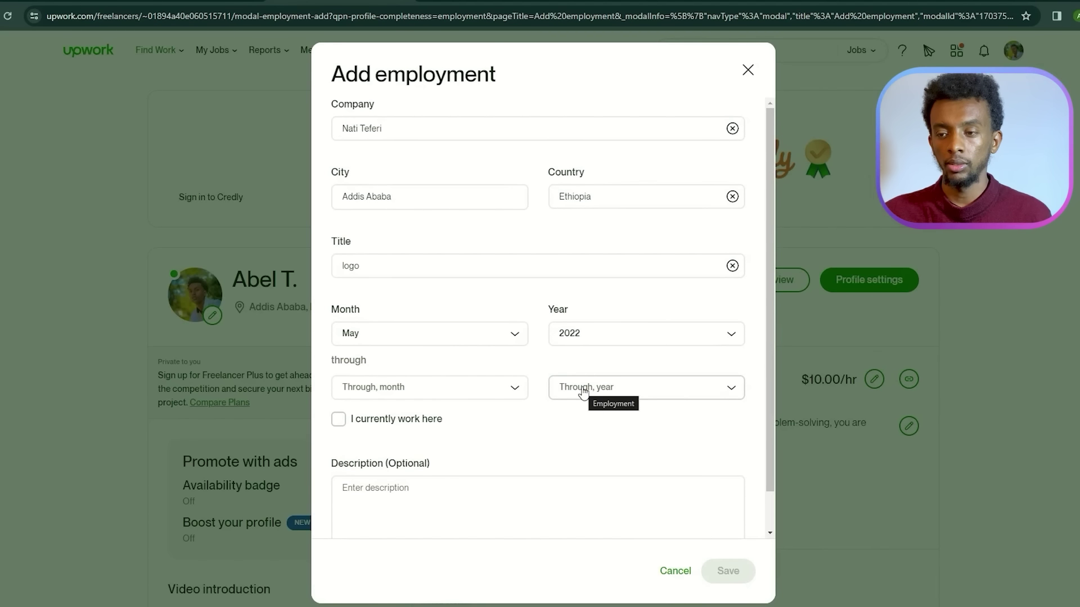
pyautogui.click(334, 420)
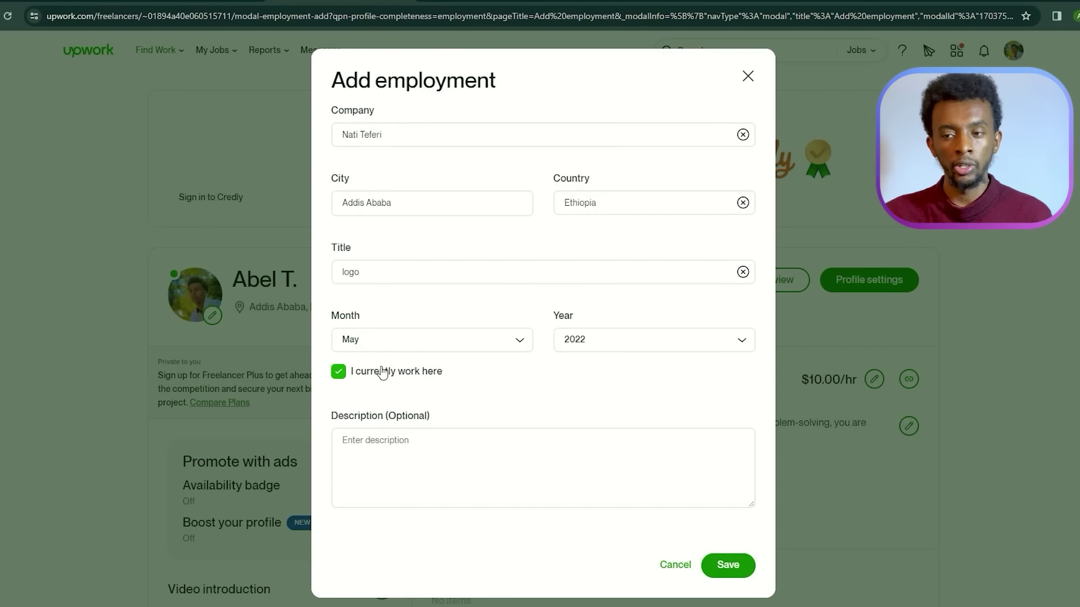
pyautogui.click(338, 372)
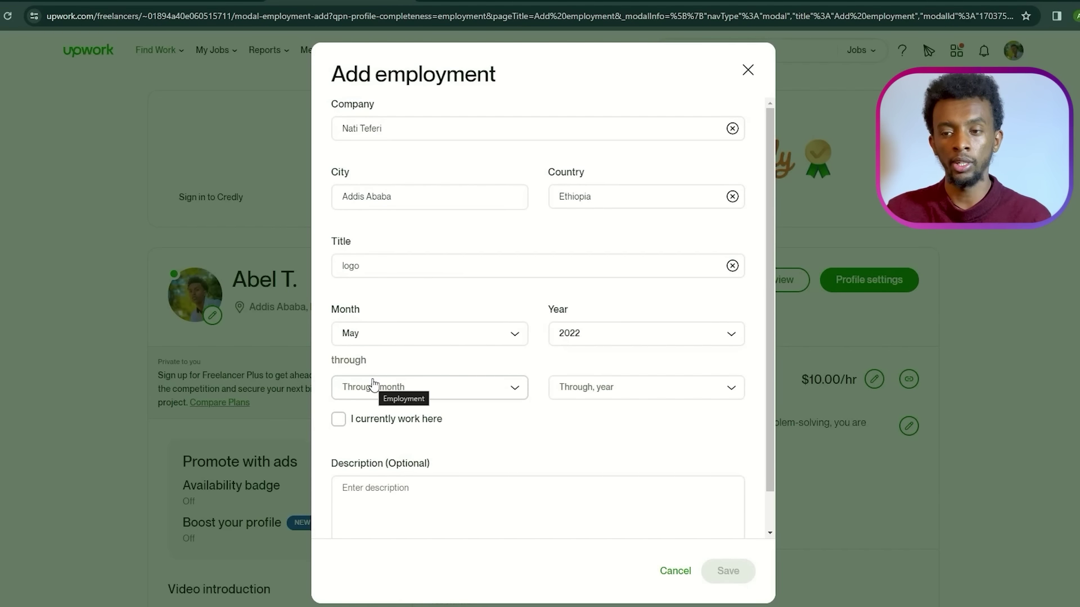
pyautogui.click(340, 420)
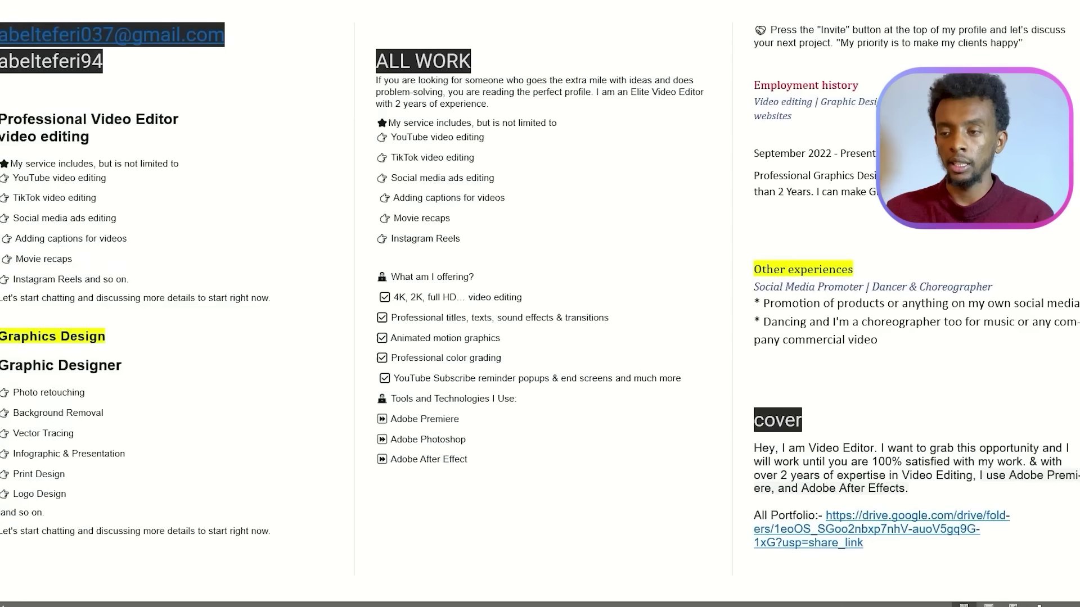
pyautogui.moveTo(376, 119); pyautogui.dragTo(460, 245)
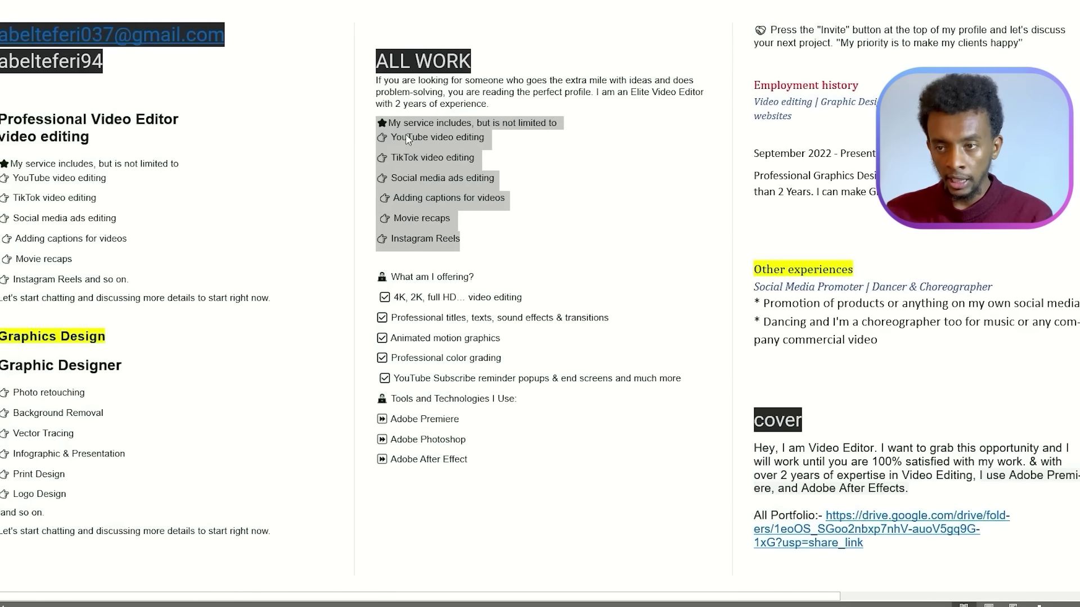
# - Paste the résumé's employment description paragraph into the Upwork Description box
pyautogui.hscroll(5, 691, 360)
pyautogui.hscroll(-5, 468, 252)
pyautogui.hscroll(5, 469, 252)
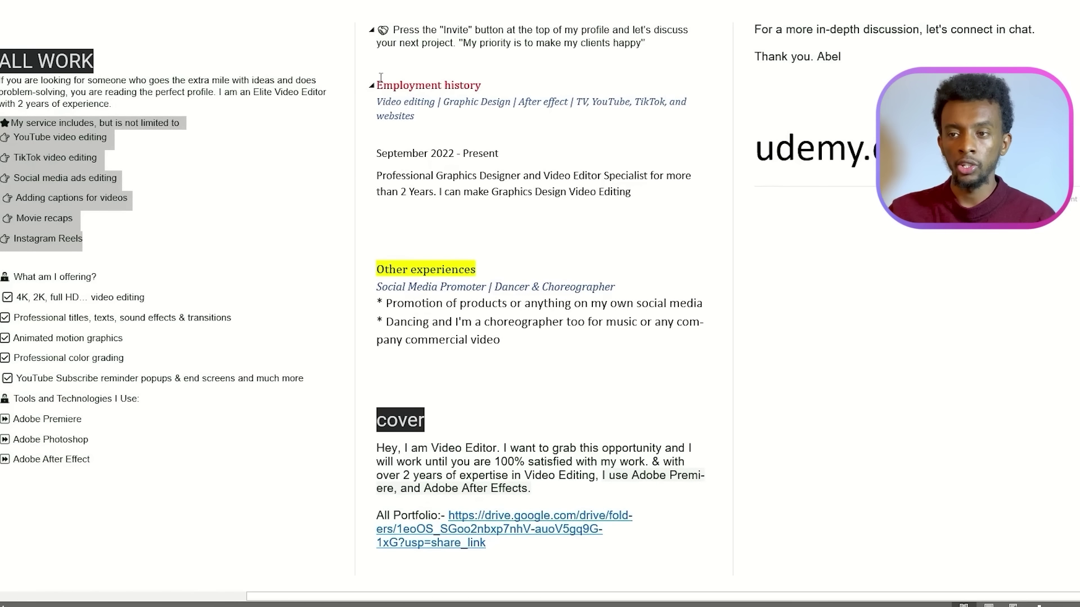
pyautogui.click(380, 82)
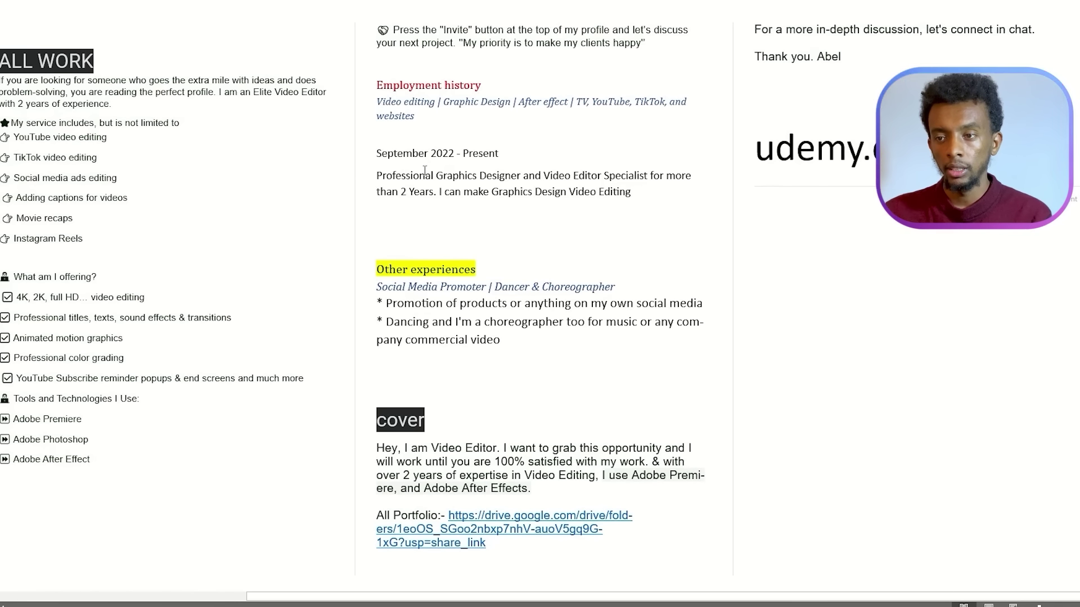
pyautogui.click(378, 172)
pyautogui.moveTo(376, 174); pyautogui.dragTo(387, 175)
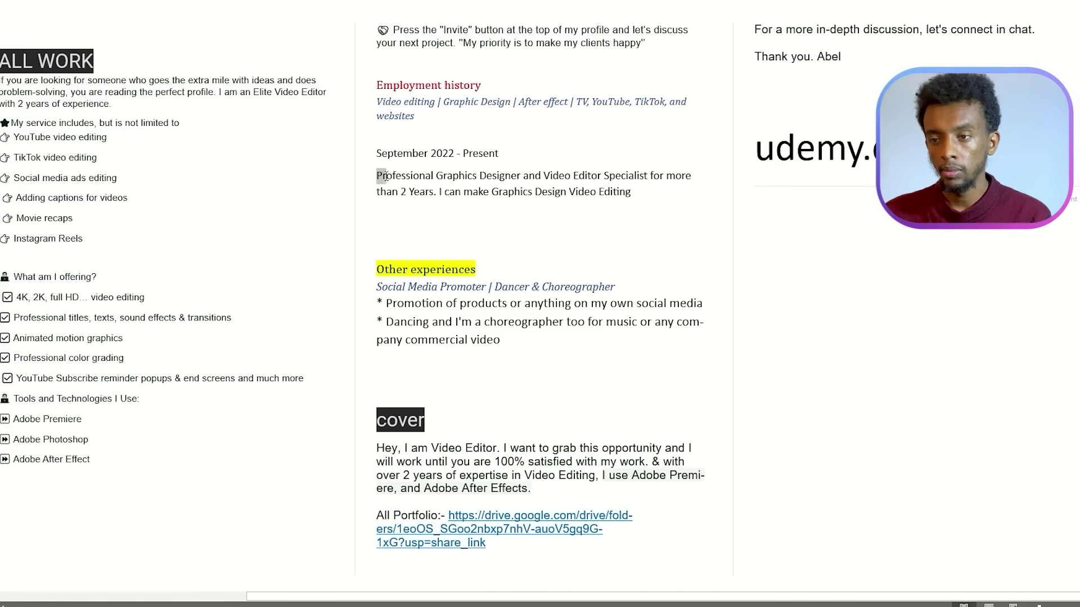
pyautogui.click(461, 195)
pyautogui.click(453, 189)
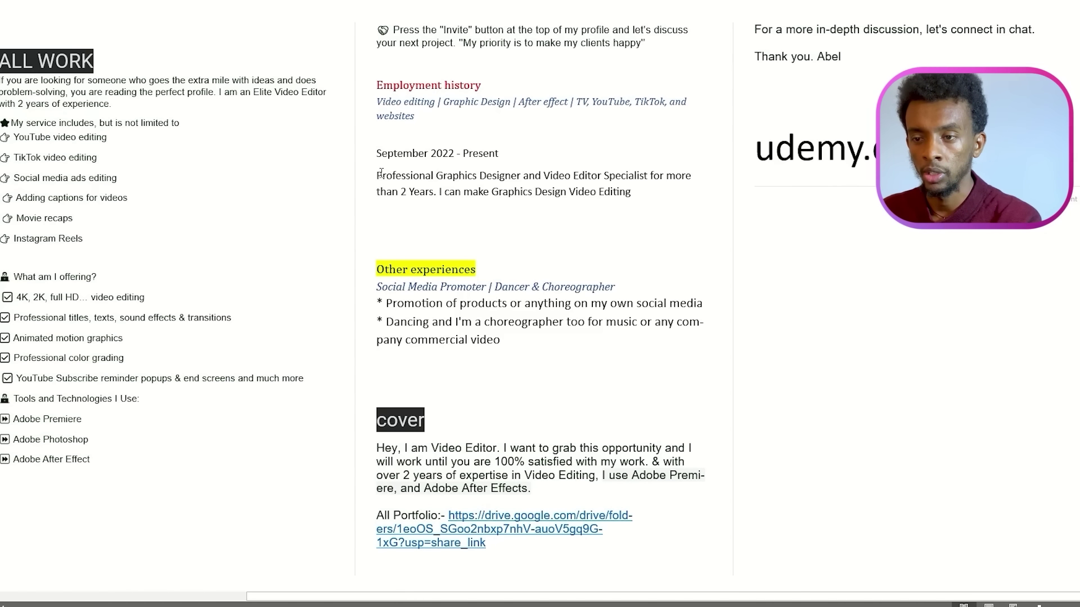
pyautogui.moveTo(378, 174); pyautogui.dragTo(511, 172)
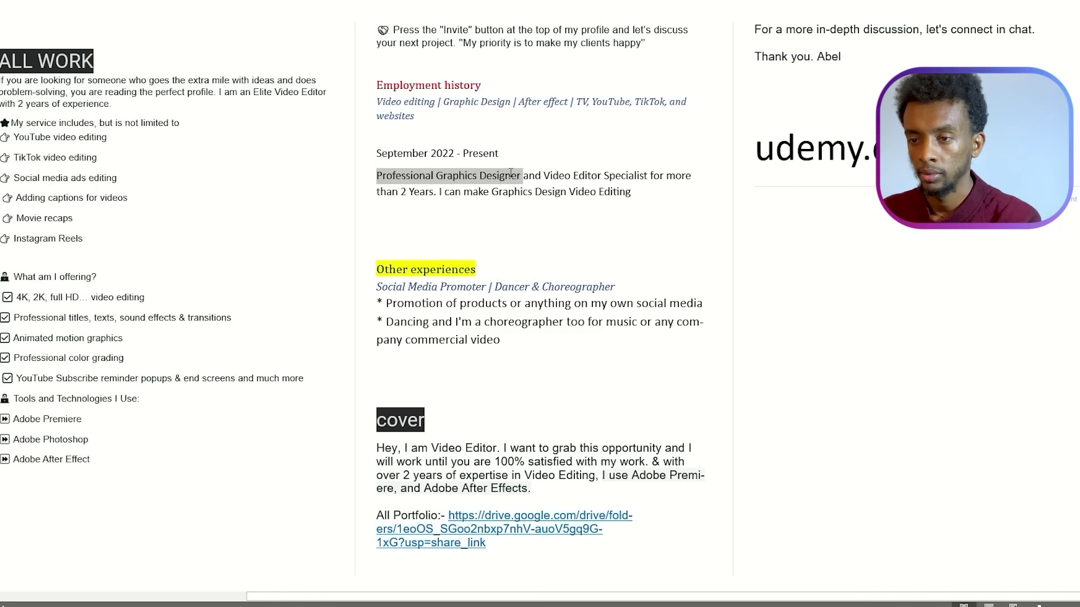
pyautogui.moveTo(519, 171); pyautogui.dragTo(656, 192)
pyautogui.hotkey('ctrl', 'c')
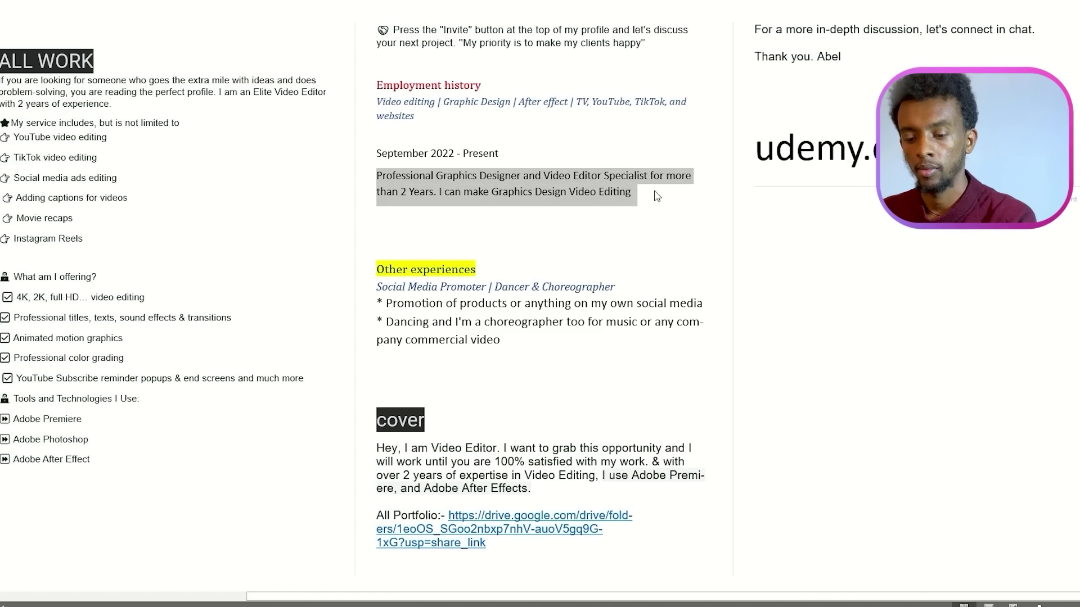
pyautogui.hotkey('alt', 'Tab')
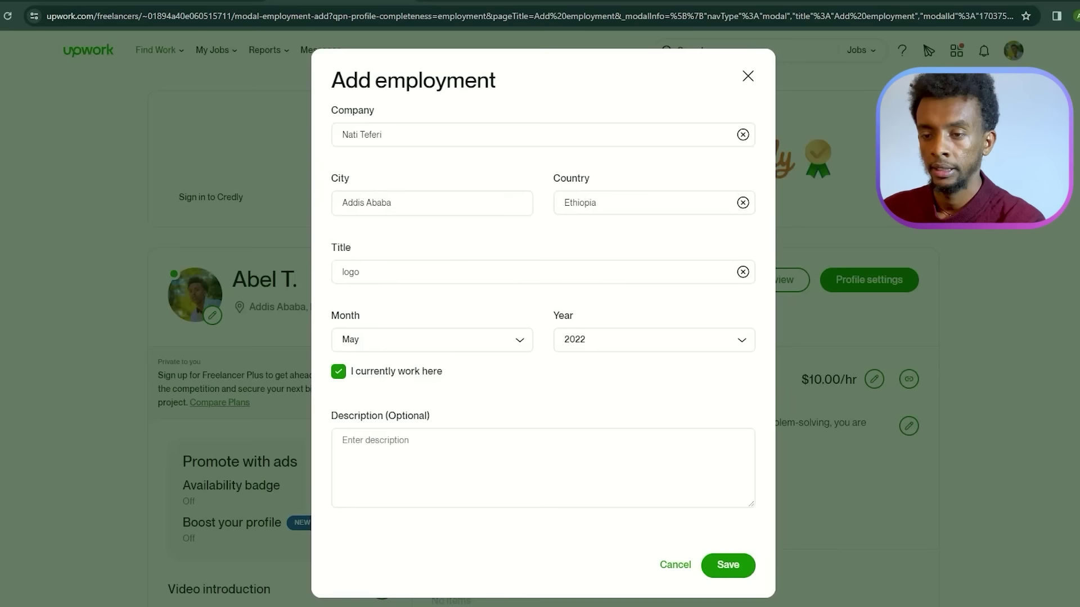
pyautogui.click(442, 450)
pyautogui.hotkey('ctrl', 'v')
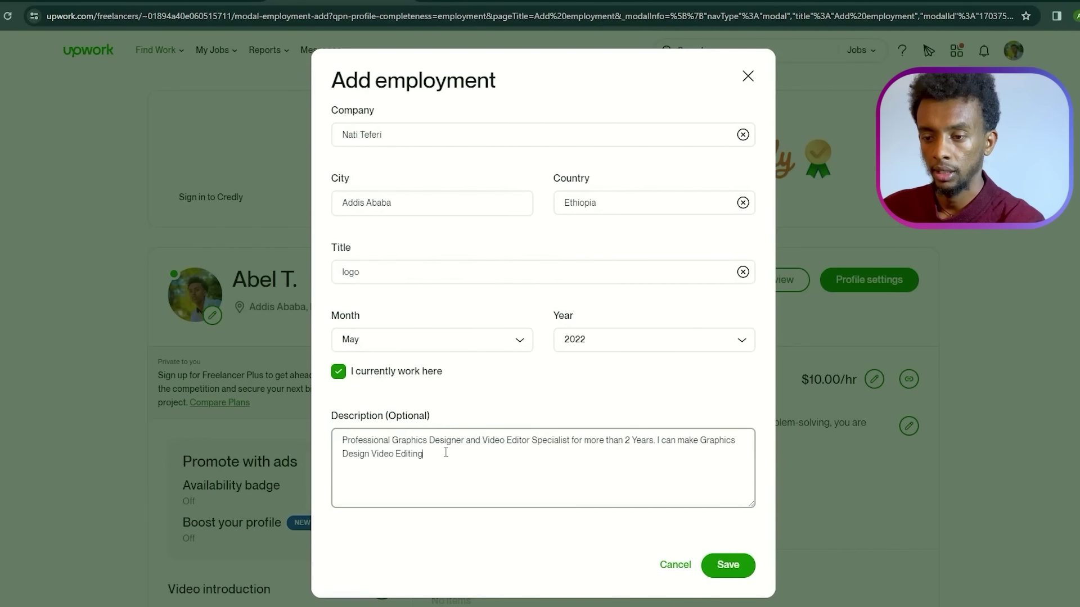
# - Replace the job title with the résumé role line 'Video editing | Graphic Design |'
pyautogui.hotkey('alt', 'Tab')
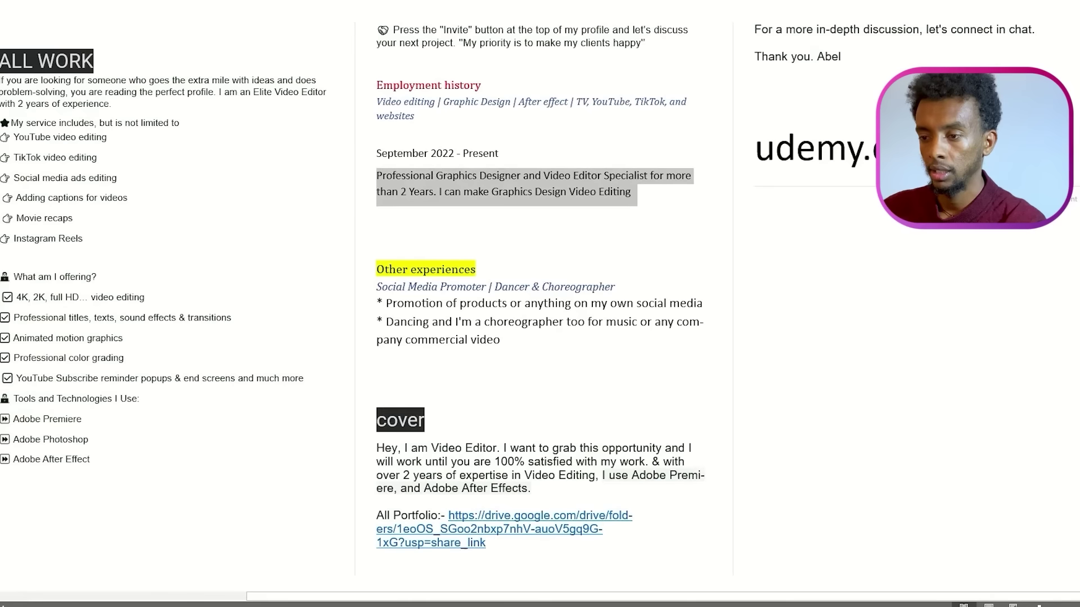
pyautogui.hscroll(-5, 405, 135)
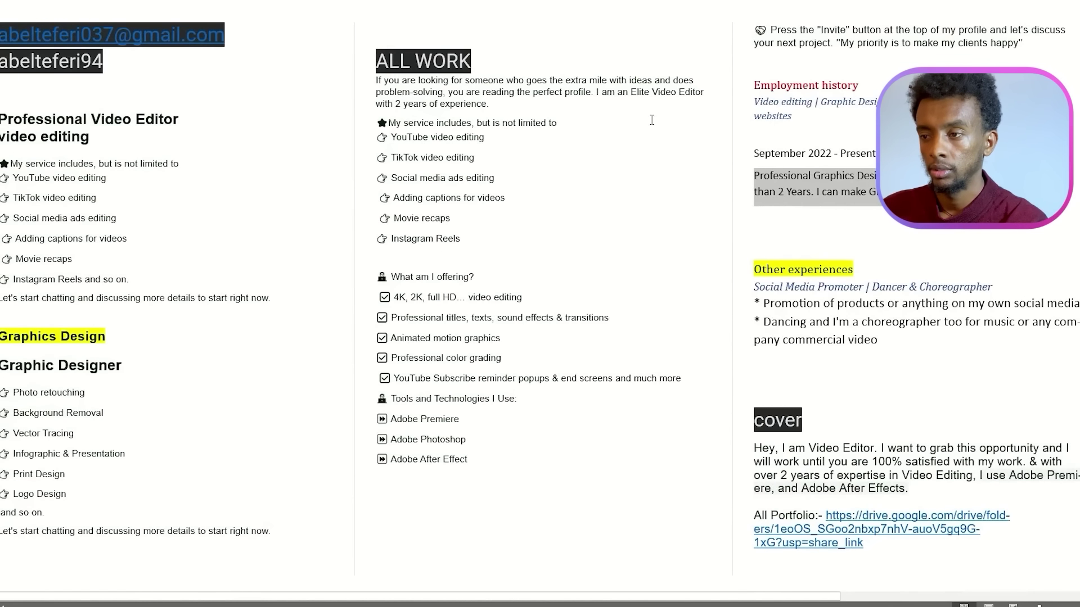
pyautogui.click(758, 103)
pyautogui.click(749, 101)
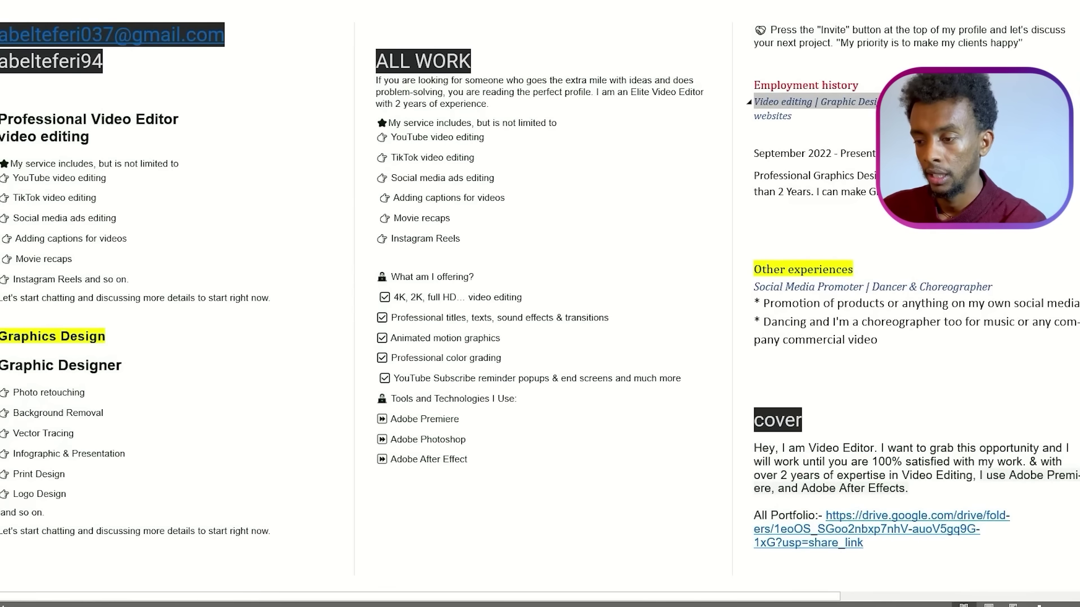
pyautogui.hotkey('alt', 'Tab')
pyautogui.click(417, 266)
pyautogui.hotkey('ctrl', 'a')
pyautogui.write('Video editing | Graphic Design')
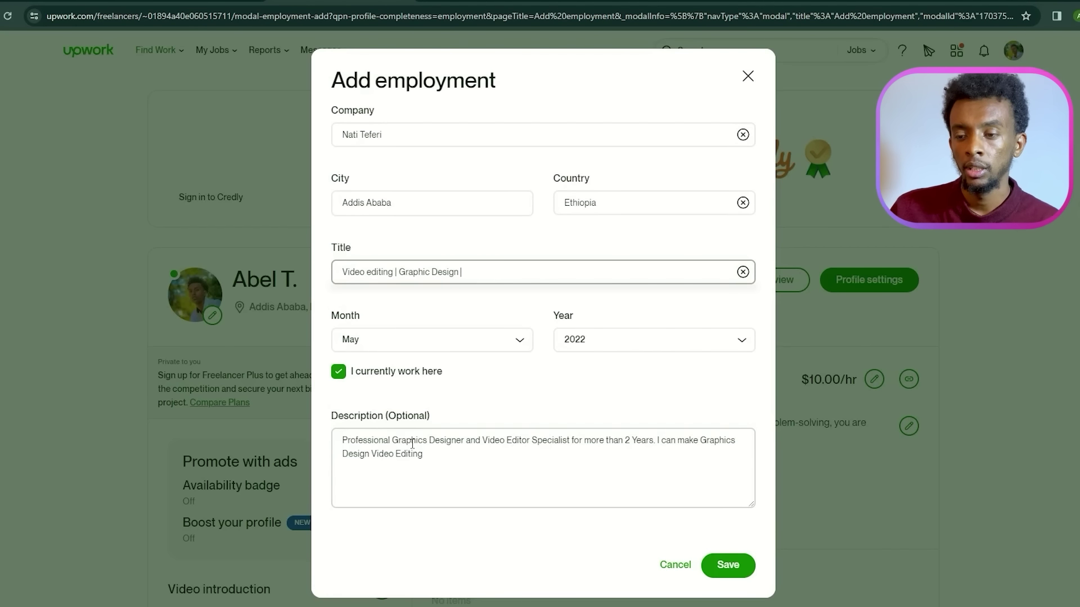
# - Trim the description to 'Professional Graphics Designer and Video Editor' and save the employment entry
pyautogui.moveTo(527, 441); pyautogui.dragTo(597, 479)
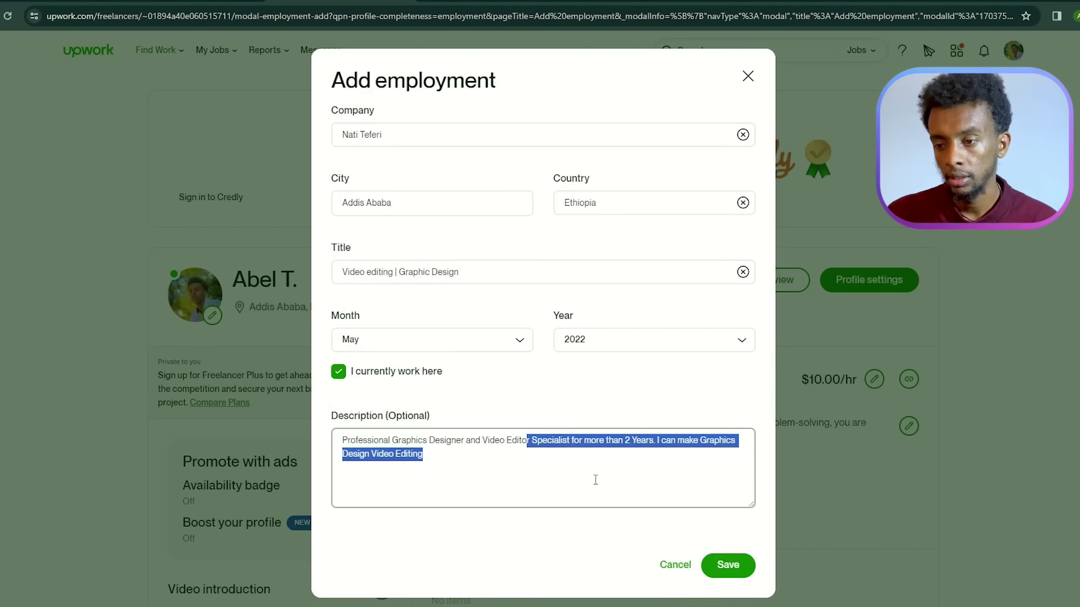
pyautogui.press('BackSpace')
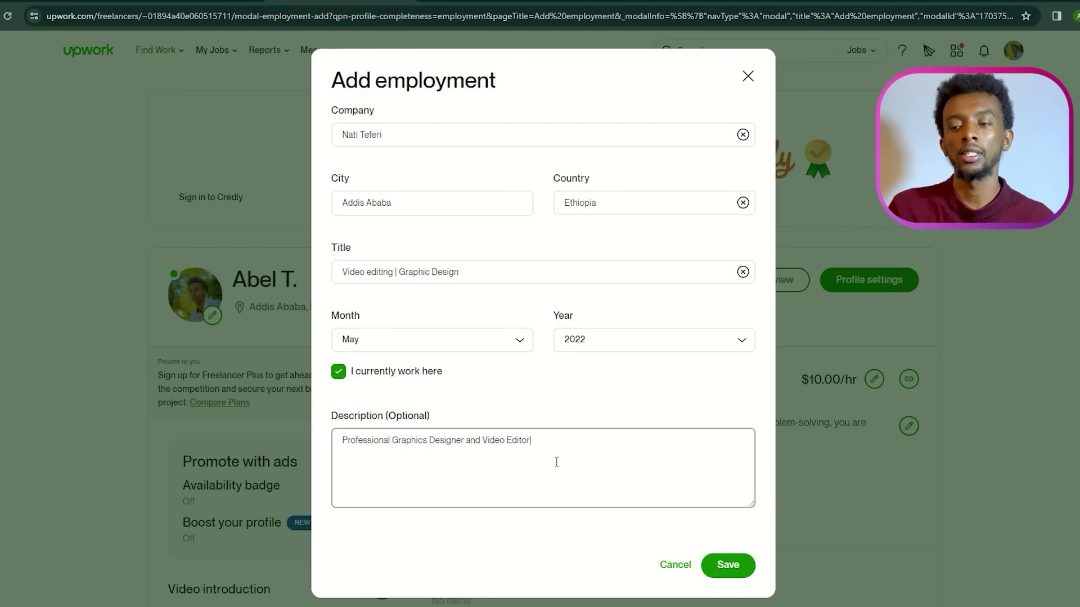
pyautogui.write('r')
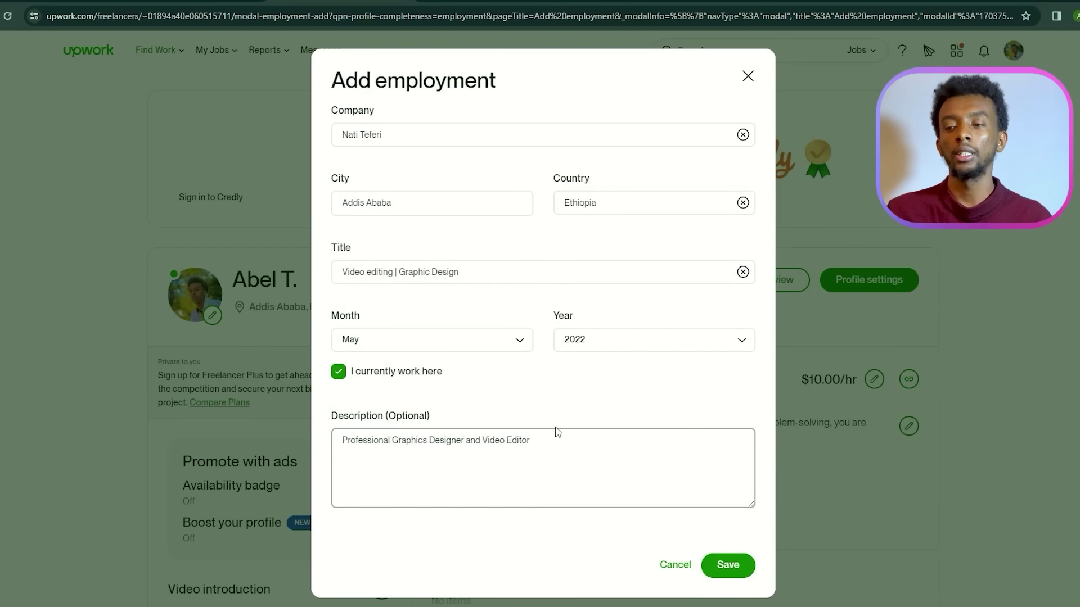
pyautogui.click(722, 568)
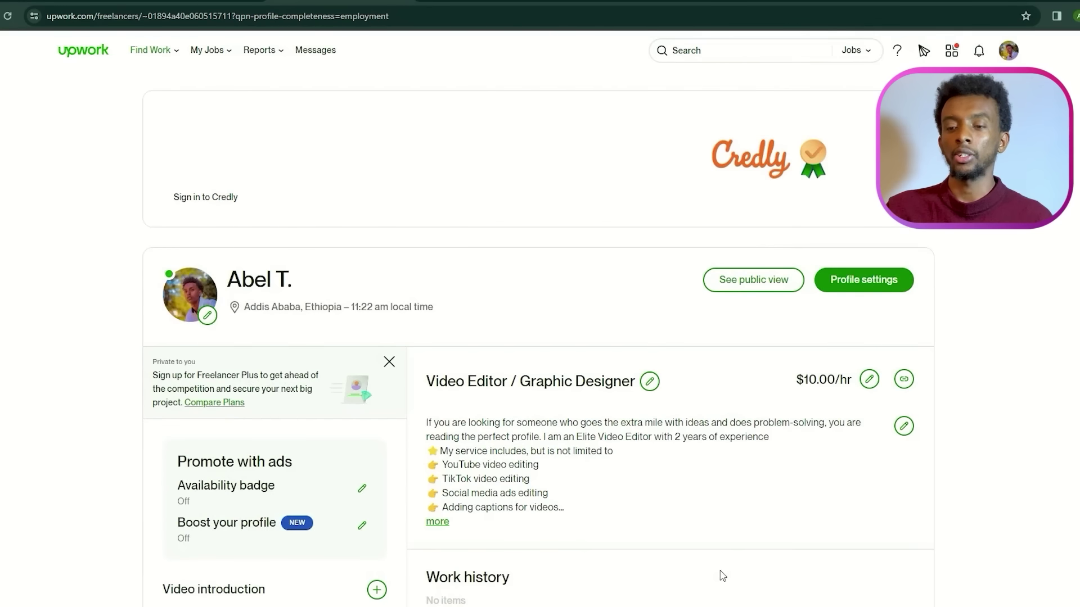
# - From the Upwork home page, choose Employment history in the 60% profile checklist
pyautogui.moveTo(152, 57)
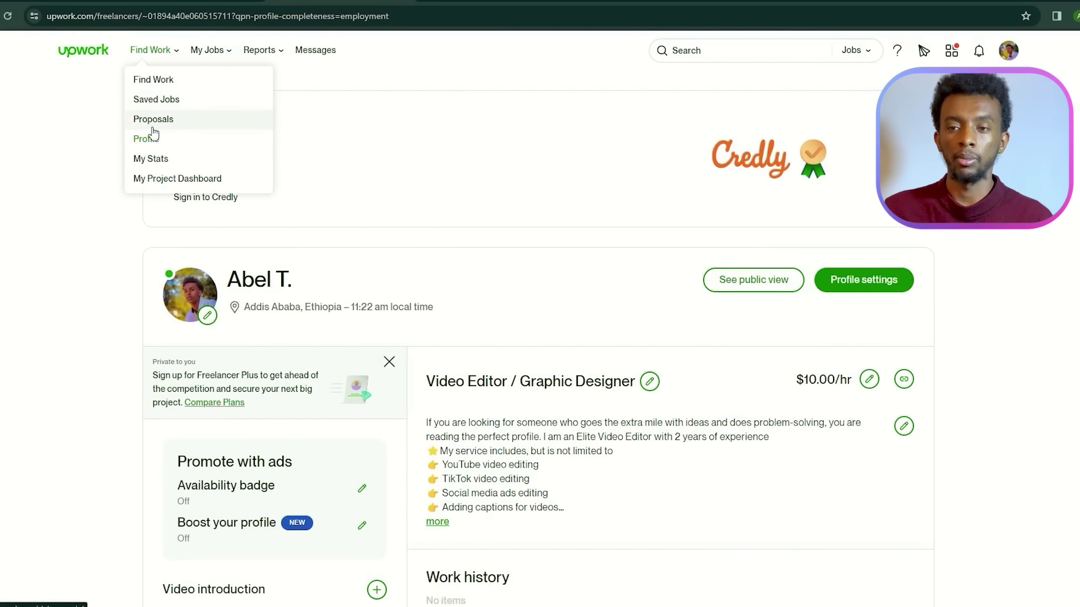
pyautogui.click(95, 52)
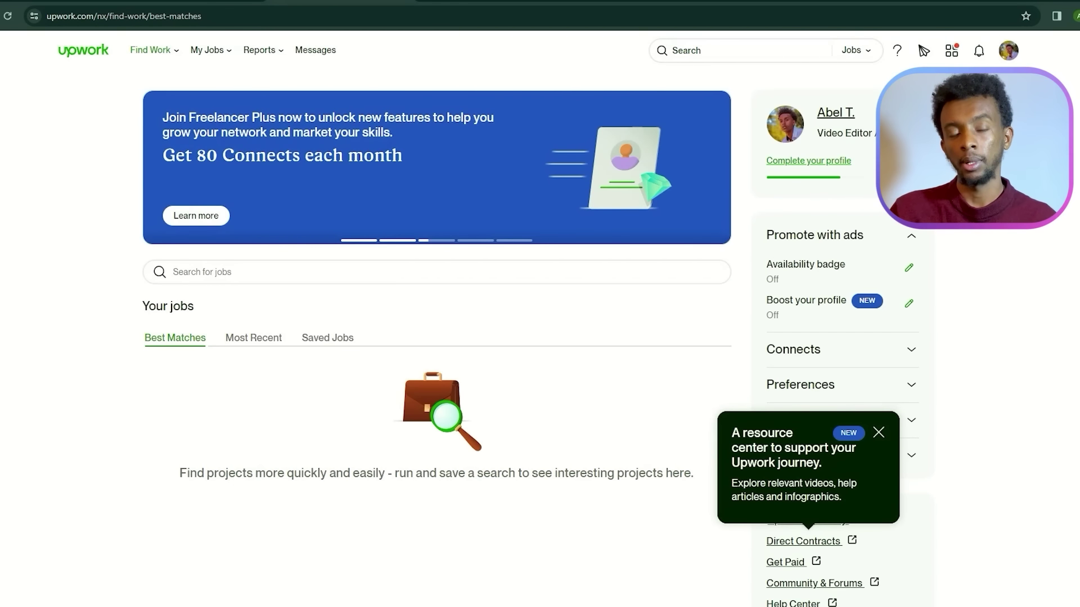
pyautogui.click(821, 162)
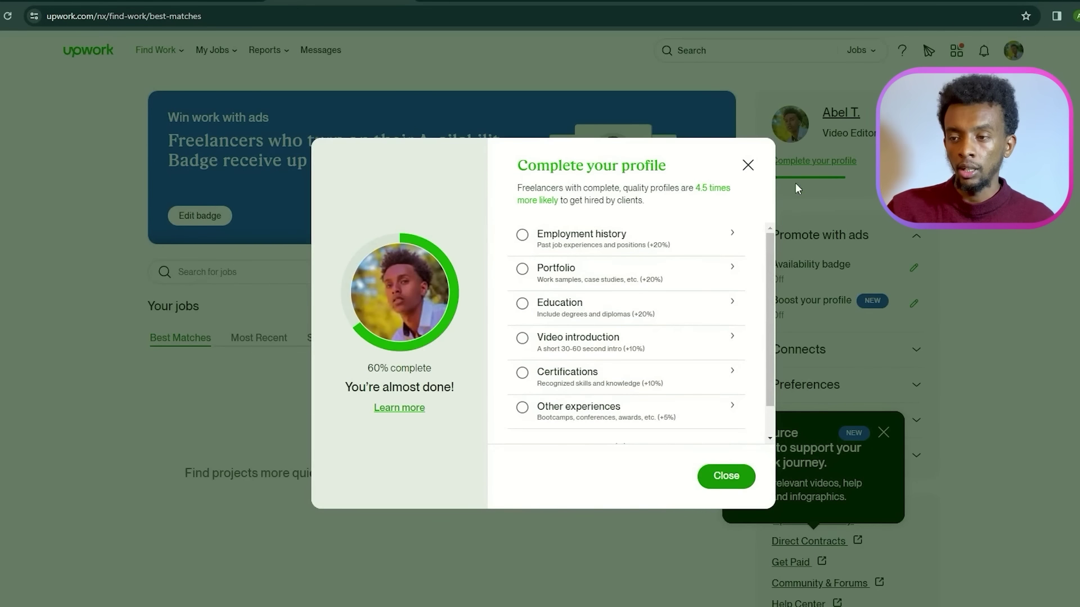
pyautogui.click(619, 235)
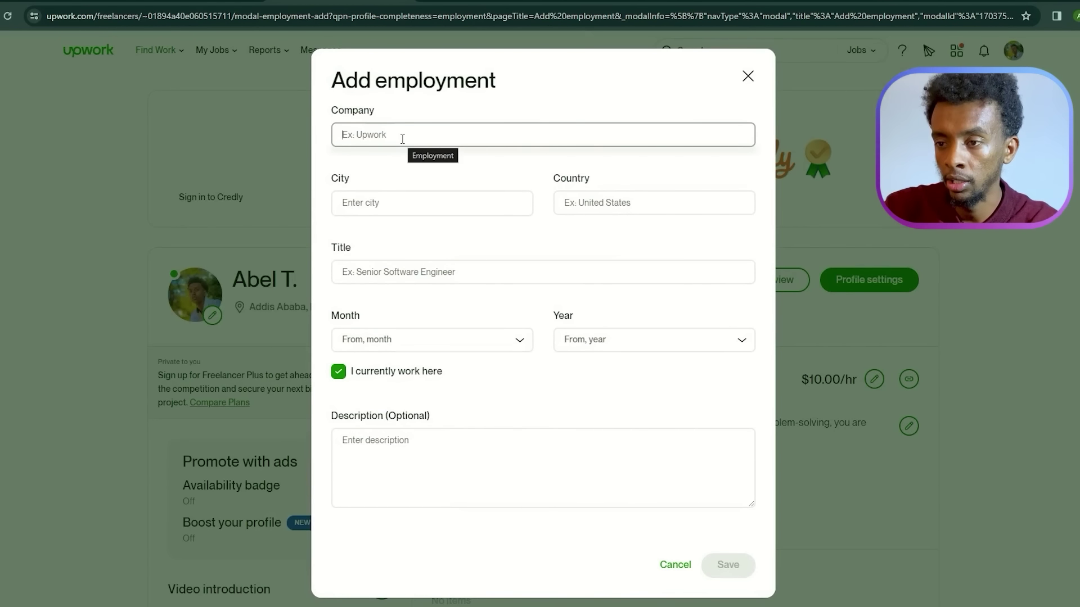
# - Enter the company name, city Addis Ababa and country Ethiopia
pyautogui.write('Na')
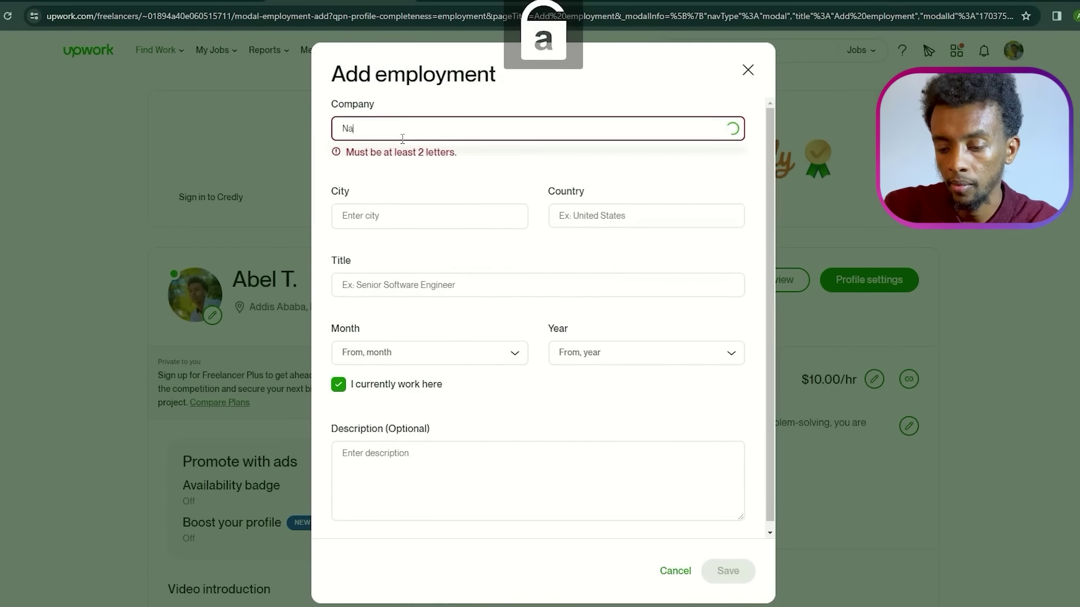
pyautogui.write('ti')
pyautogui.press('capslock')
pyautogui.write('T')
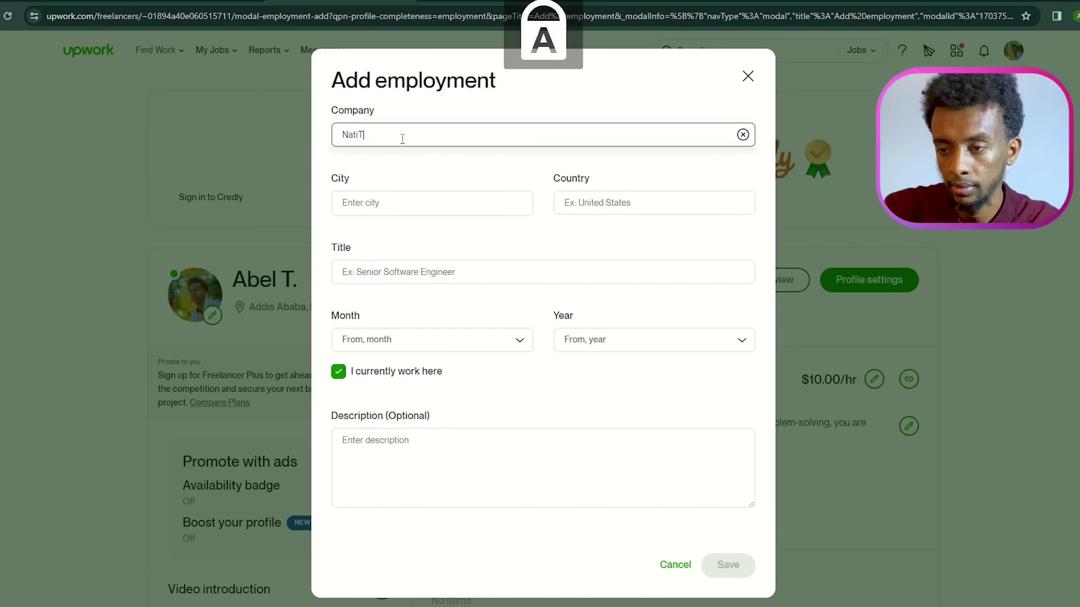
pyautogui.press('capslock')
pyautogui.write('efe')
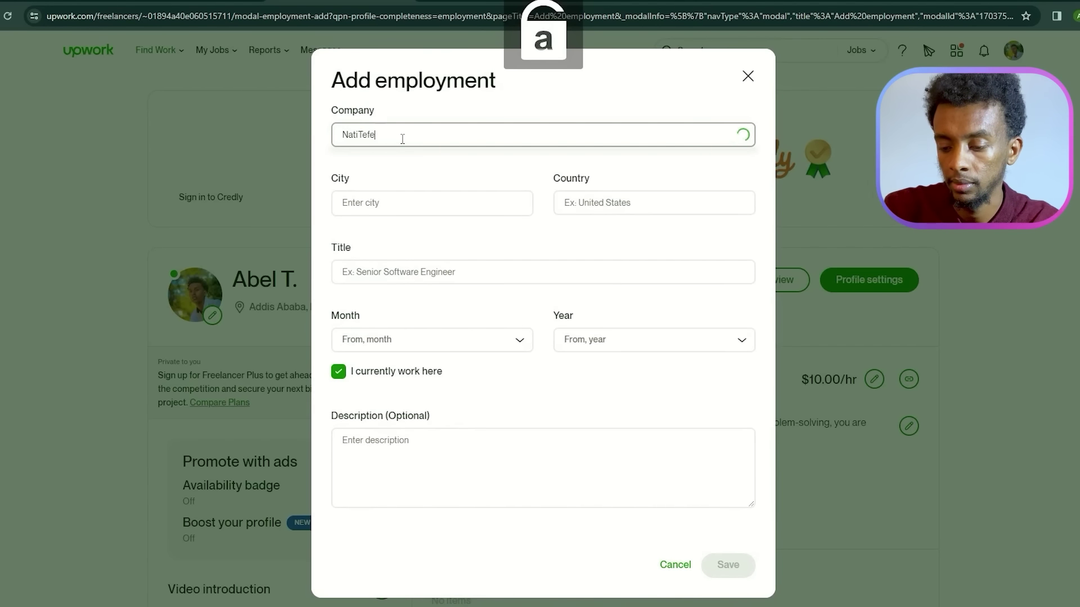
pyautogui.write('ri')
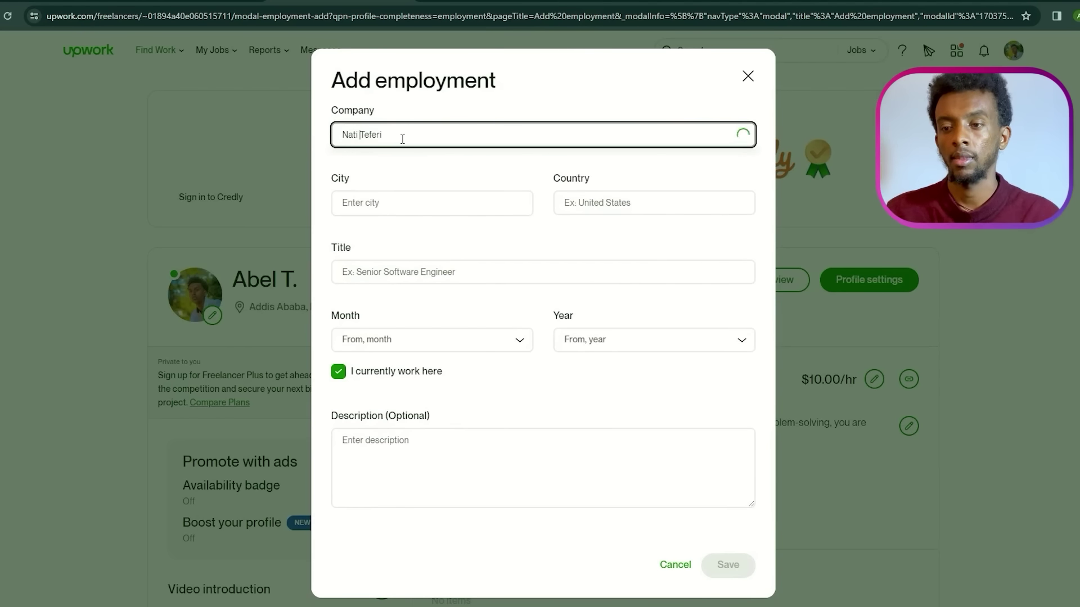
pyautogui.click(424, 203)
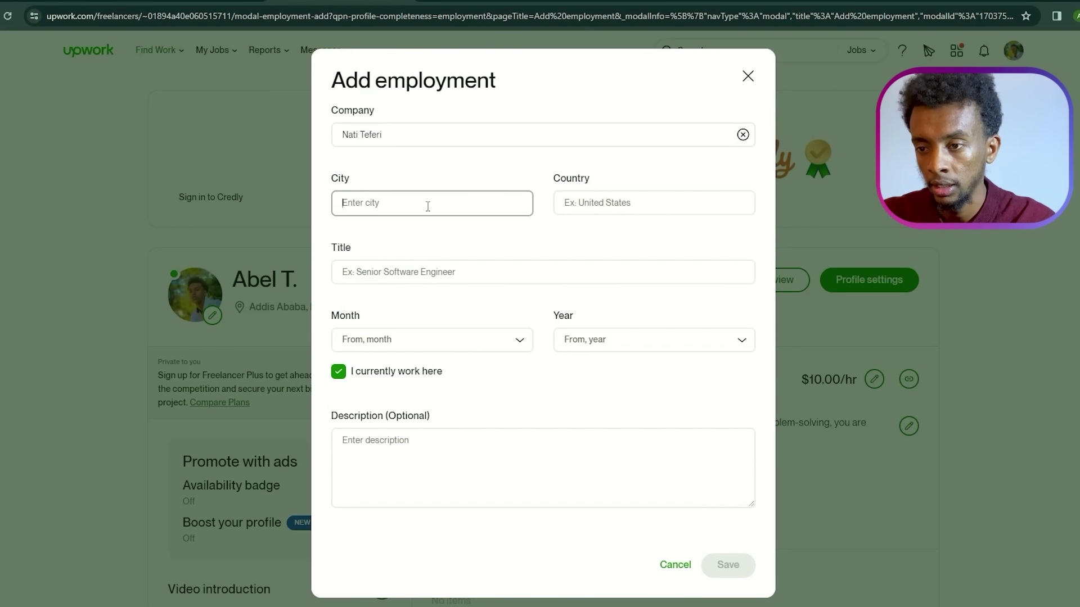
pyautogui.press('capslock')
pyautogui.write('A')
pyautogui.press('capslock')
pyautogui.write('dd')
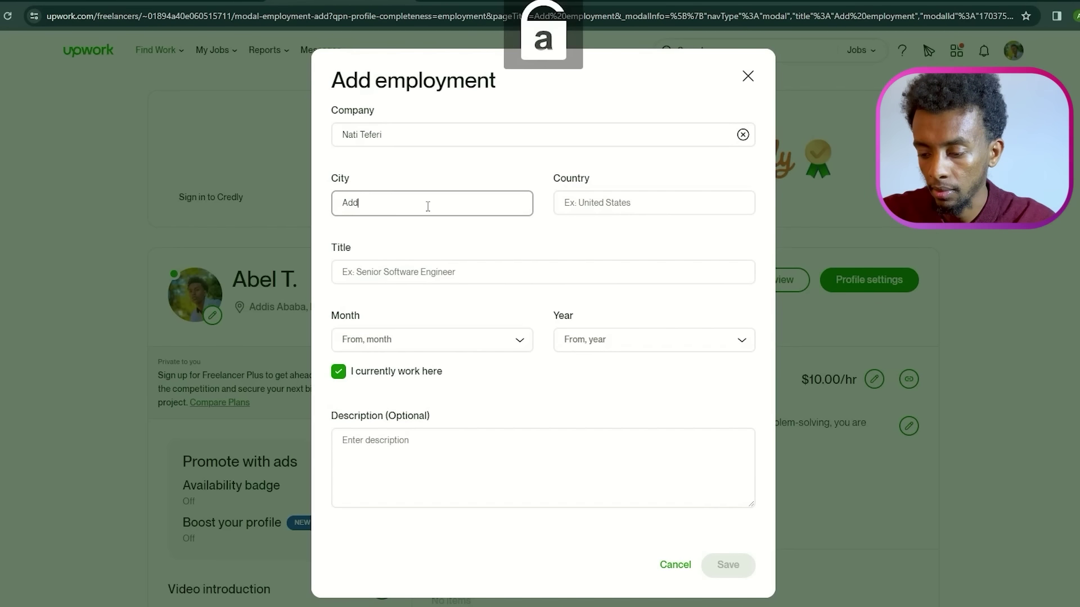
pyautogui.write('is')
pyautogui.press('capslock')
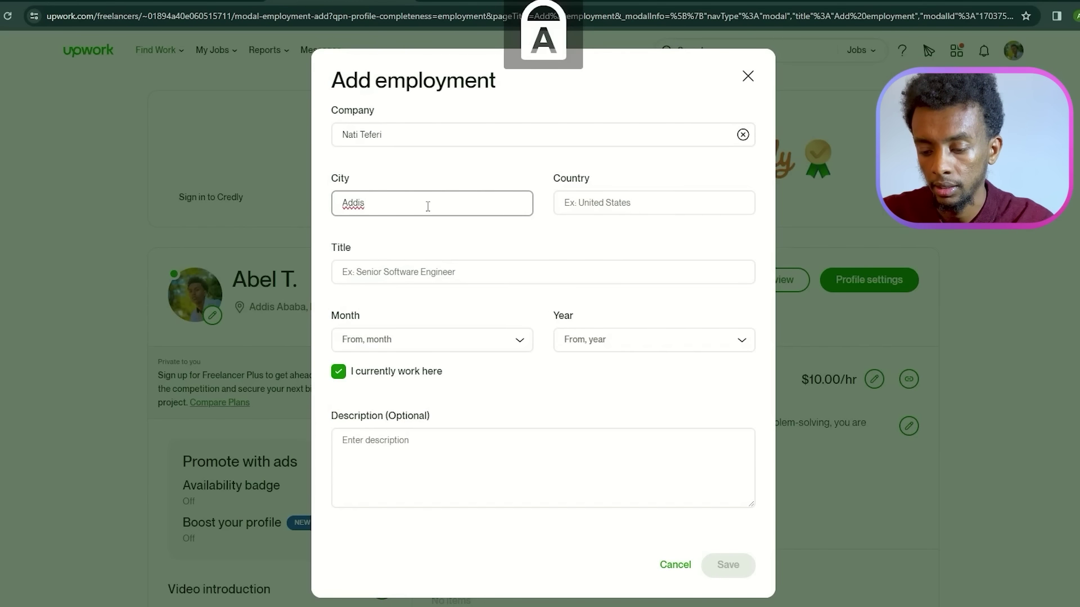
pyautogui.write('ABABA')
pyautogui.press('BackSpace')
pyautogui.press('BackSpace')
pyautogui.press('BackSpace')
pyautogui.press('capslock')
pyautogui.write('ba')
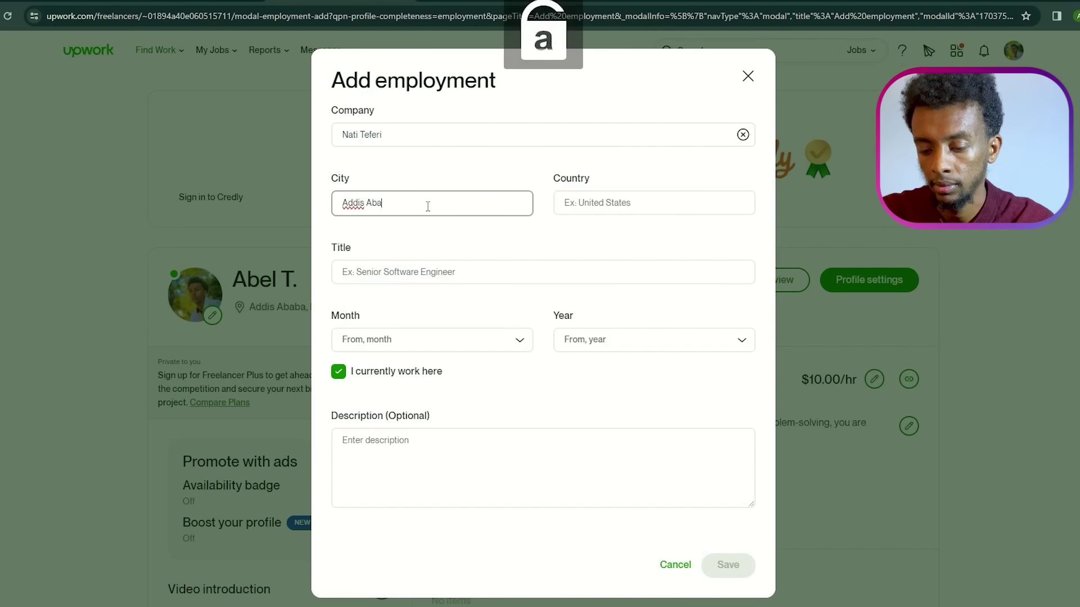
pyautogui.write('ba')
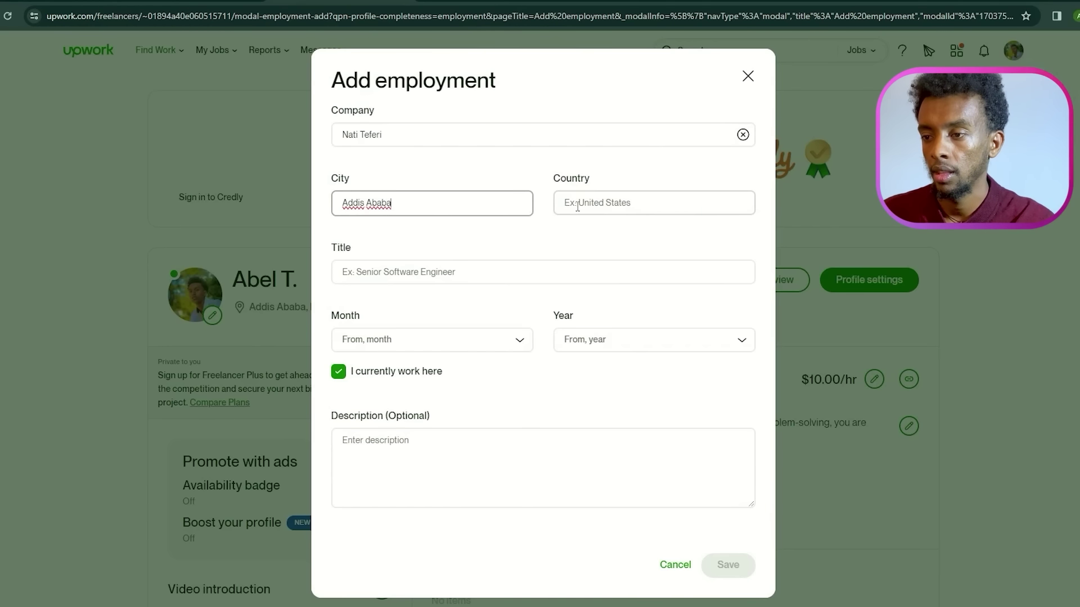
pyautogui.click(584, 206)
pyautogui.write('eth')
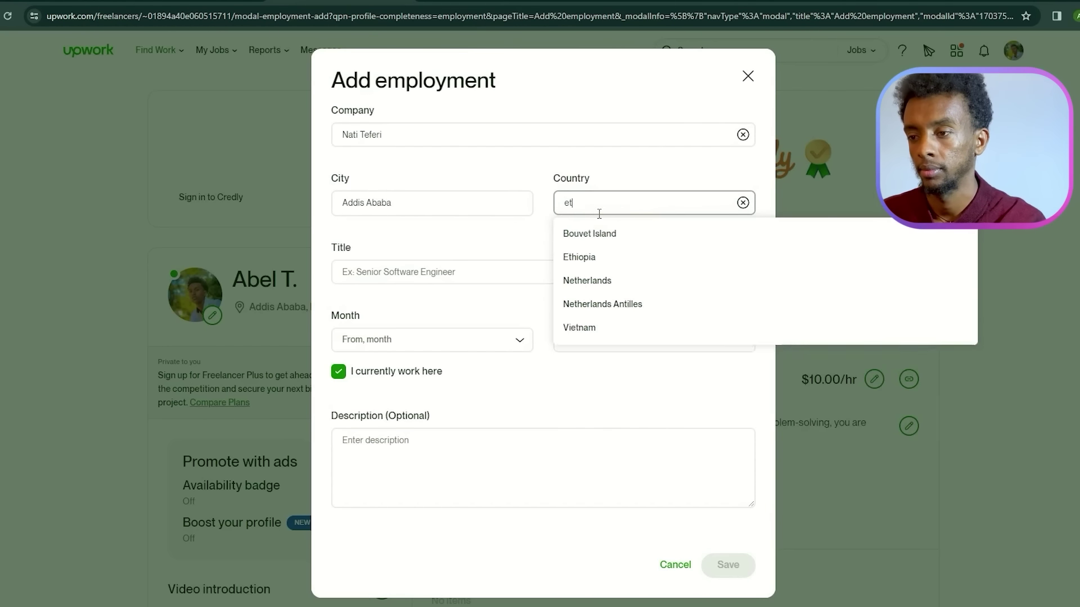
pyautogui.click(596, 233)
# - Set title 'logo' with an April 2021 start, save it, and return to the feed
pyautogui.click(408, 273)
pyautogui.write('logo')
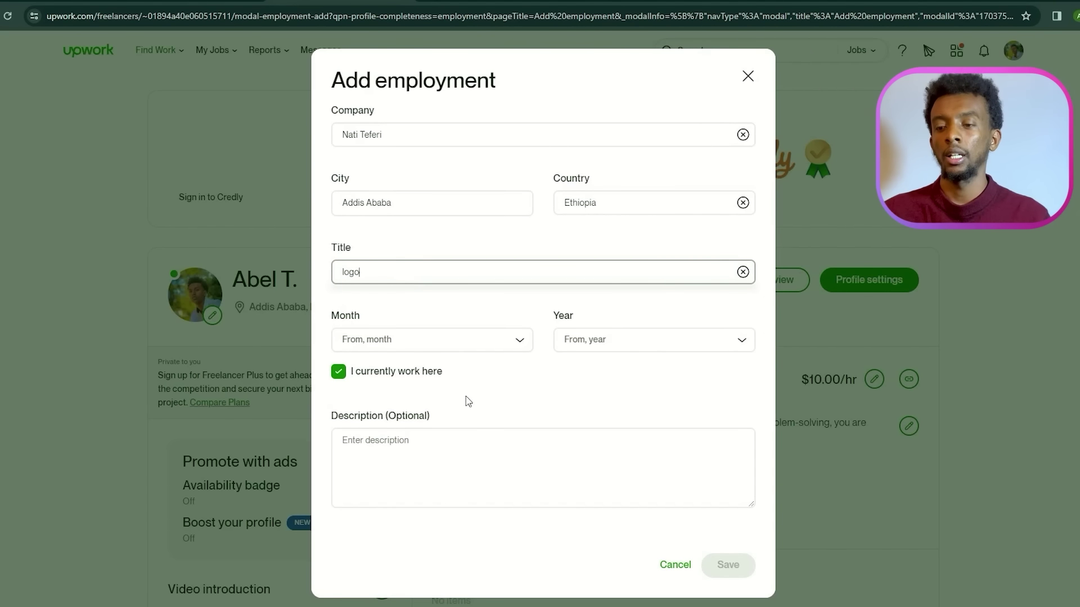
pyautogui.click(438, 340)
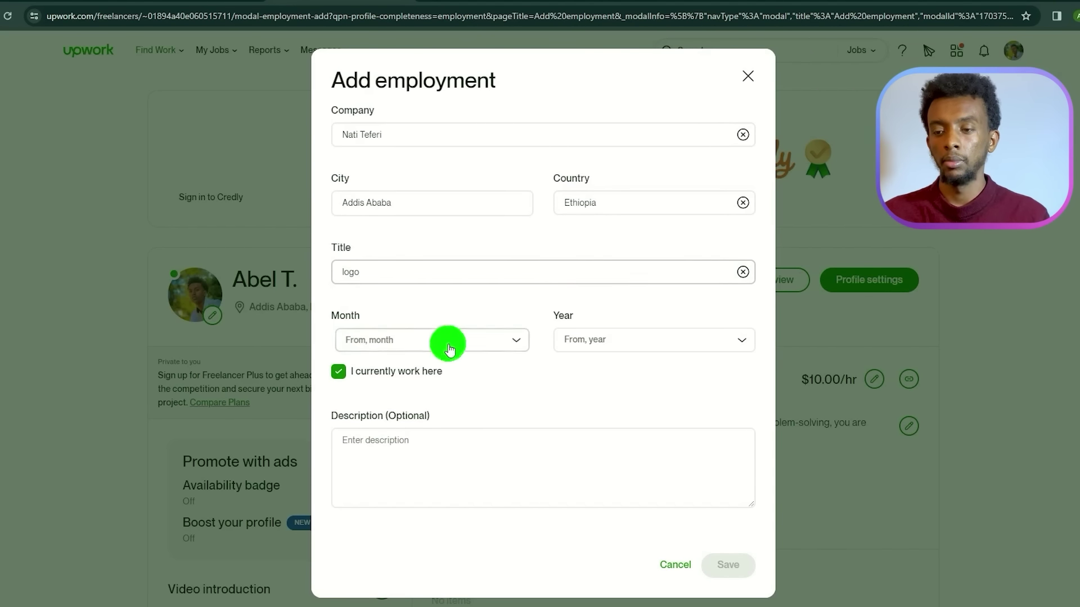
pyautogui.click(384, 471)
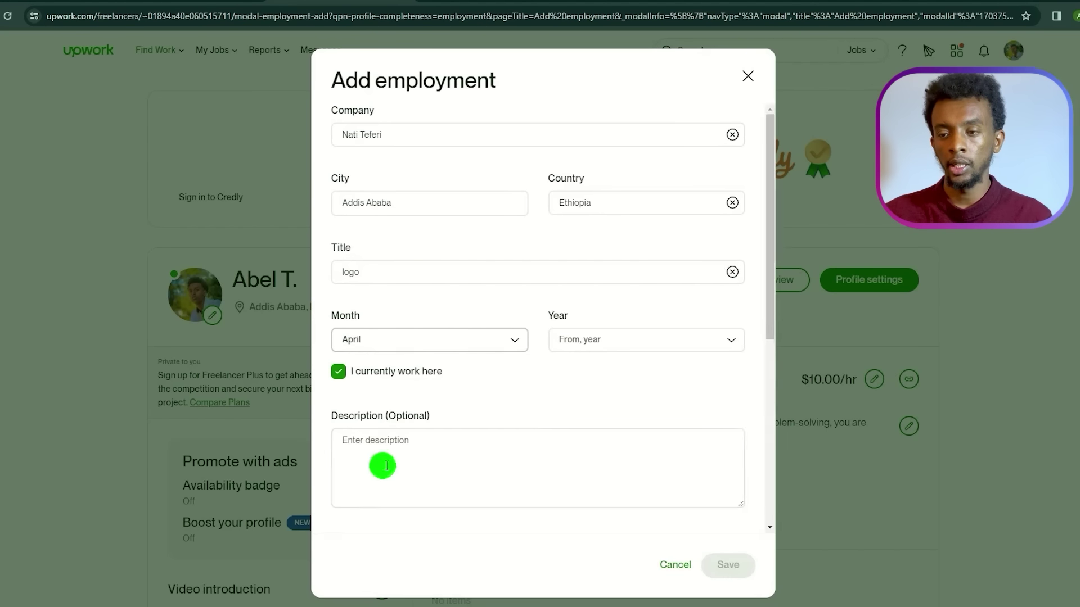
pyautogui.click(614, 340)
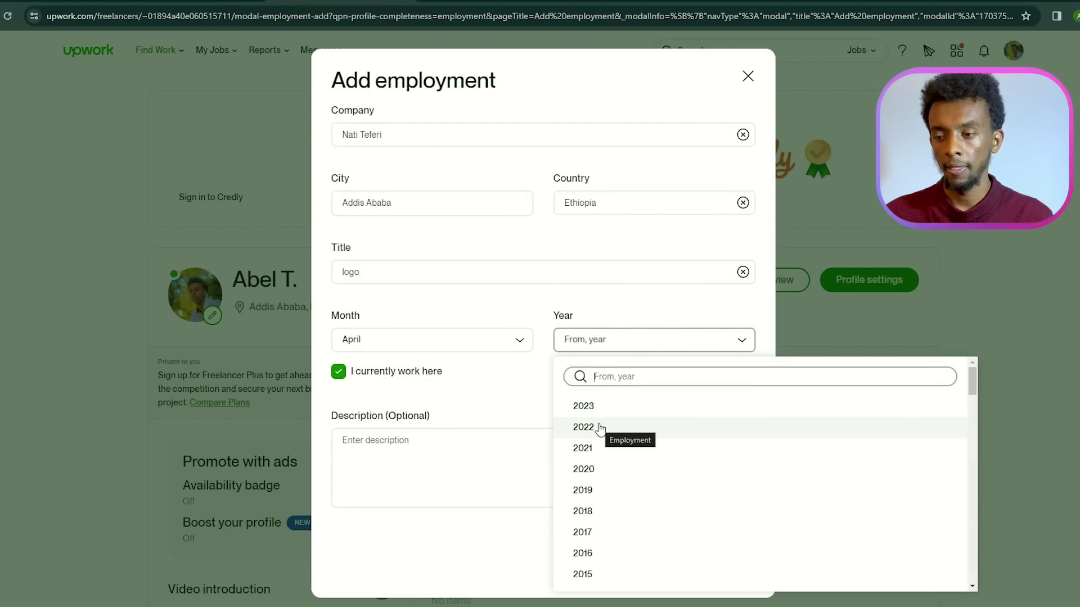
pyautogui.click(600, 448)
pyautogui.click(566, 452)
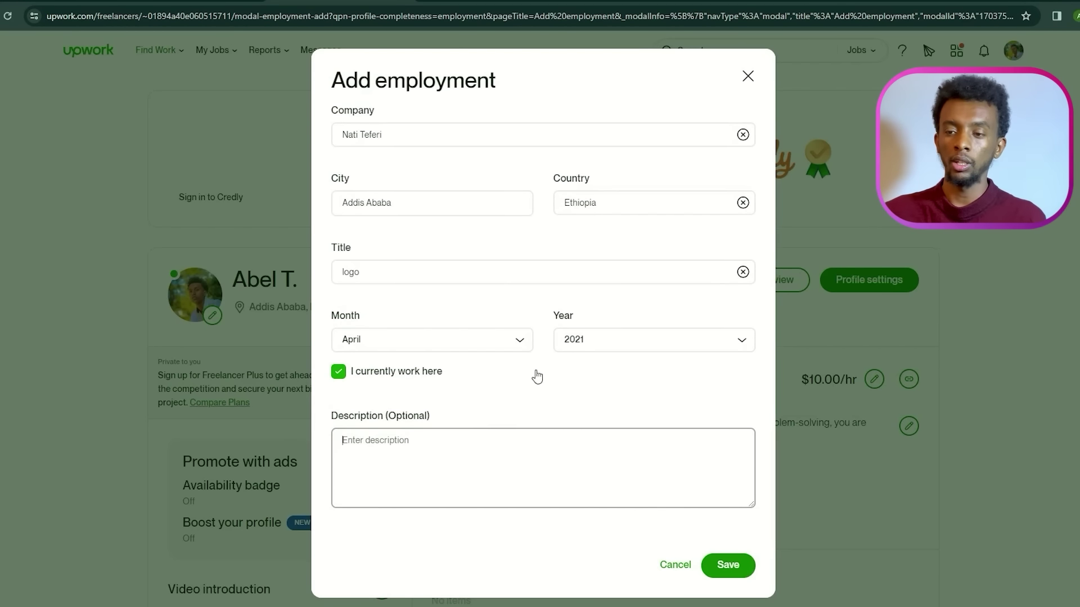
pyautogui.click(732, 571)
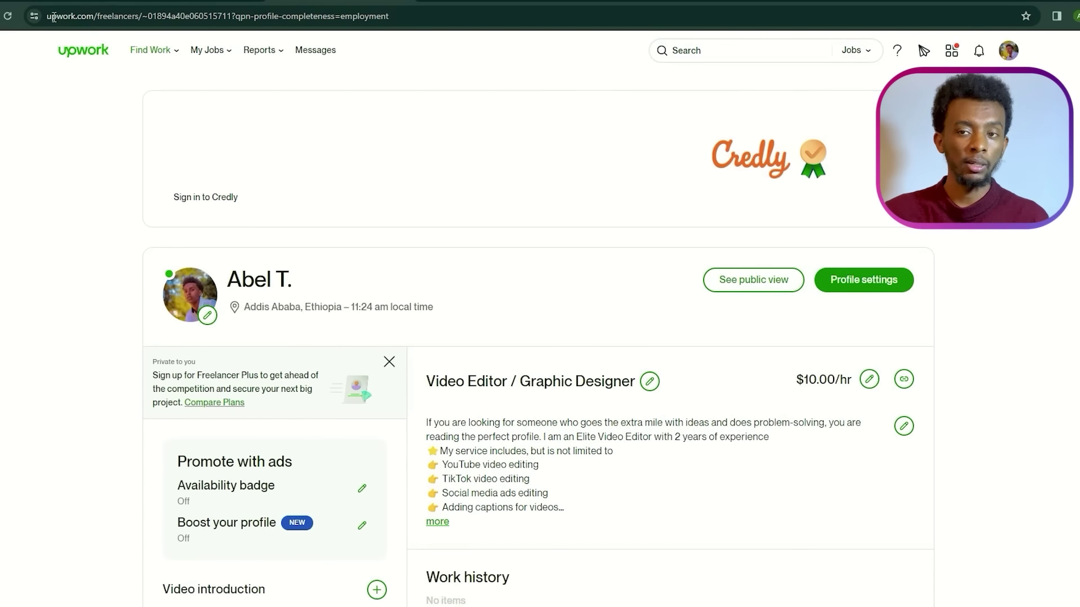
pyautogui.click(88, 54)
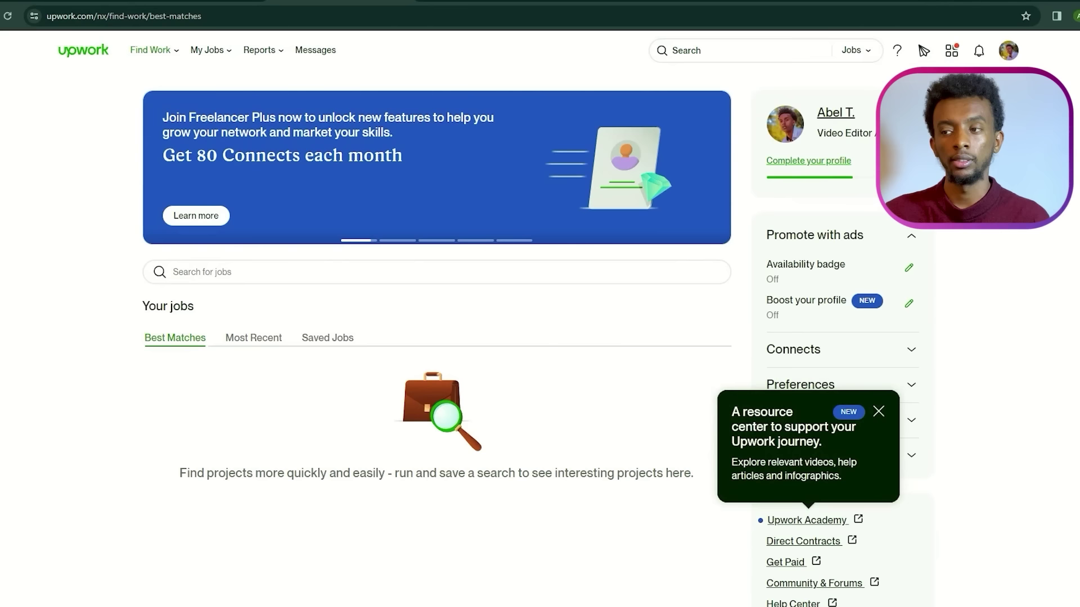
# - Choose Portfolio in the 70% profile checklist to start a new project
pyautogui.click(819, 162)
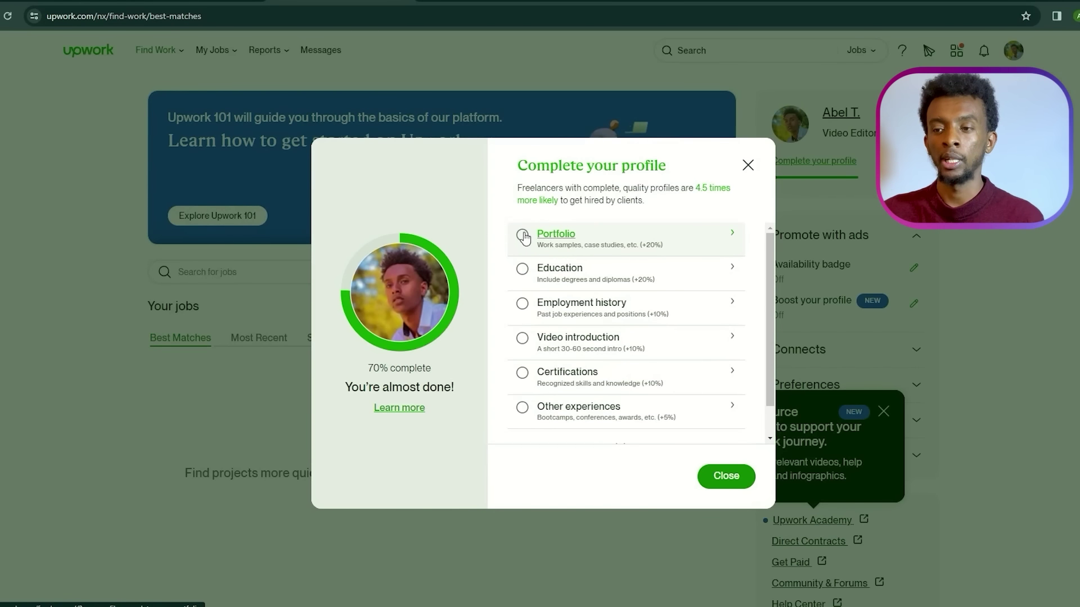
pyautogui.click(524, 237)
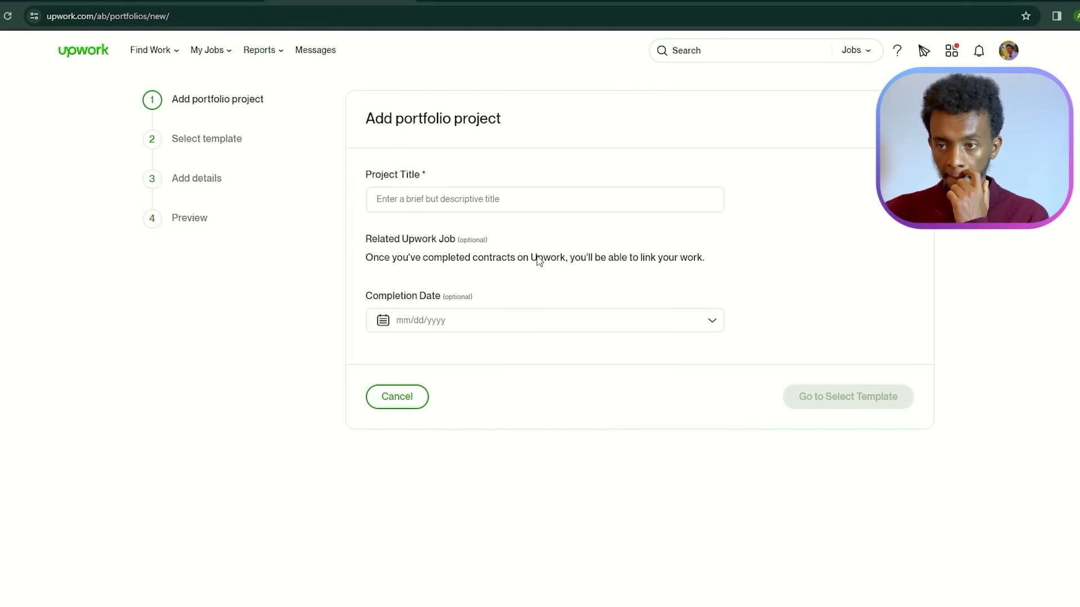
pyautogui.click(526, 198)
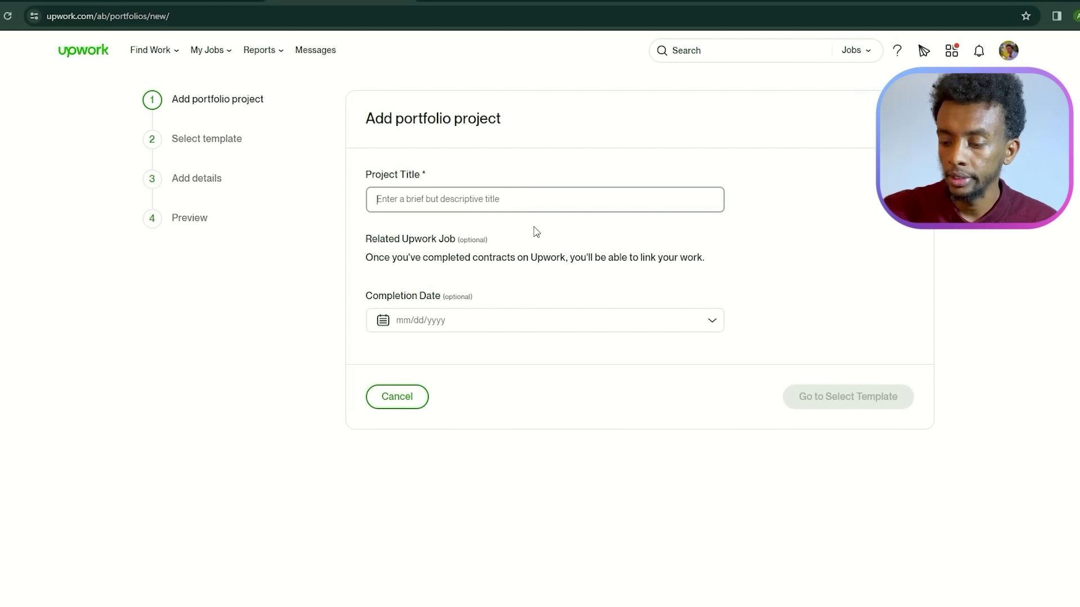
# - Title the project 'poster design' with completion date December 7, 2023
pyautogui.click(482, 198)
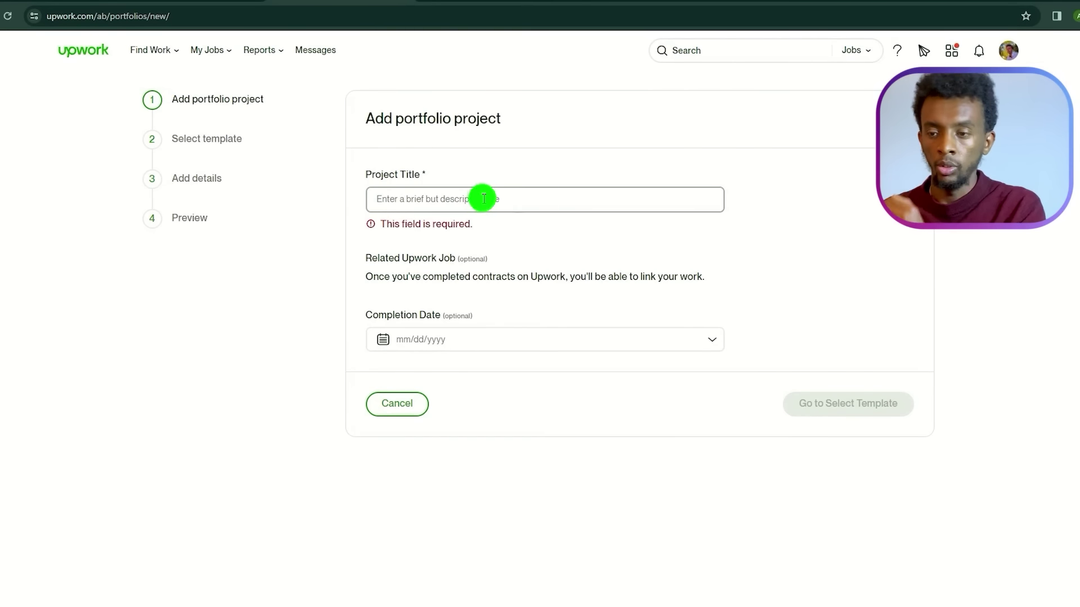
pyautogui.write('poster design')
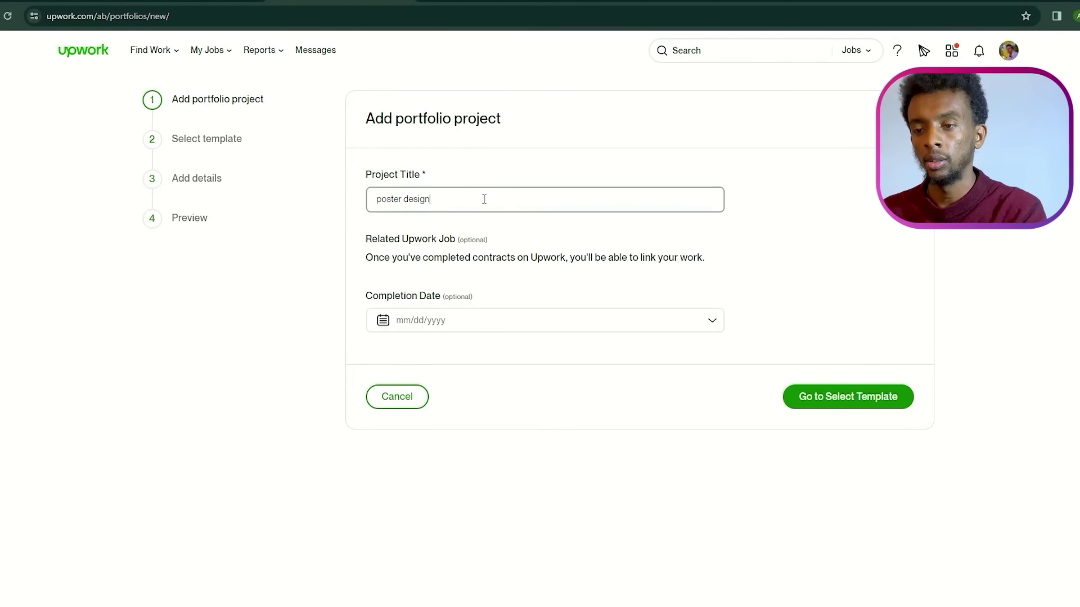
pyautogui.click(499, 322)
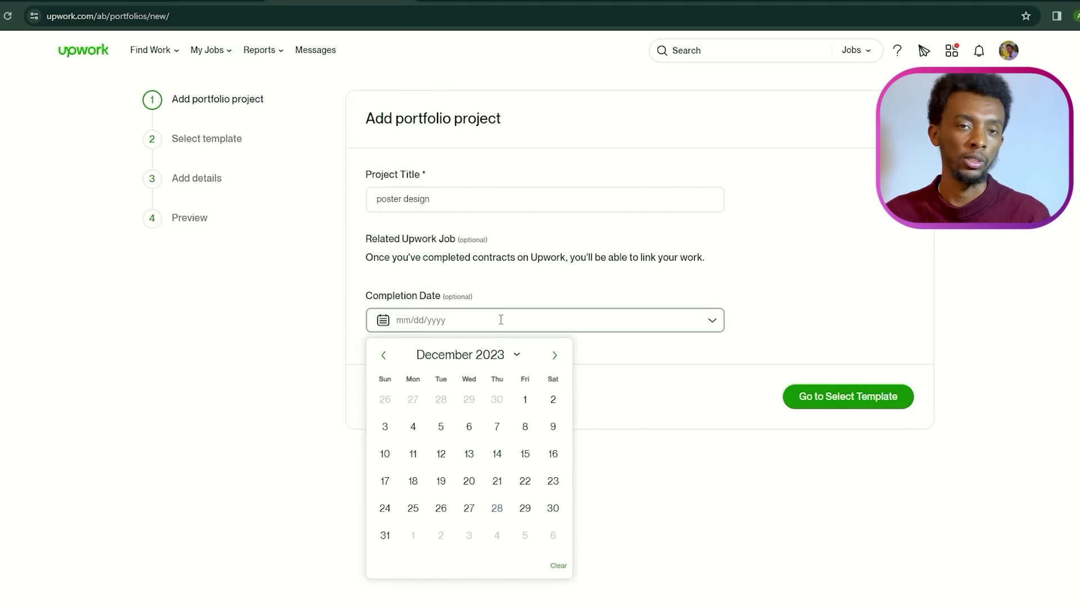
pyautogui.click(517, 275)
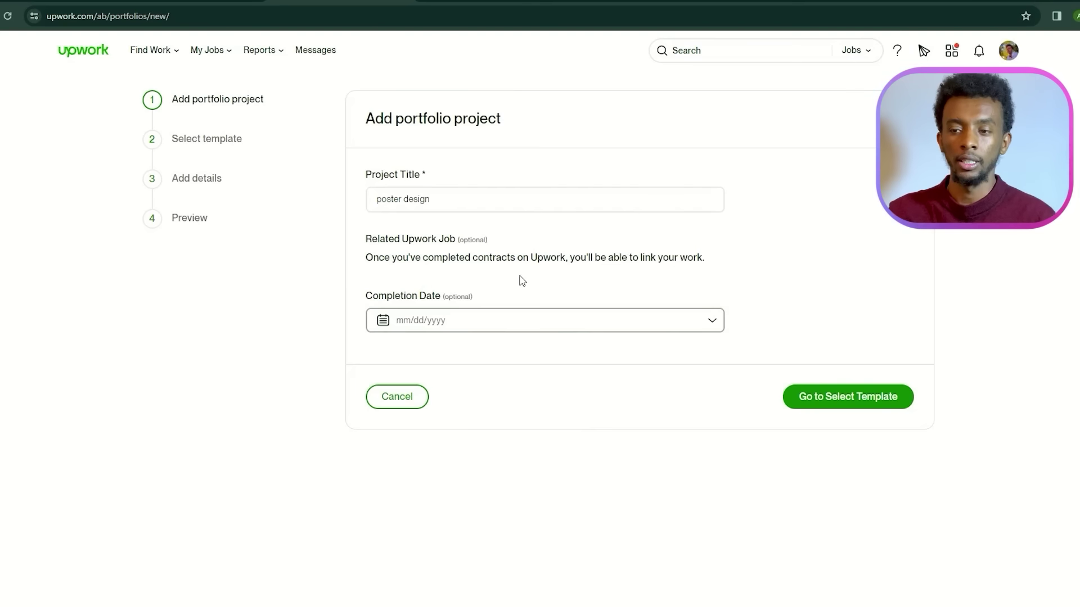
pyautogui.click(506, 317)
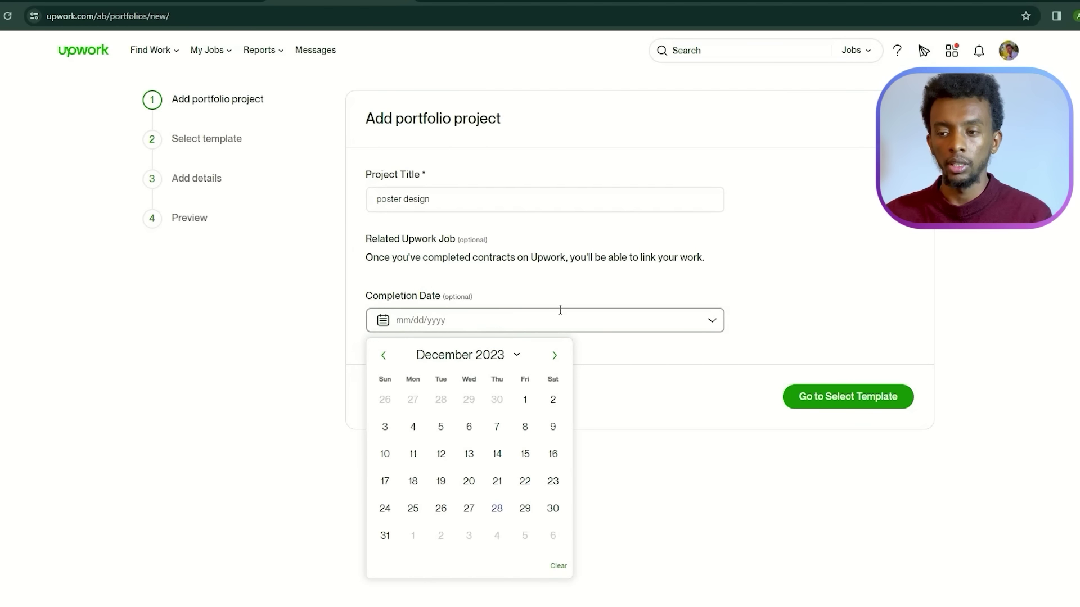
pyautogui.click(497, 426)
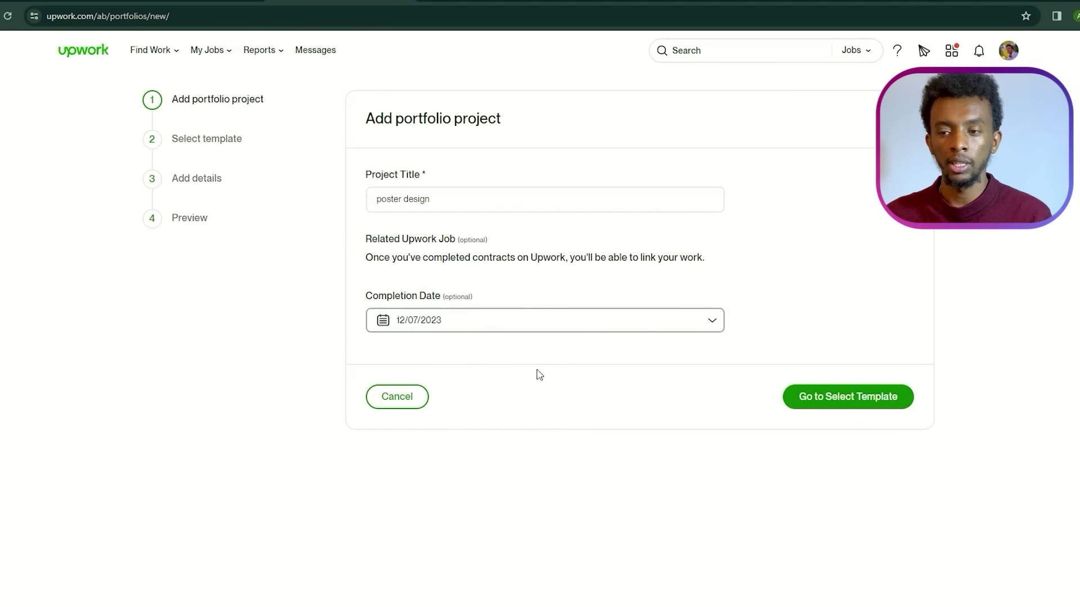
# - Browse the calendar to December 2021, keep the original date, and proceed to templates
pyautogui.click(512, 320)
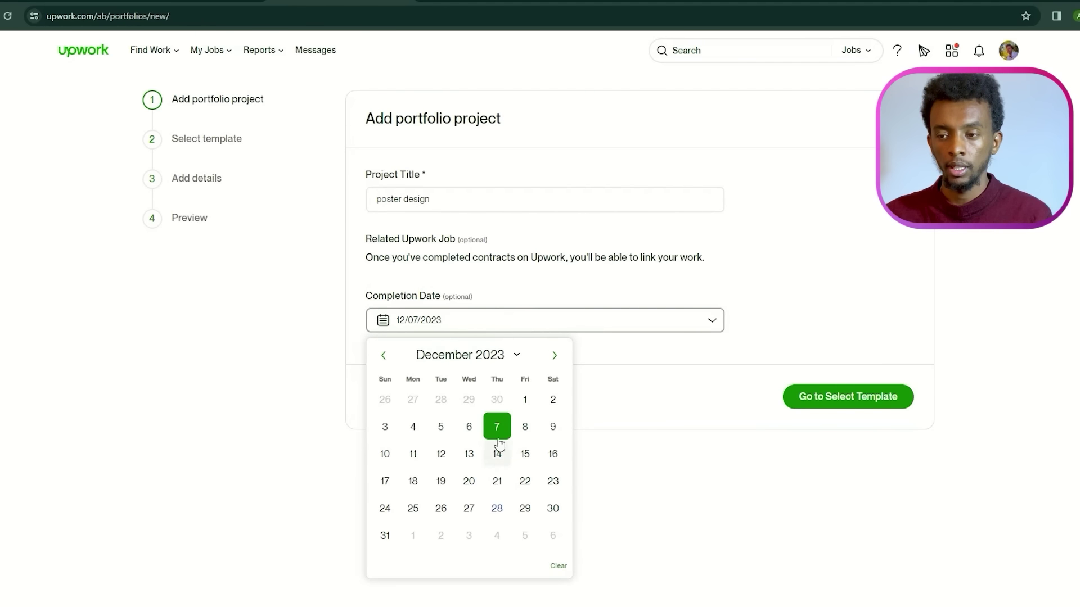
pyautogui.click(516, 358)
pyautogui.click(508, 420)
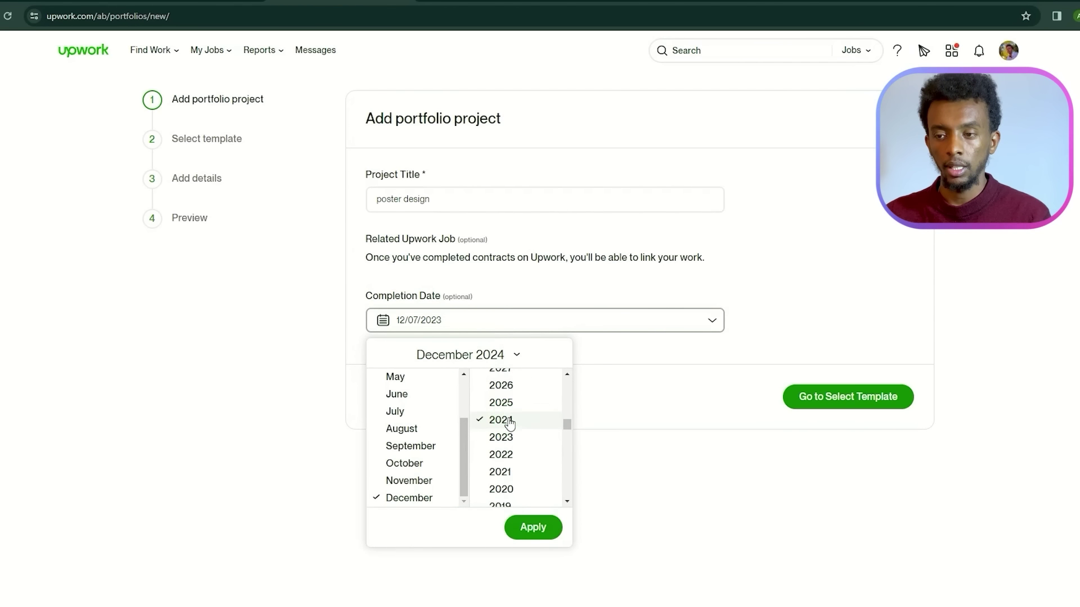
pyautogui.click(514, 455)
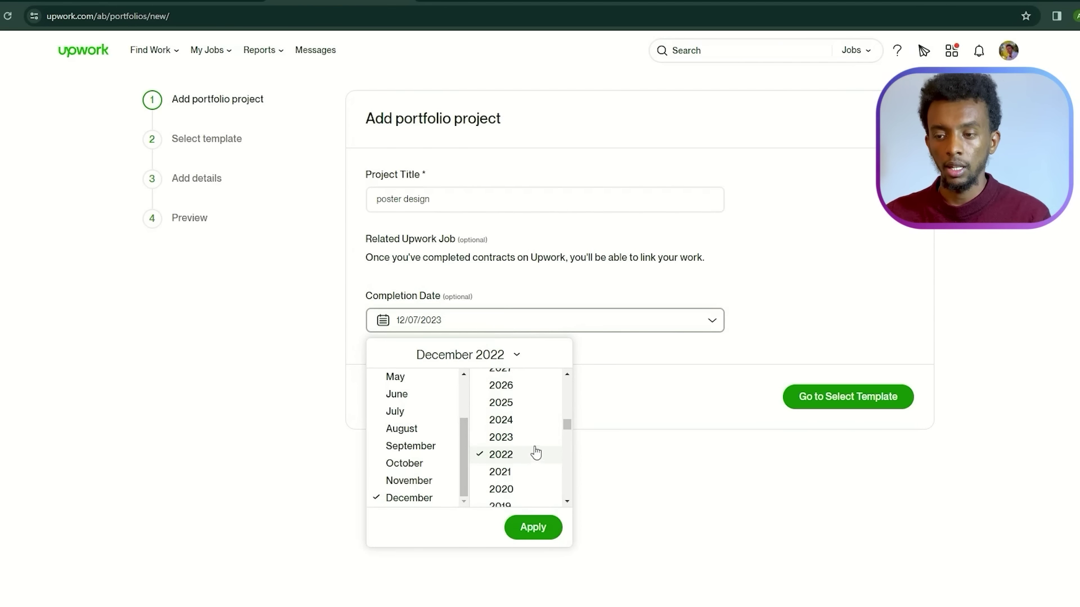
pyautogui.click(513, 472)
pyautogui.click(539, 527)
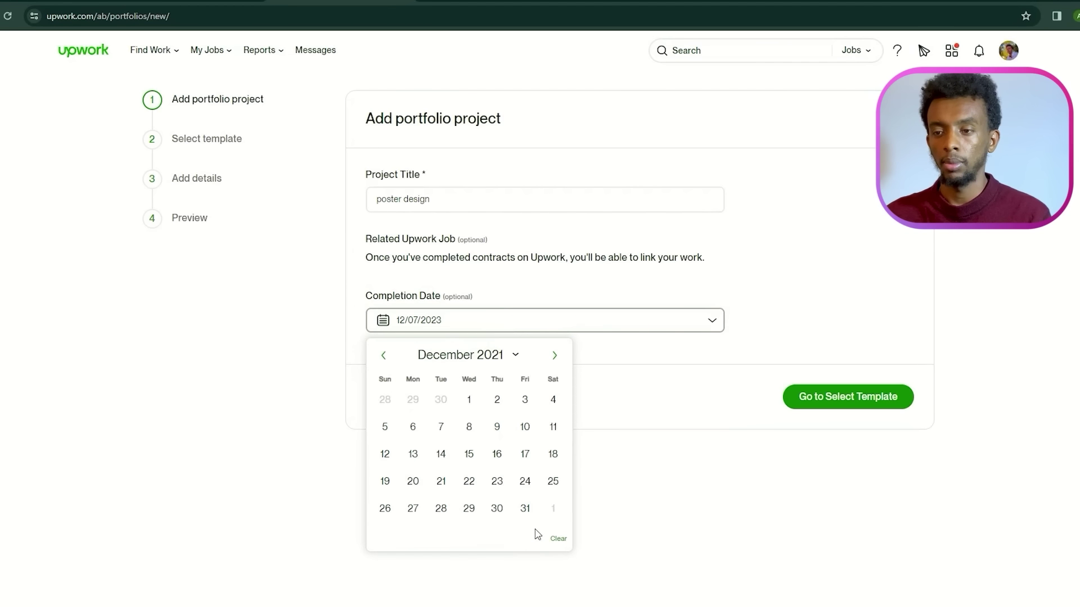
pyautogui.click(634, 281)
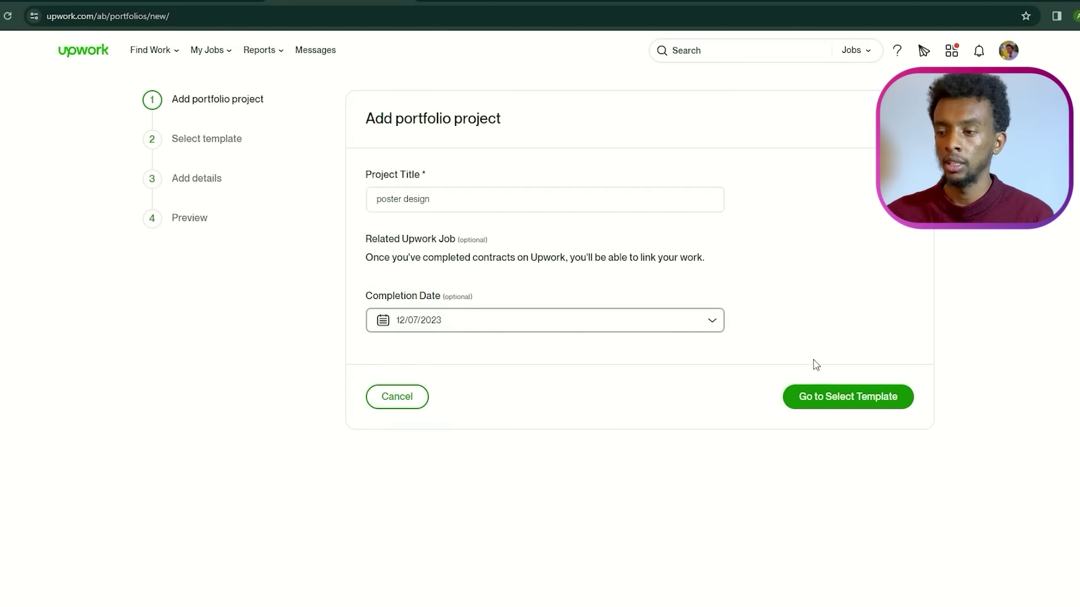
pyautogui.click(827, 398)
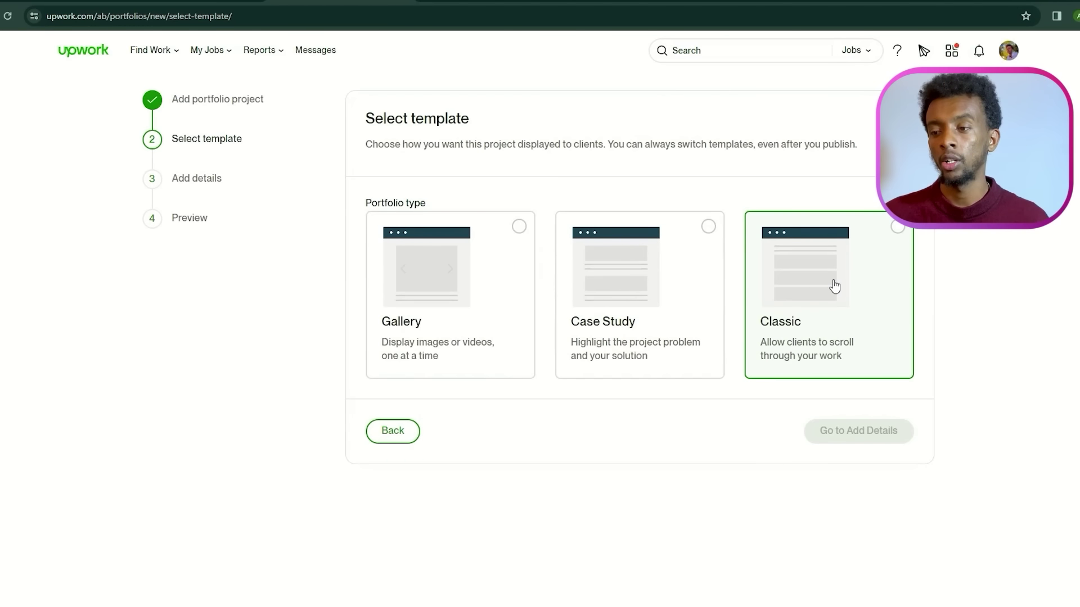
# - Pick the Gallery template, reach Add details, and bring up the abel folder in File Explorer
pyautogui.click(518, 228)
pyautogui.click(820, 467)
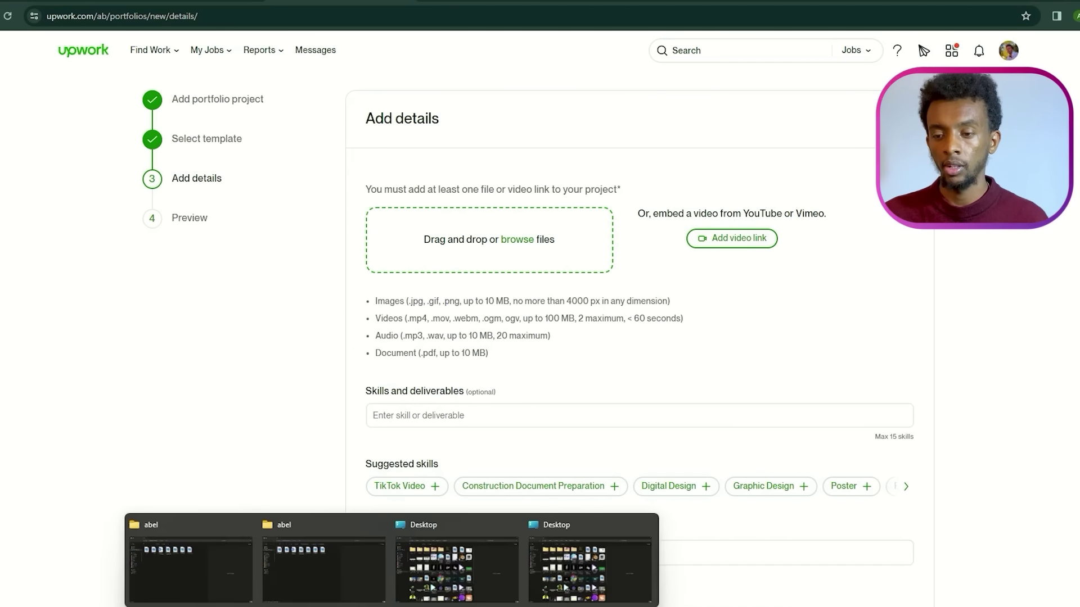
pyautogui.click(337, 571)
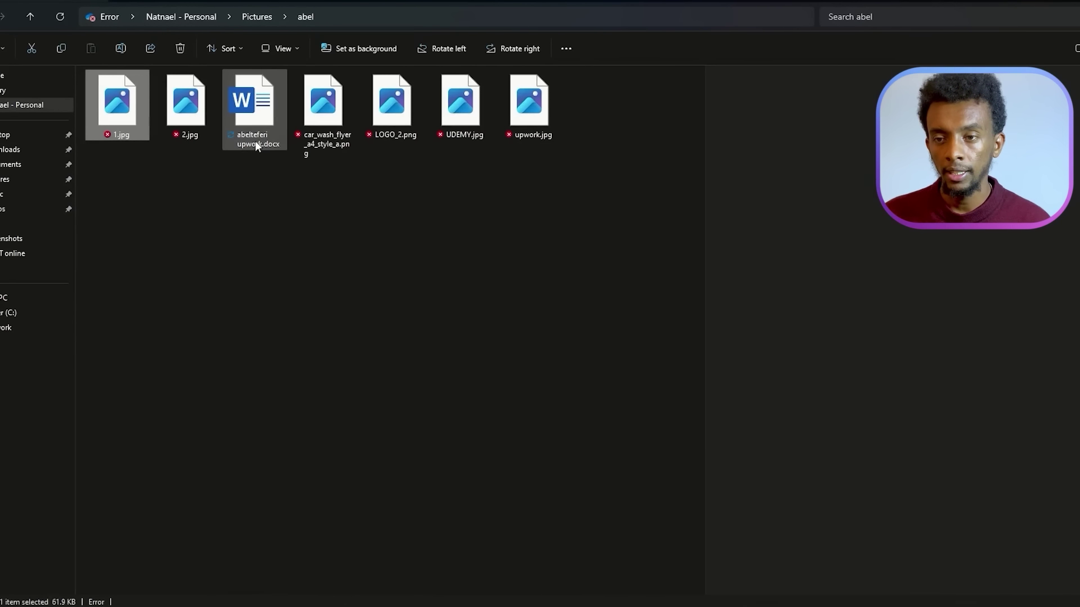
# - Drag car_wash_flyer_a4_style_a.png from the abel folder into the project's upload area
pyautogui.click(323, 112)
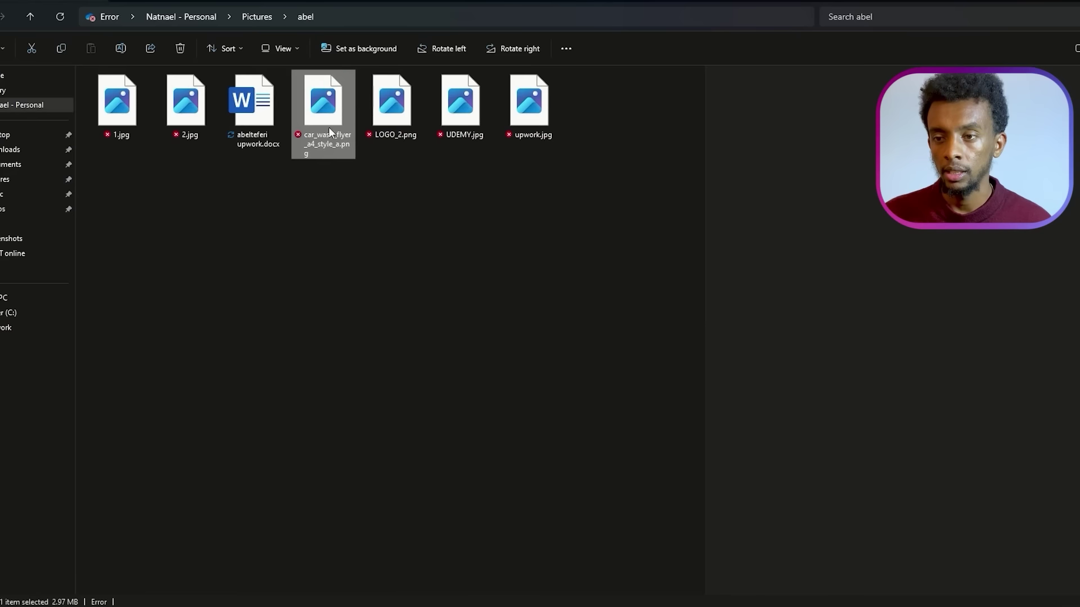
pyautogui.moveTo(321, 107); pyautogui.dragTo(523, 241)
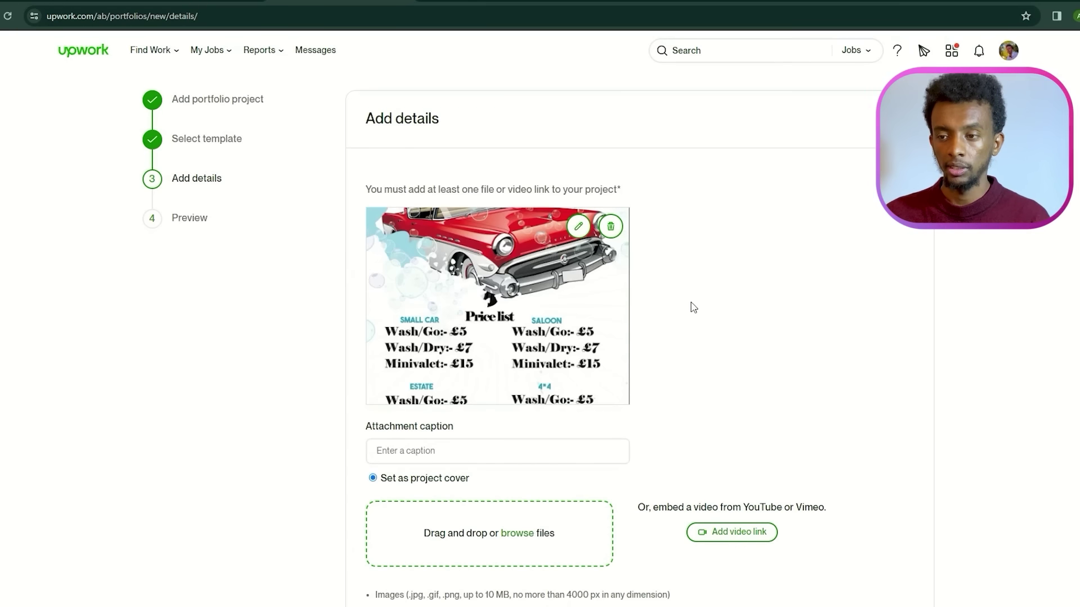
pyautogui.scroll(-3, 694, 307)
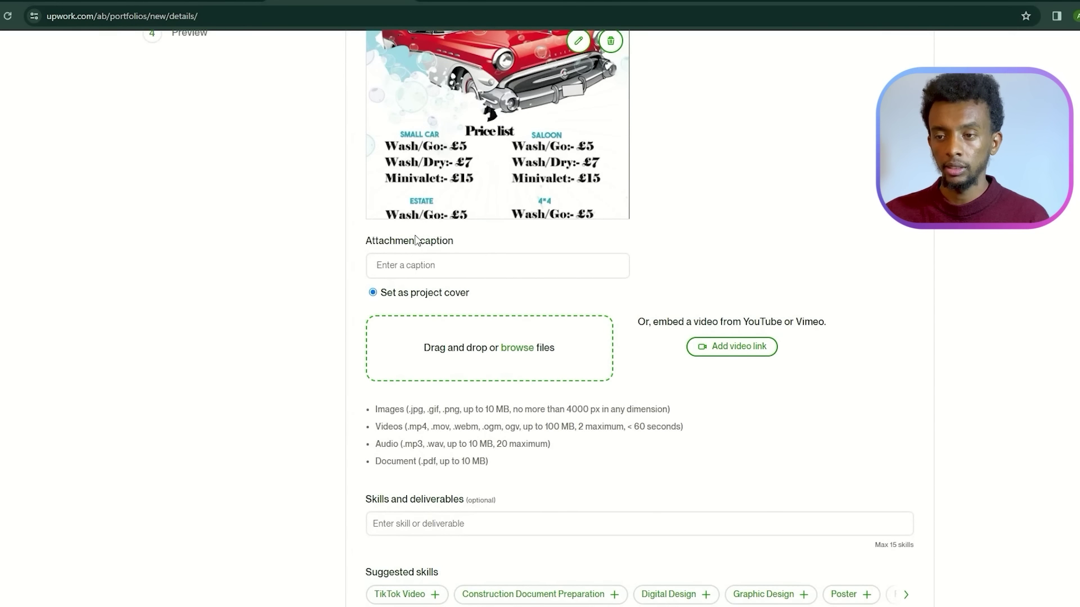
# - Caption the attached poster 'poster design'
pyautogui.click(411, 267)
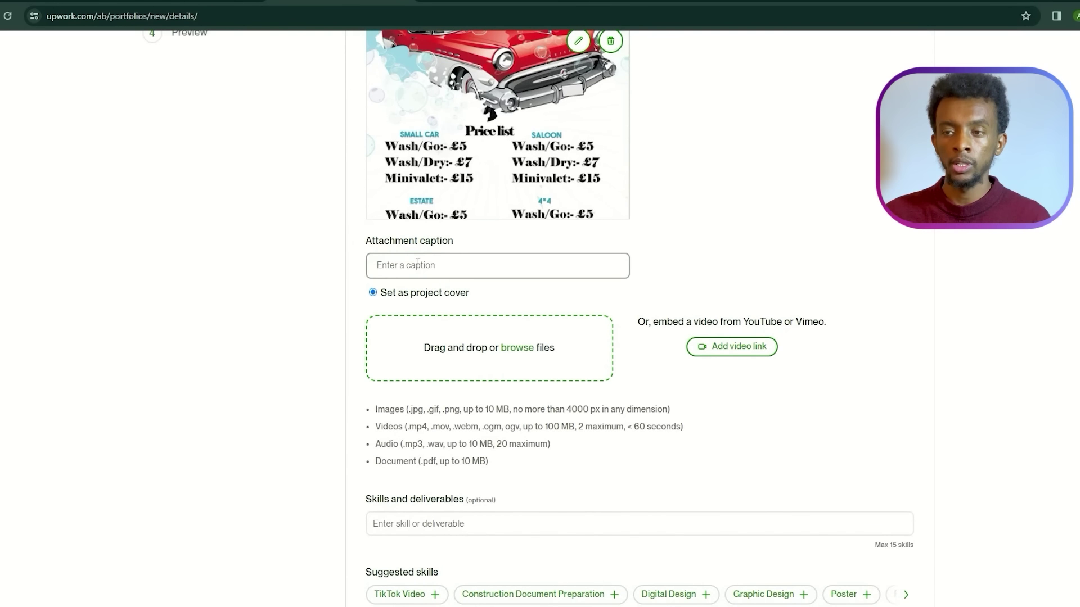
pyautogui.write('poster design')
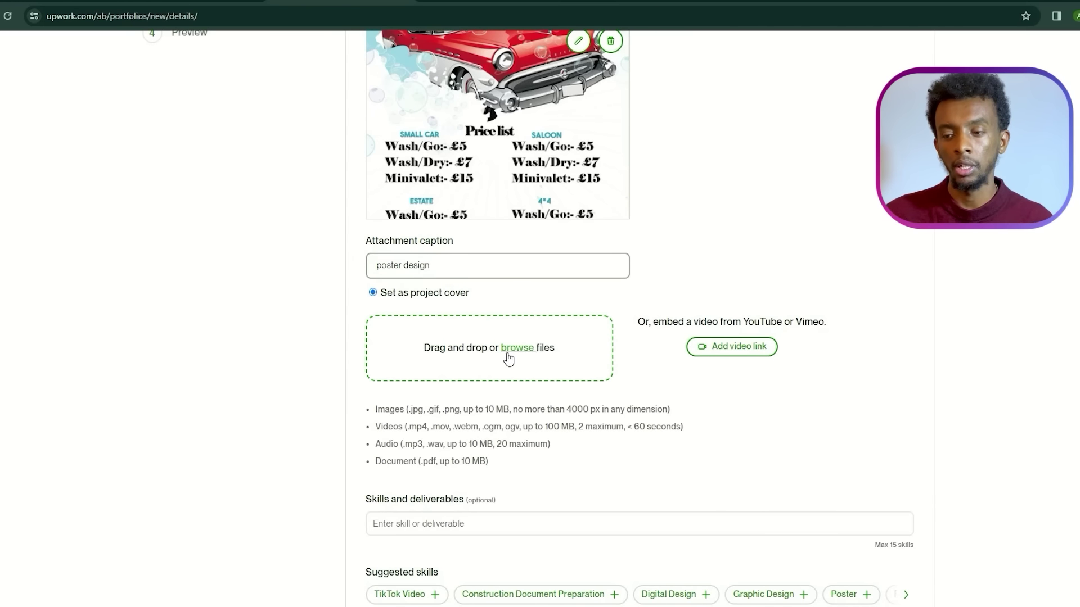
pyautogui.scroll(-4, 509, 358)
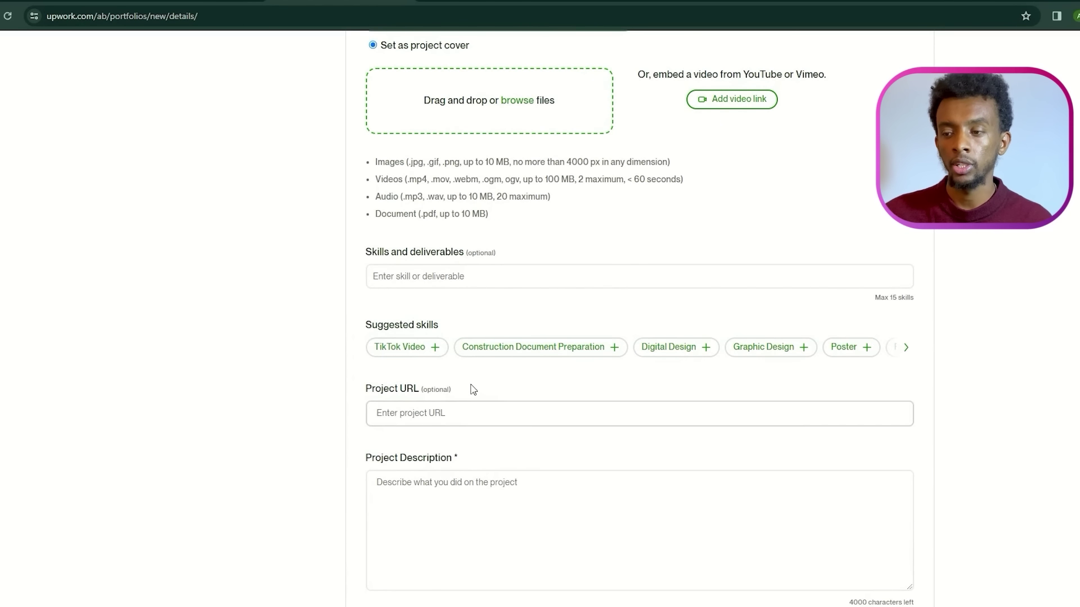
# - Add the skills Poster Design, Graphic Design and Poster to the project
pyautogui.click(429, 283)
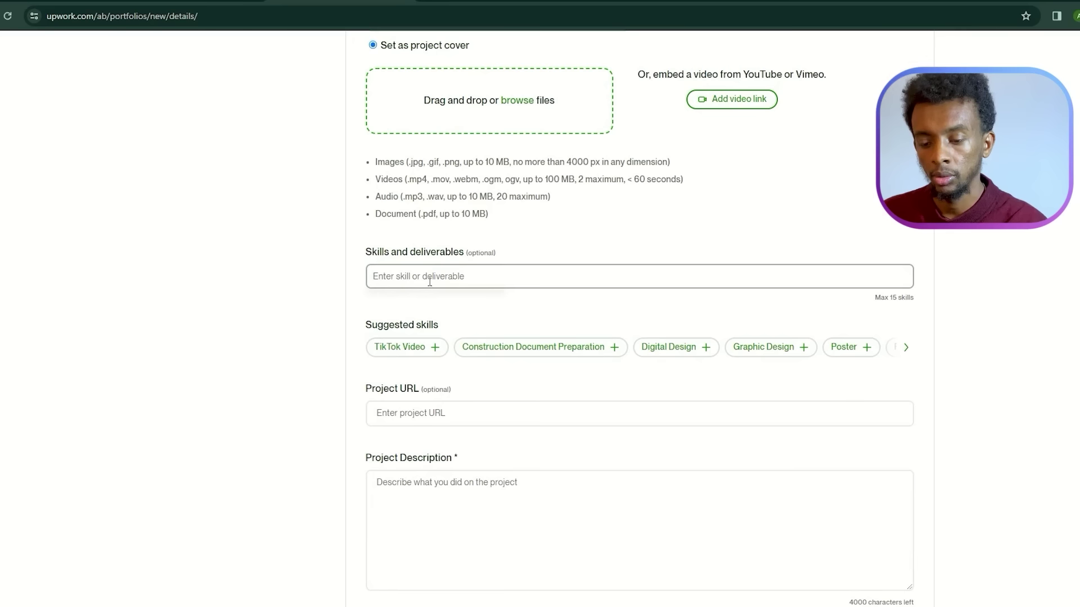
pyautogui.write('poster design')
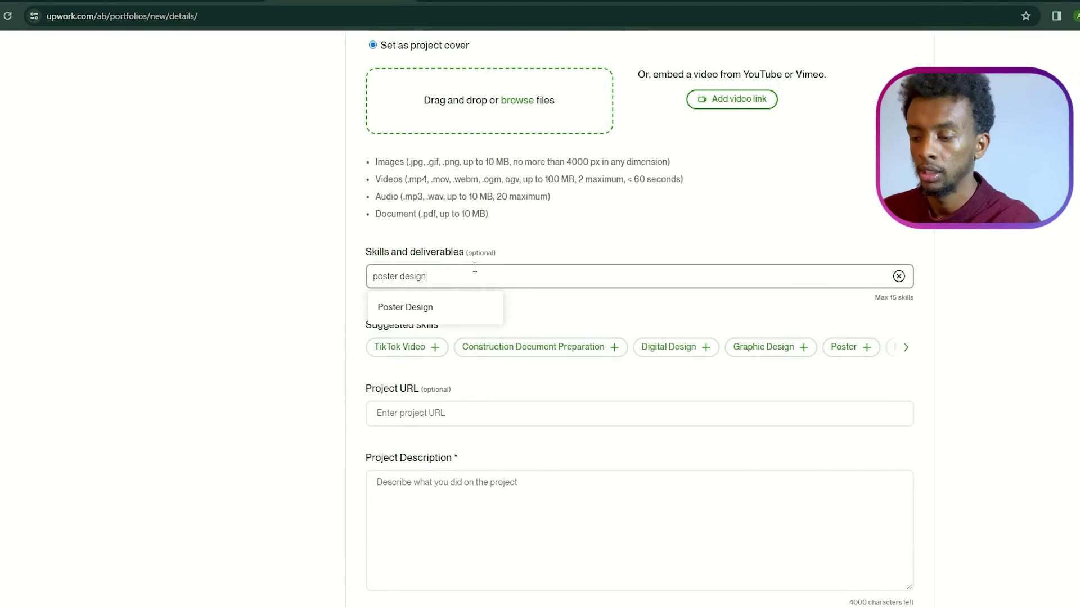
pyautogui.click(414, 312)
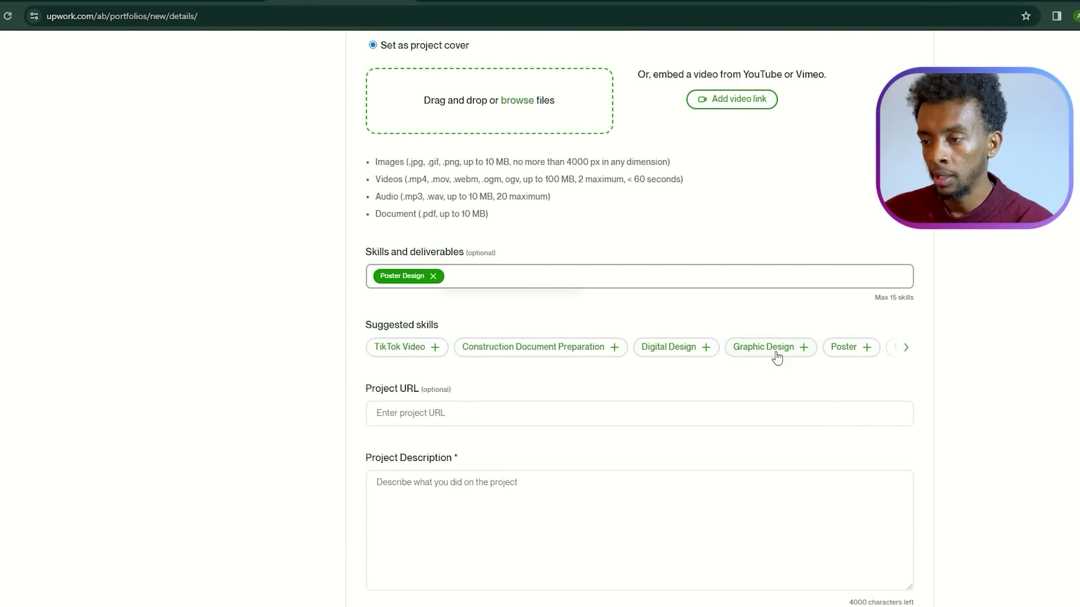
pyautogui.click(799, 350)
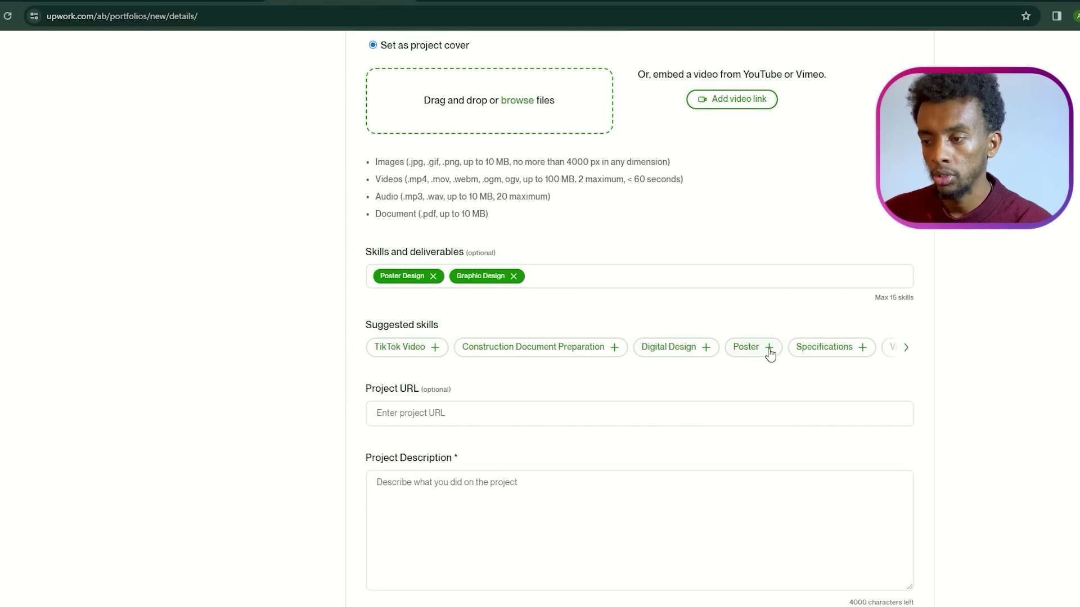
pyautogui.click(769, 353)
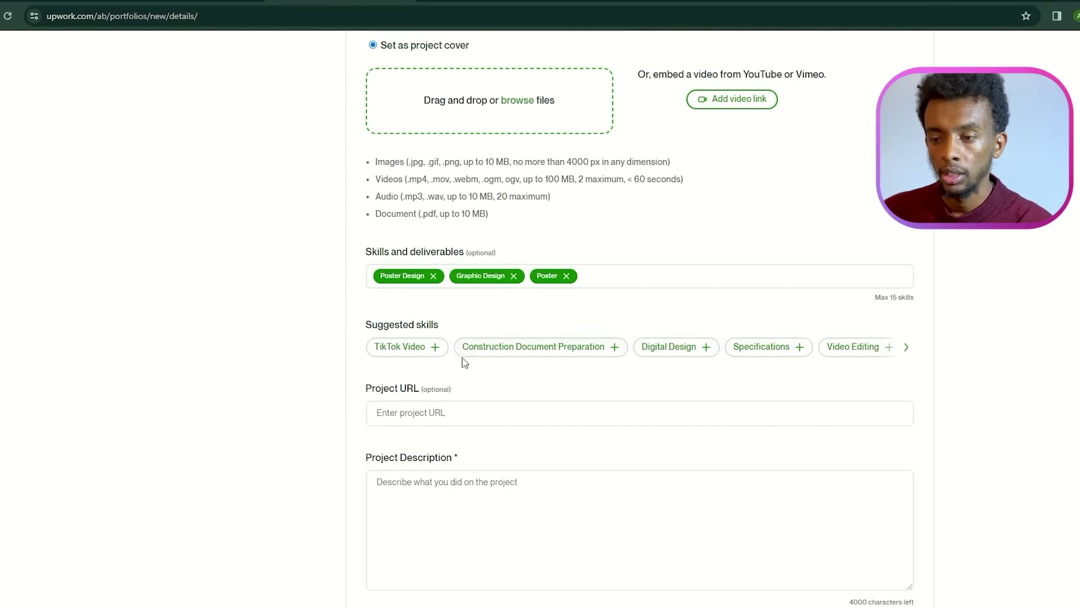
pyautogui.scroll(-3, 489, 403)
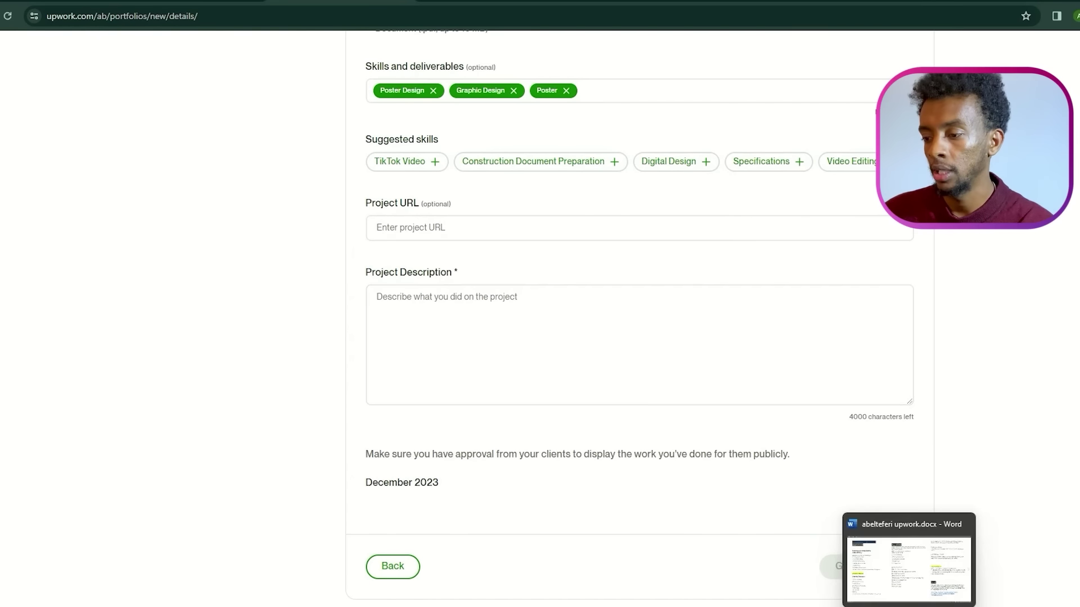
pyautogui.click(875, 601)
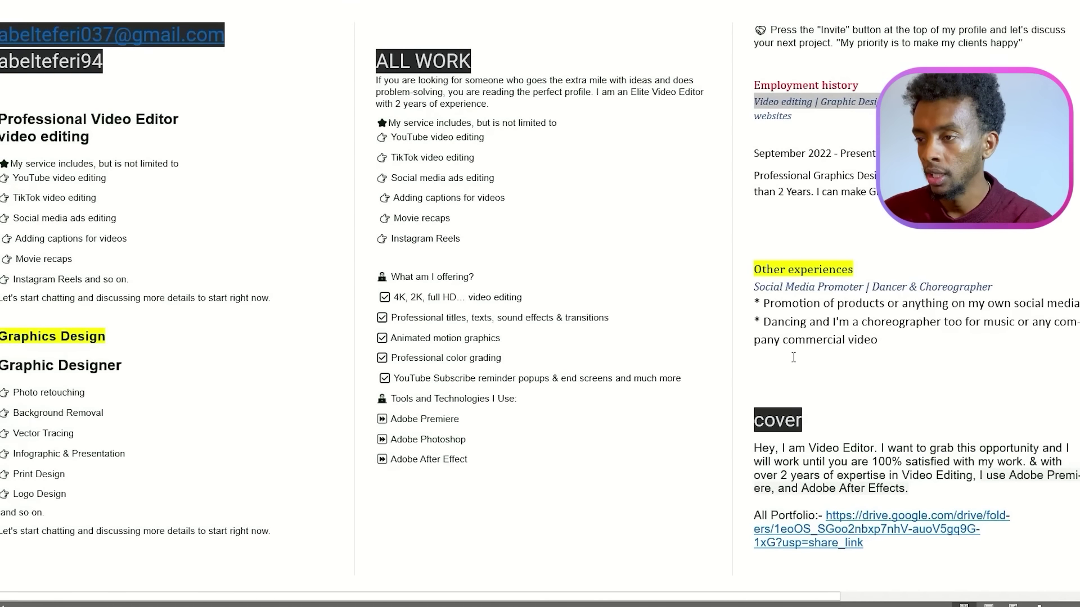
# - Paste the 'Professional Graphics Designer' line from Word into the project's Project Description field
pyautogui.moveTo(756, 175); pyautogui.dragTo(873, 179)
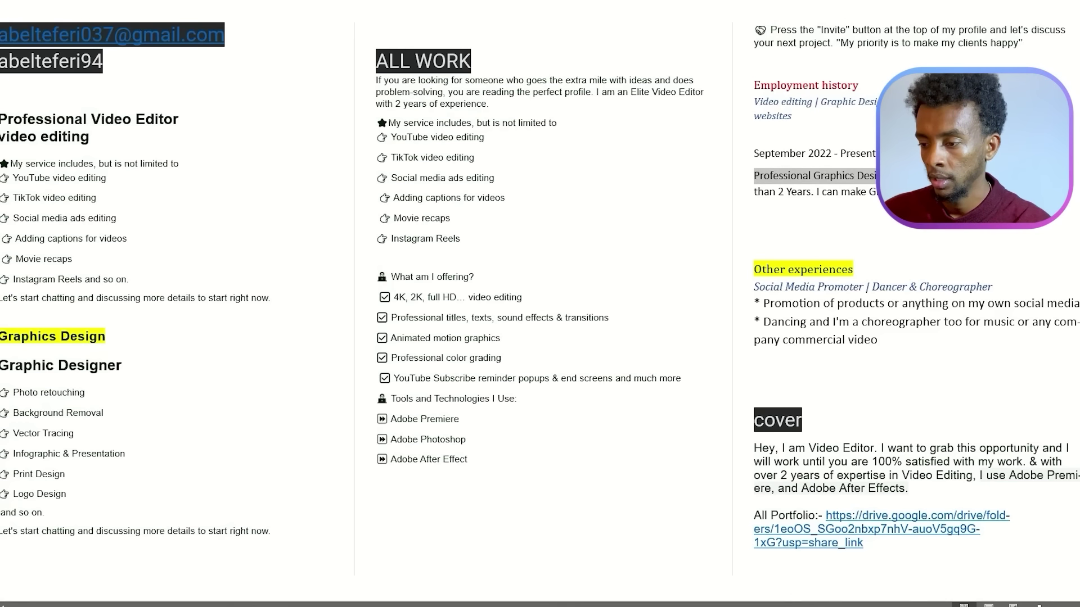
pyautogui.click(880, 597)
pyautogui.click(476, 322)
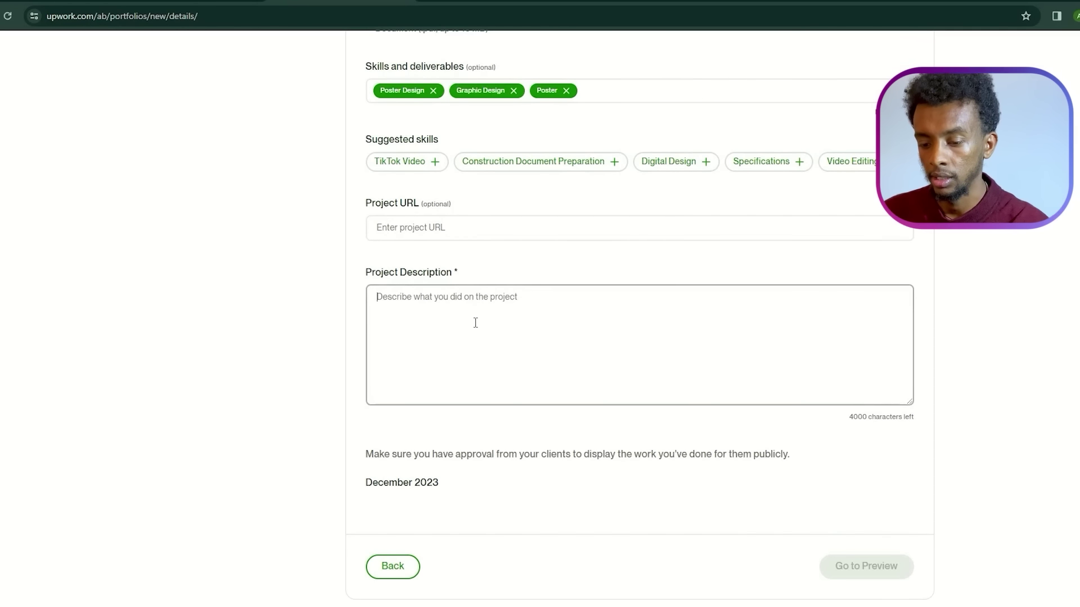
pyautogui.write('Professional Graphics Designer')
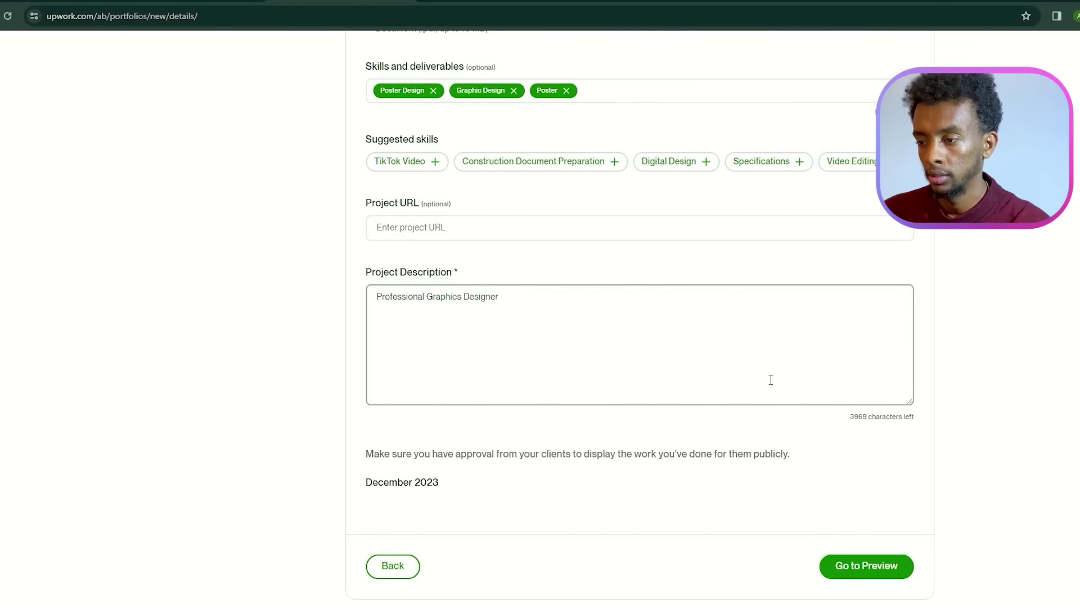
# - Preview the poster design portfolio project and scroll through it
pyautogui.click(868, 570)
pyautogui.scroll(-5, 742, 476)
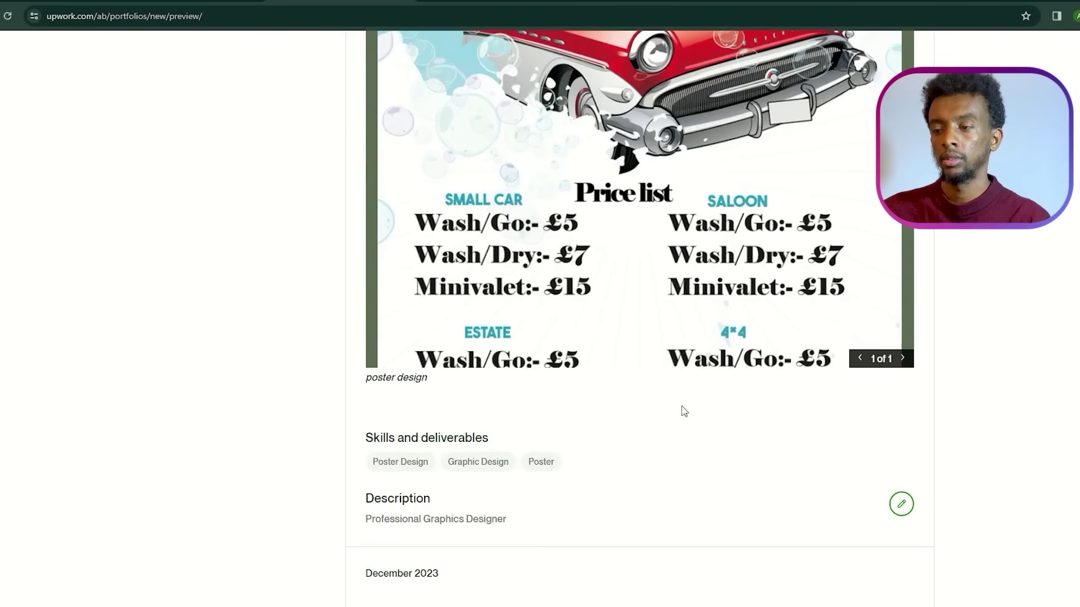
pyautogui.scroll(5, 680, 408)
pyautogui.scroll(-10, 675, 416)
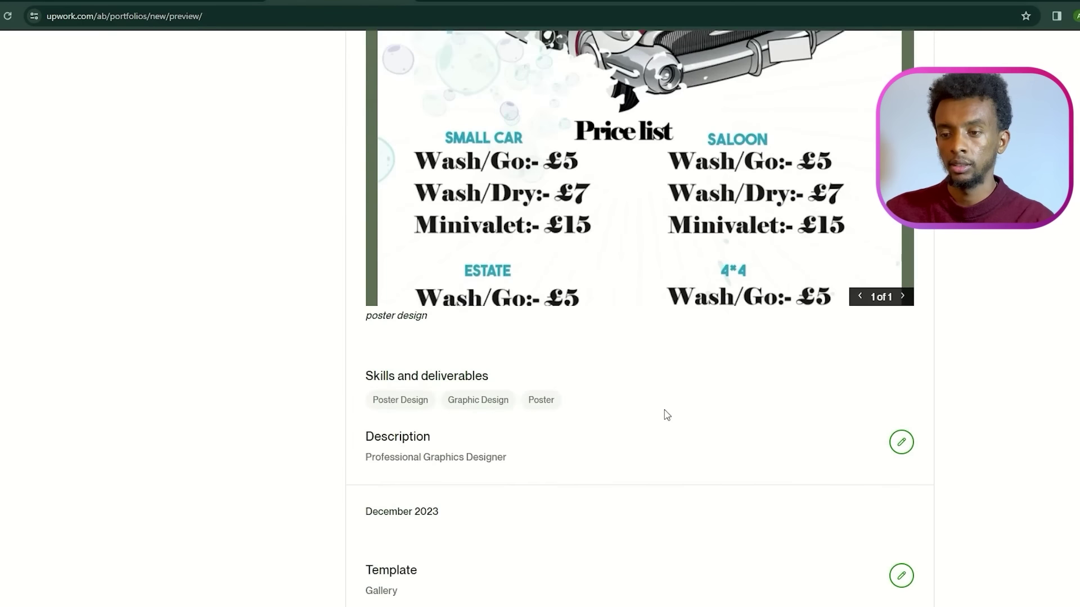
pyautogui.scroll(10, 649, 372)
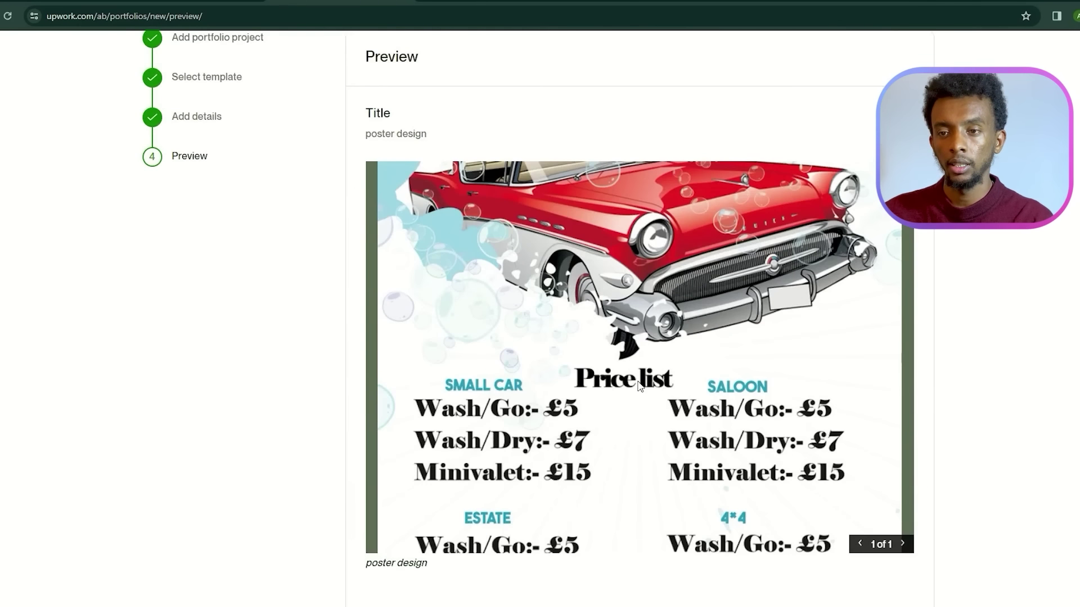
pyautogui.scroll(-1, 635, 374)
pyautogui.scroll(-10, 636, 374)
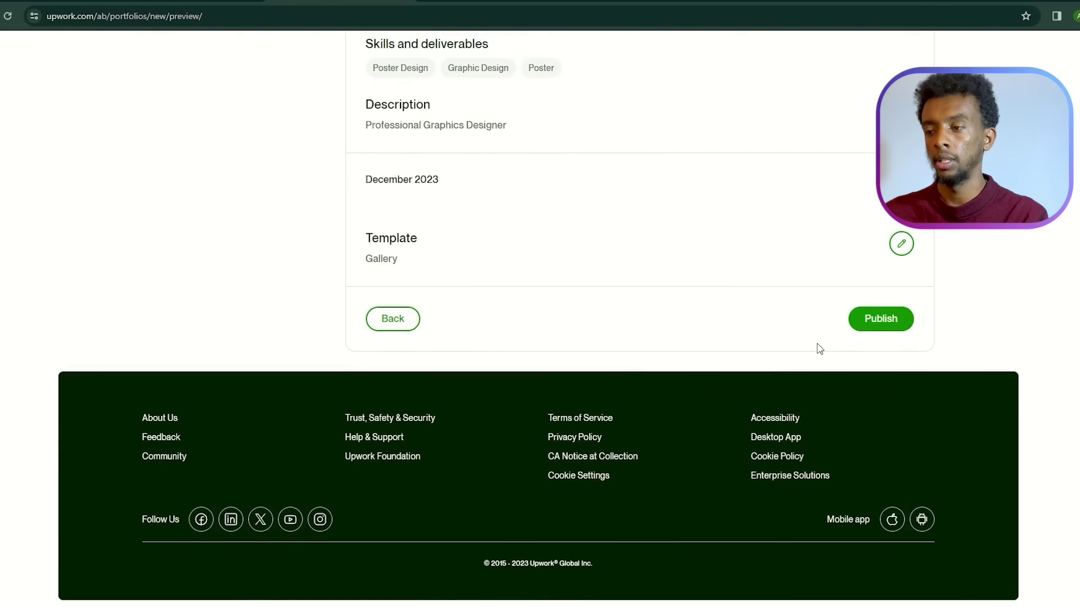
pyautogui.scroll(10, 674, 321)
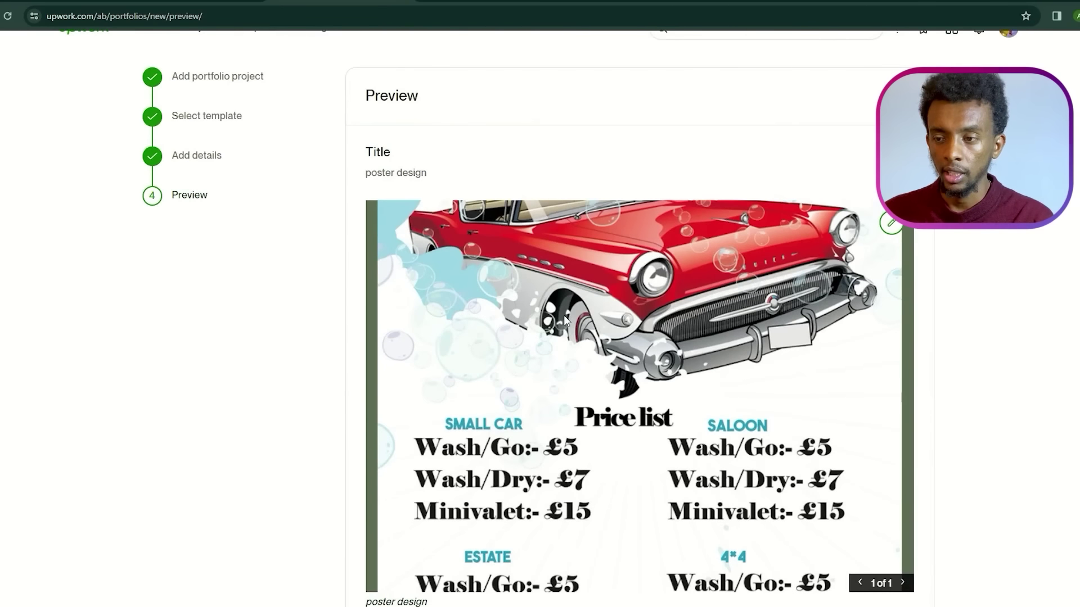
pyautogui.scroll(1, 421, 214)
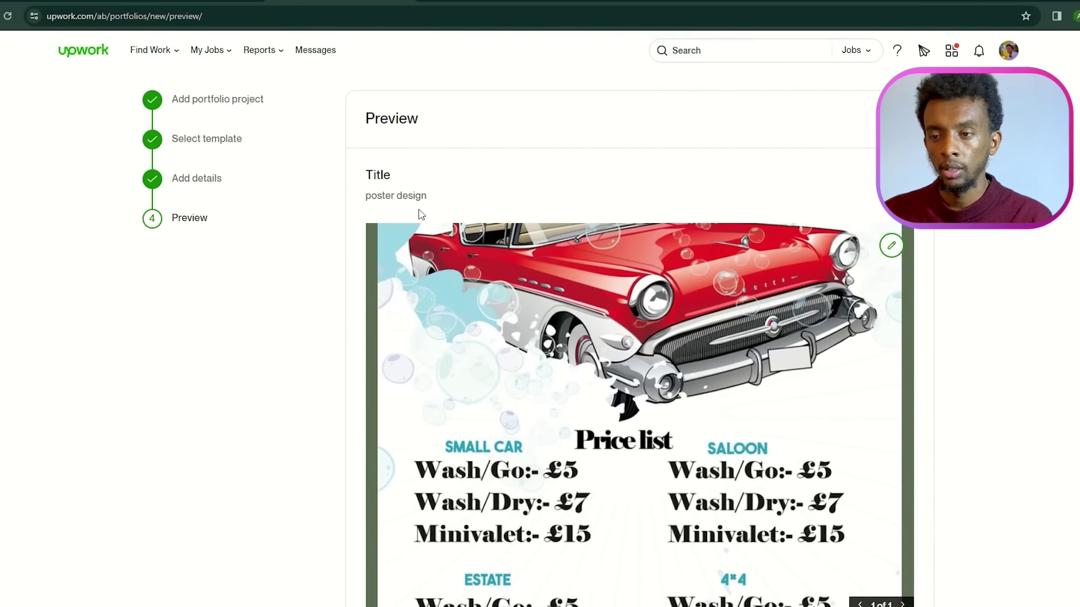
pyautogui.scroll(-7, 450, 219)
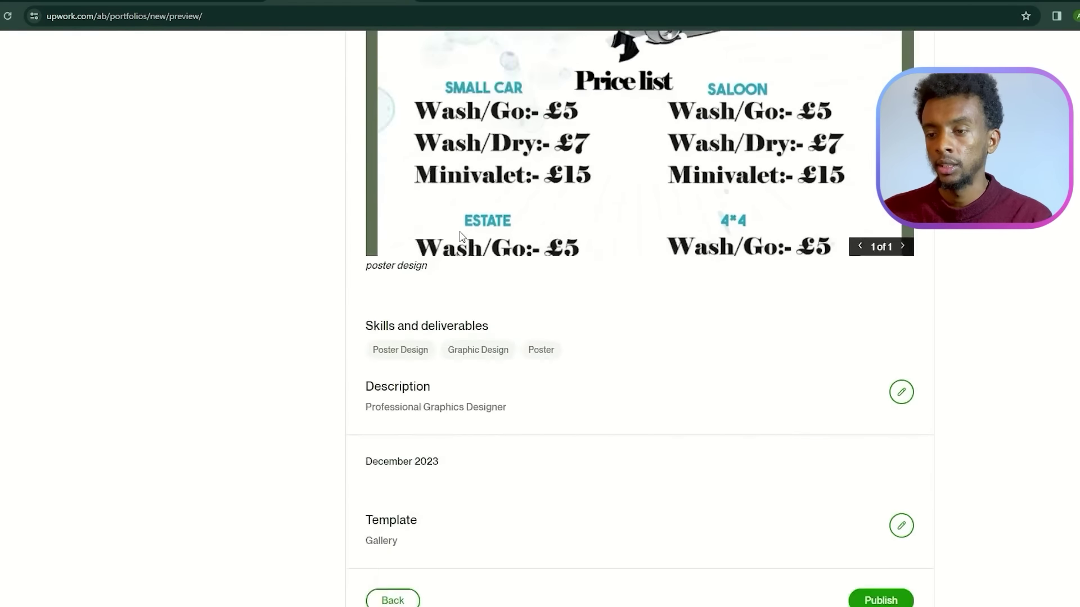
pyautogui.scroll(2, 459, 233)
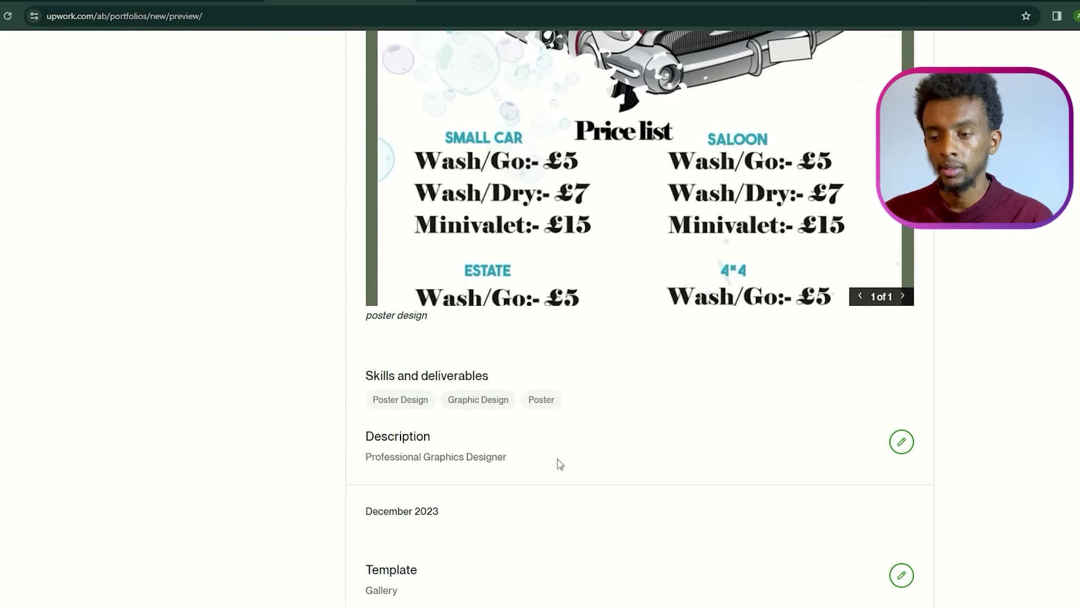
pyautogui.scroll(-5, 560, 465)
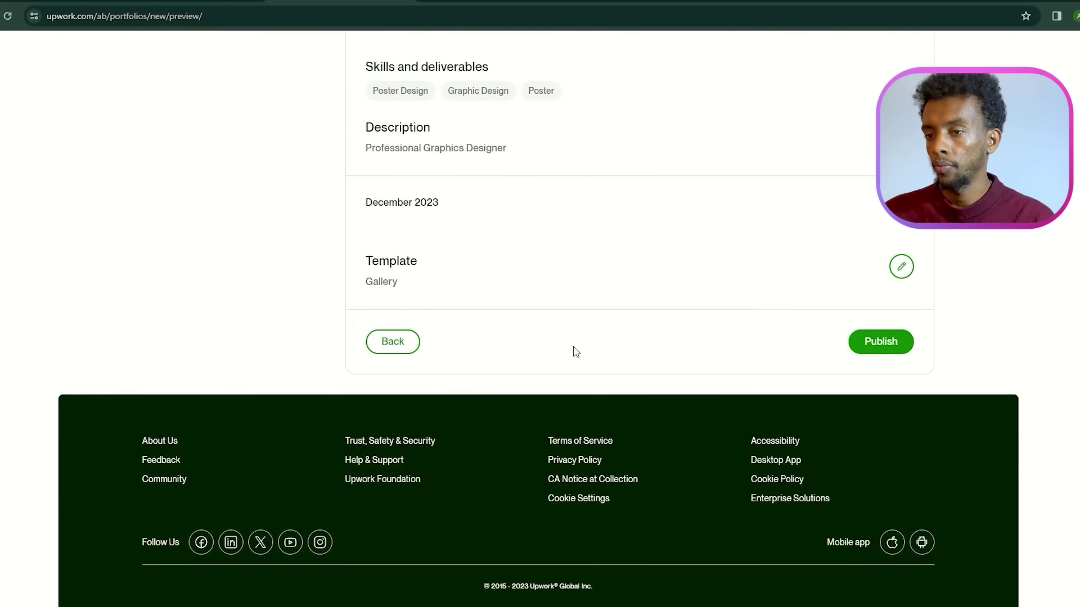
# - Publish the poster design project and confirm it appears under Portfolio (1) on the profile
pyautogui.click(876, 346)
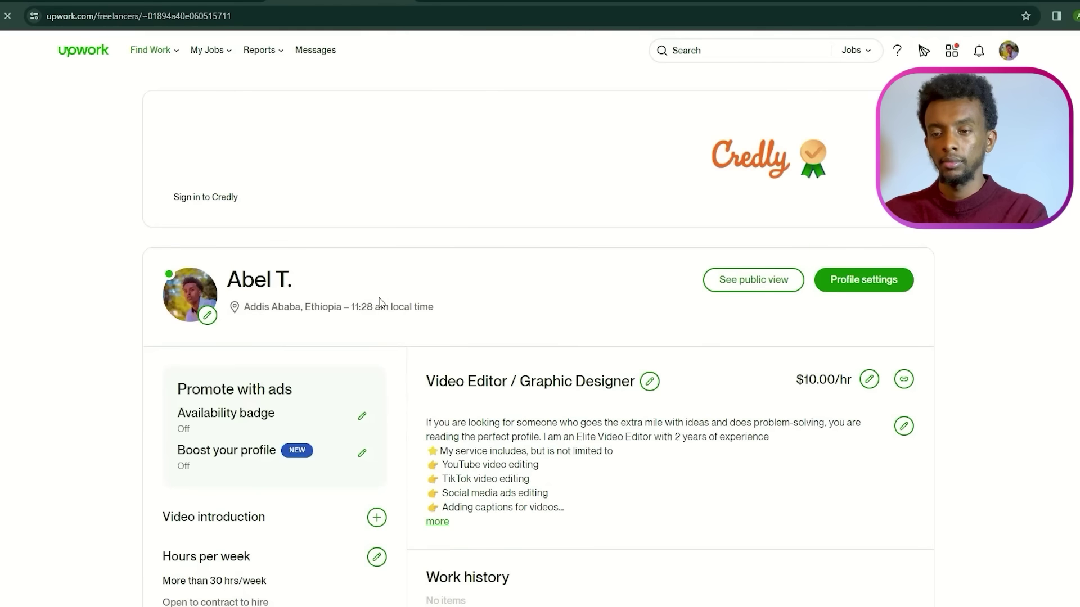
pyautogui.scroll(-8, 483, 354)
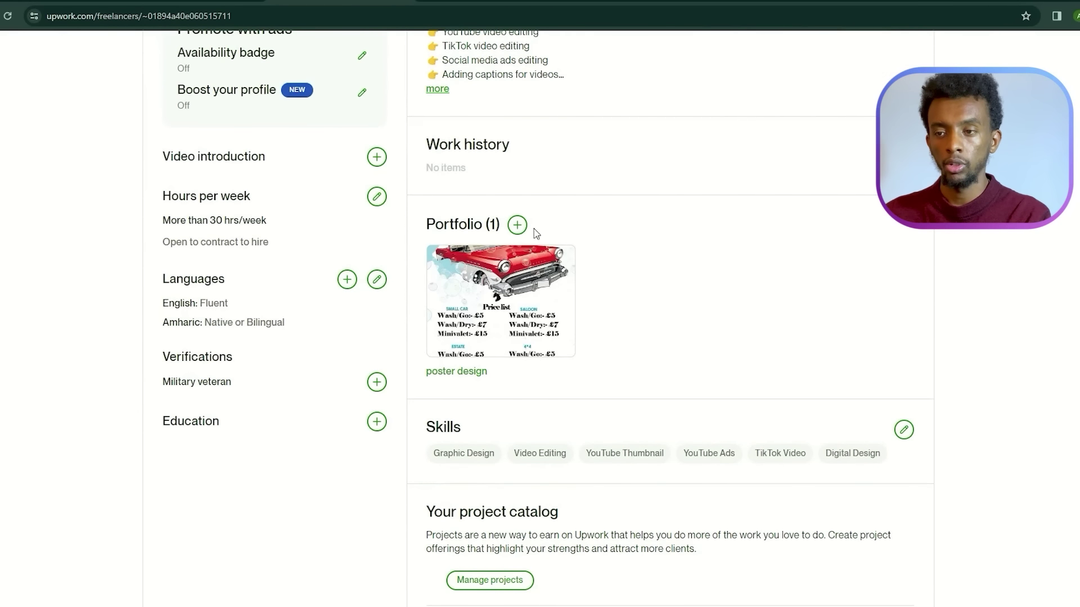
pyautogui.scroll(-3, 569, 366)
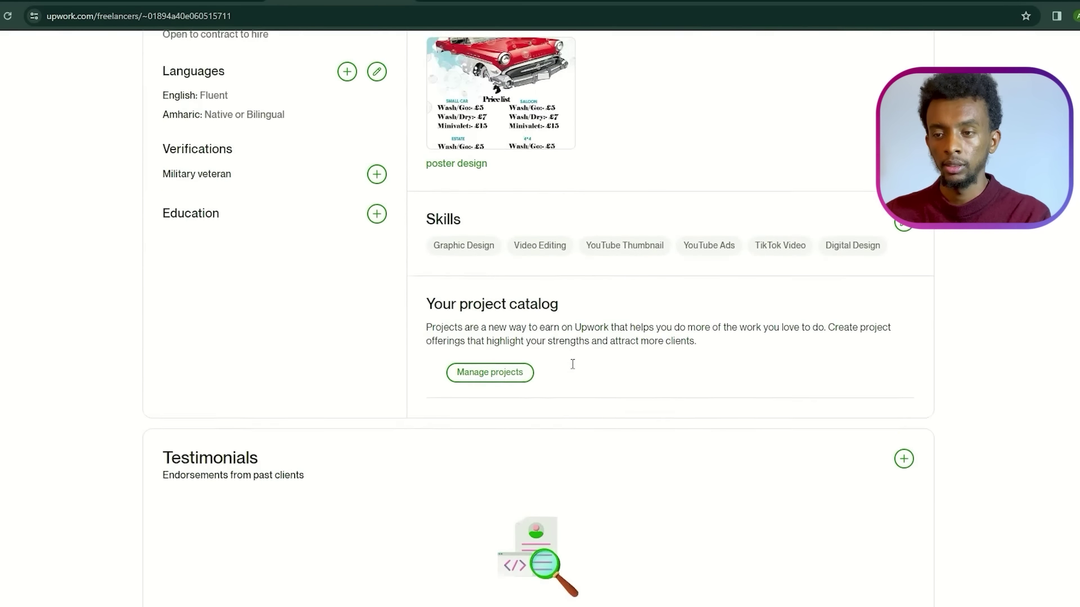
pyautogui.scroll(-2, 572, 364)
pyautogui.scroll(-4, 590, 265)
pyautogui.scroll(8, 590, 264)
pyautogui.moveTo(523, 334)
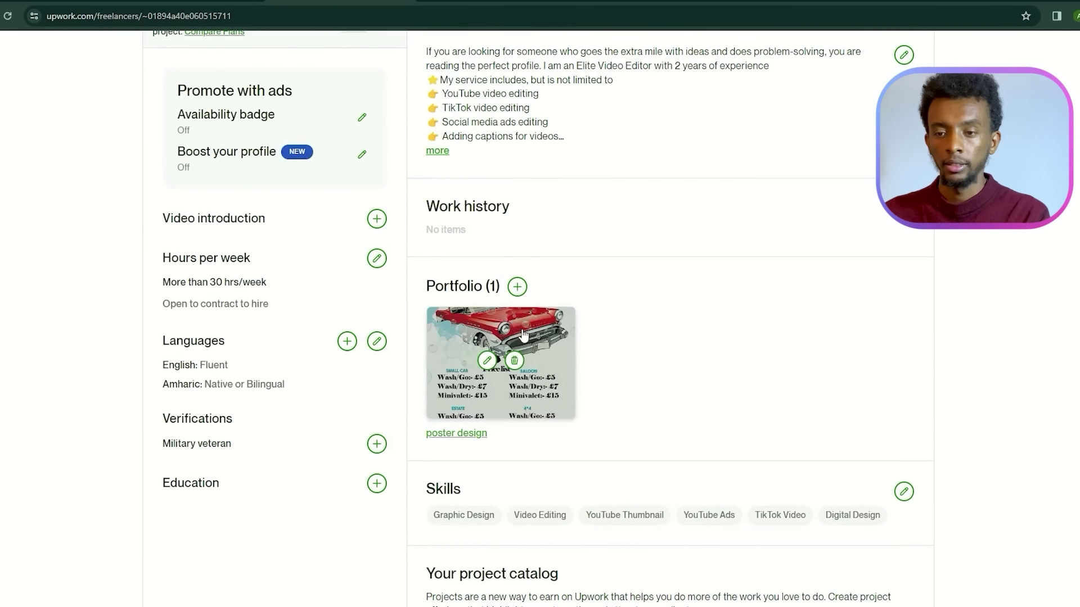
pyautogui.scroll(6, 622, 323)
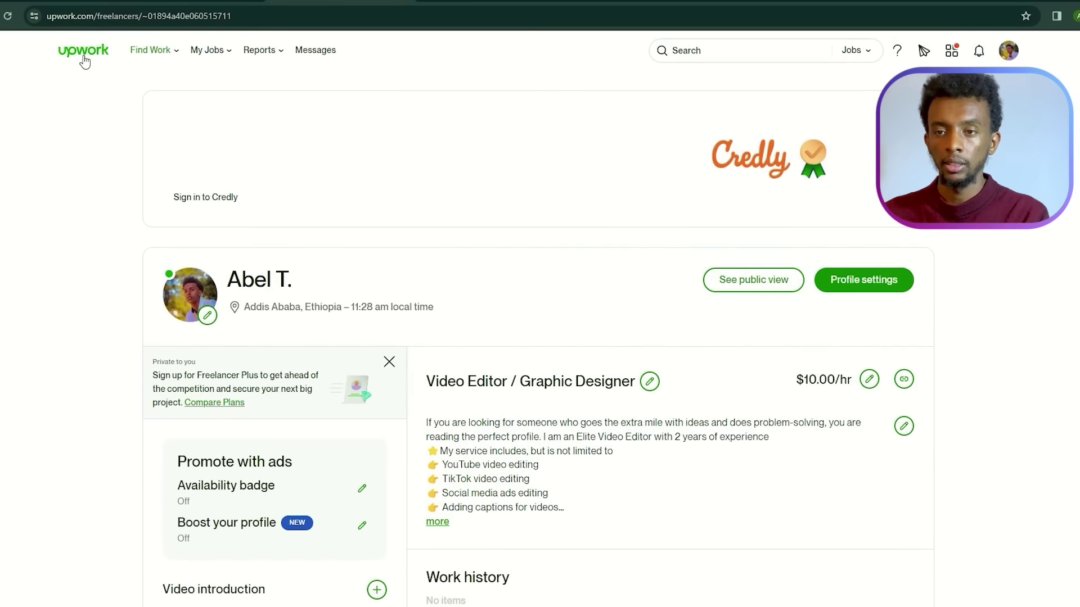
# - Open a new Add portfolio project form from the profile checklist and focus its Project Title field
pyautogui.click(85, 54)
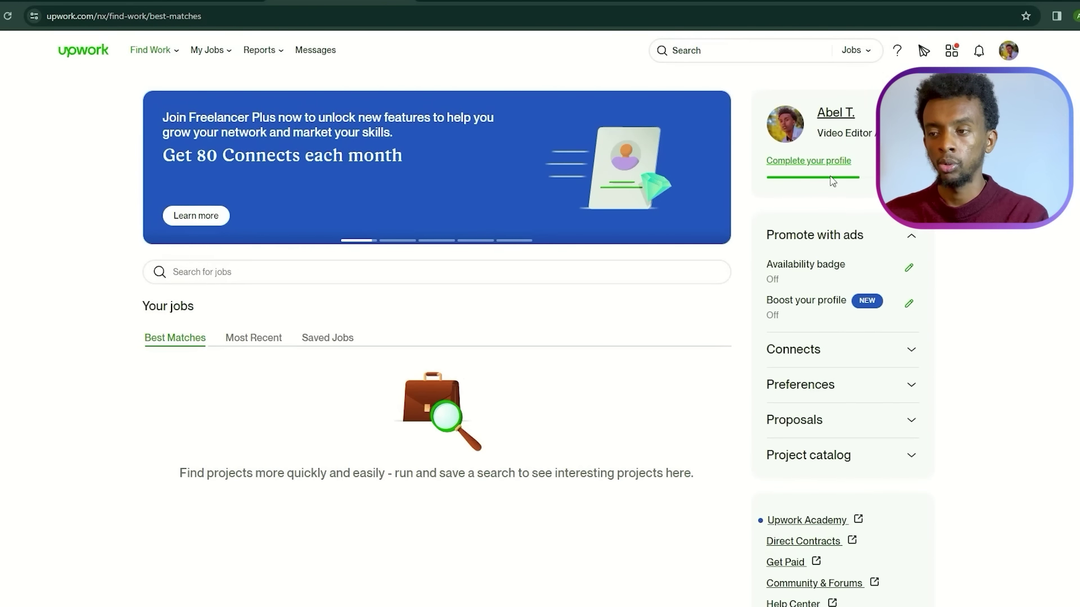
pyautogui.click(811, 161)
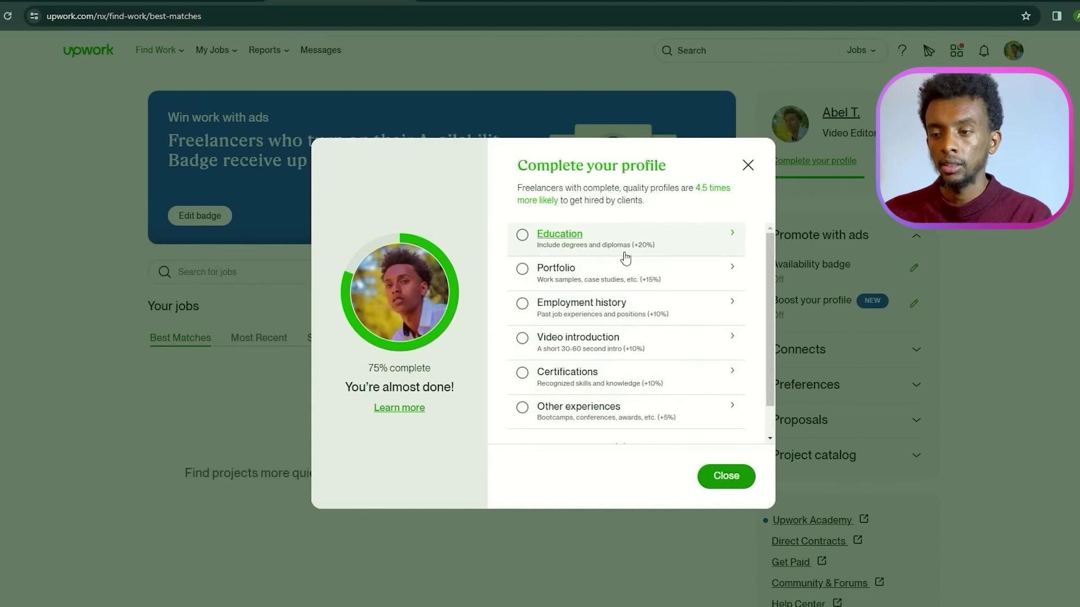
pyautogui.click(523, 273)
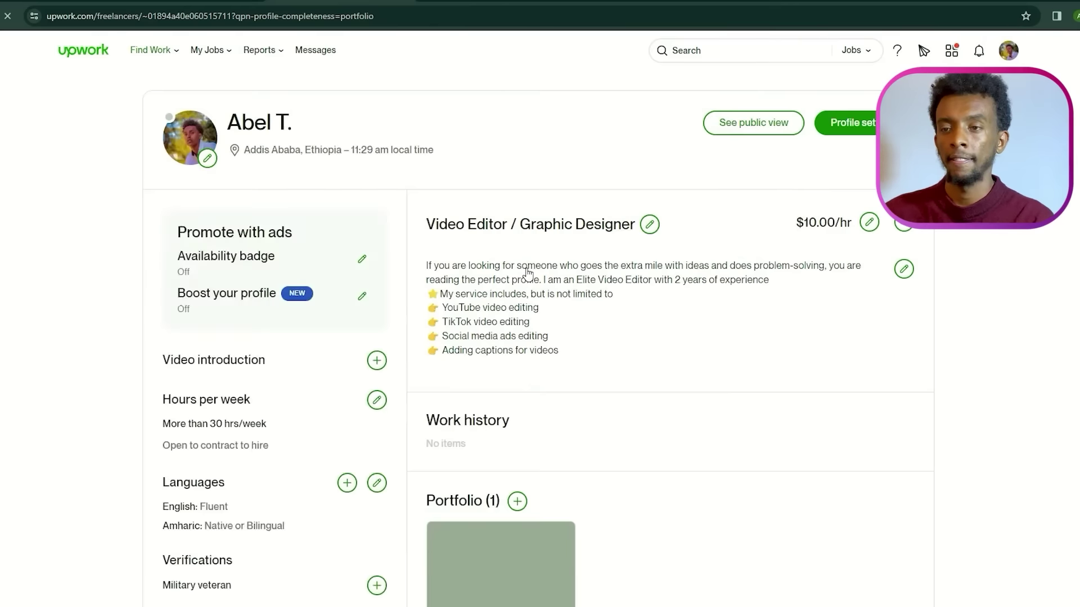
pyautogui.click(479, 204)
# - Title the project 'logo', choose the Gallery template, and continue to Add details
pyautogui.write('lo')
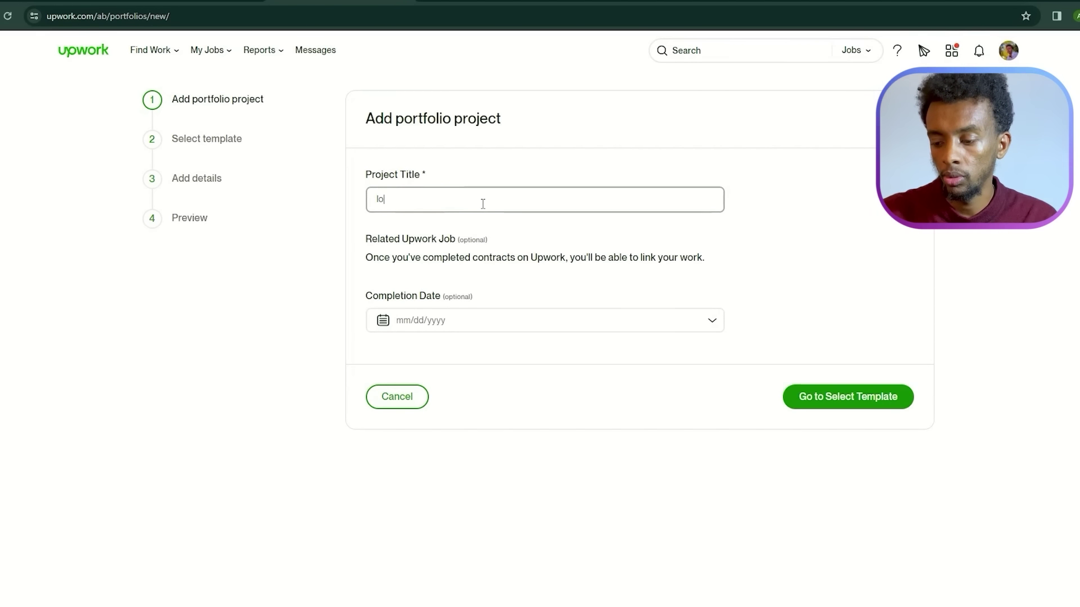
pyautogui.write('go')
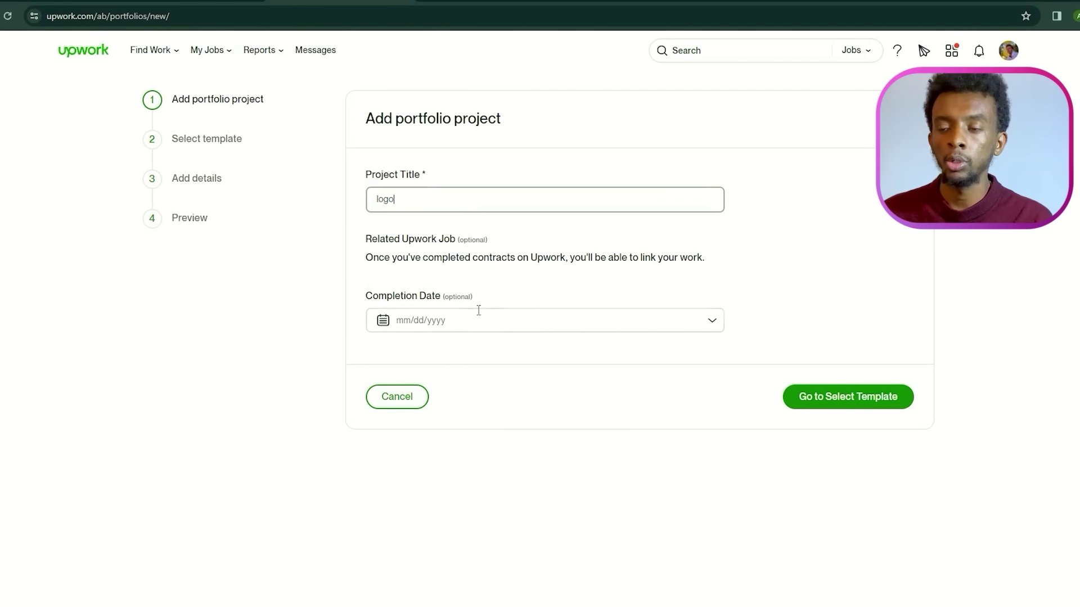
pyautogui.click(832, 403)
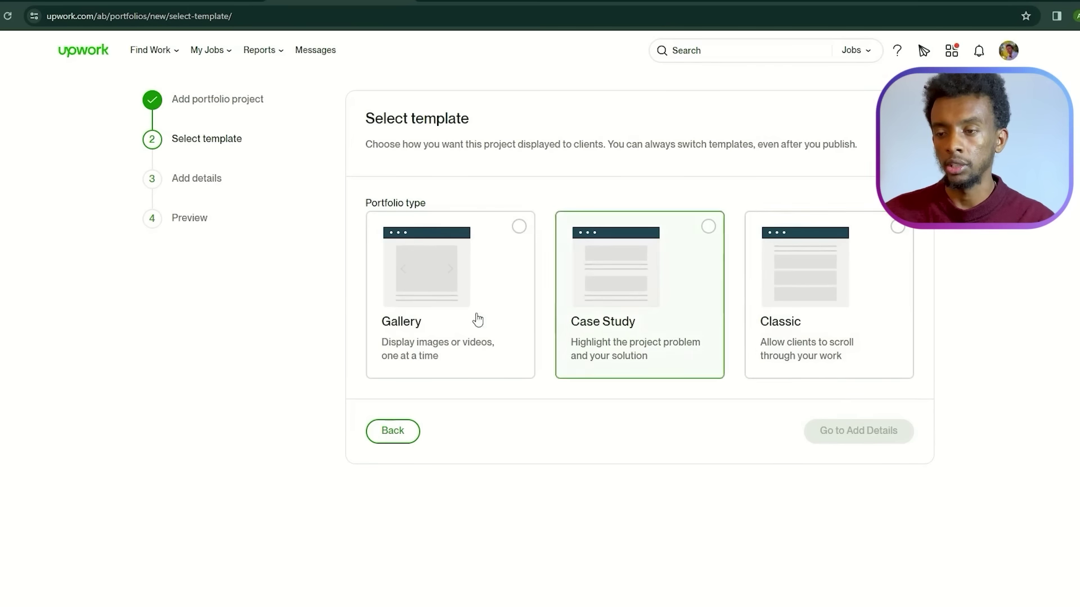
pyautogui.click(518, 226)
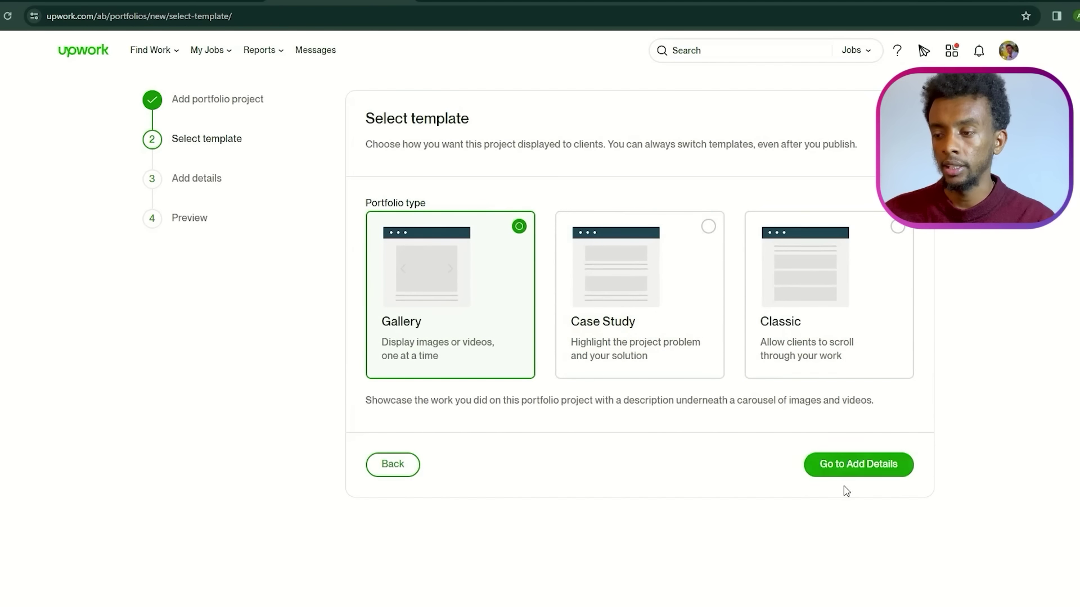
pyautogui.click(839, 469)
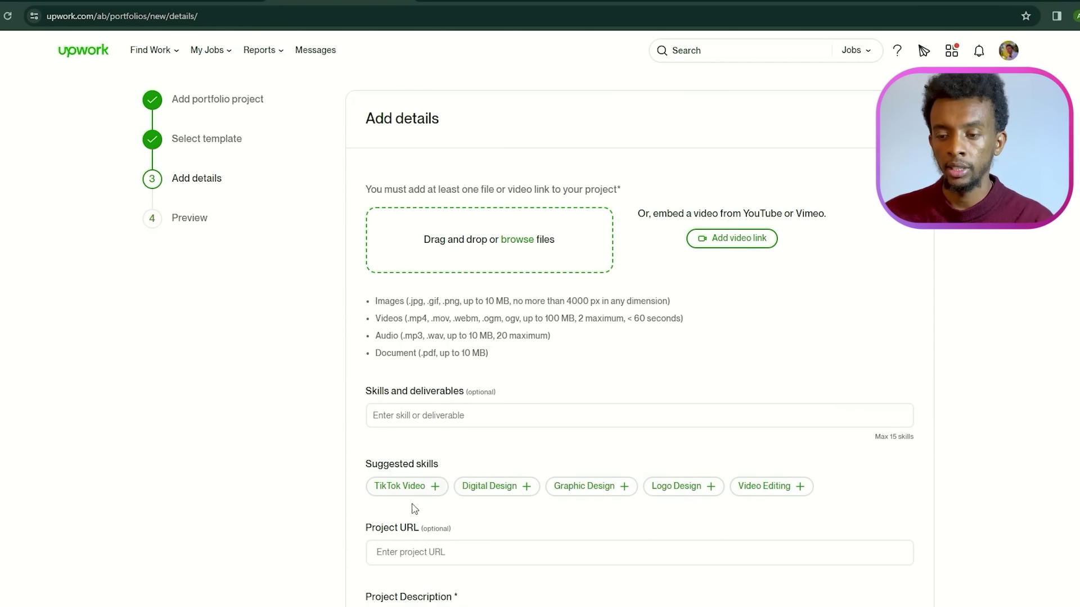
# - Drag LOGO_2.png from the abel folder into the logo project's upload box
pyautogui.moveTo(393, 606)
pyautogui.click(345, 568)
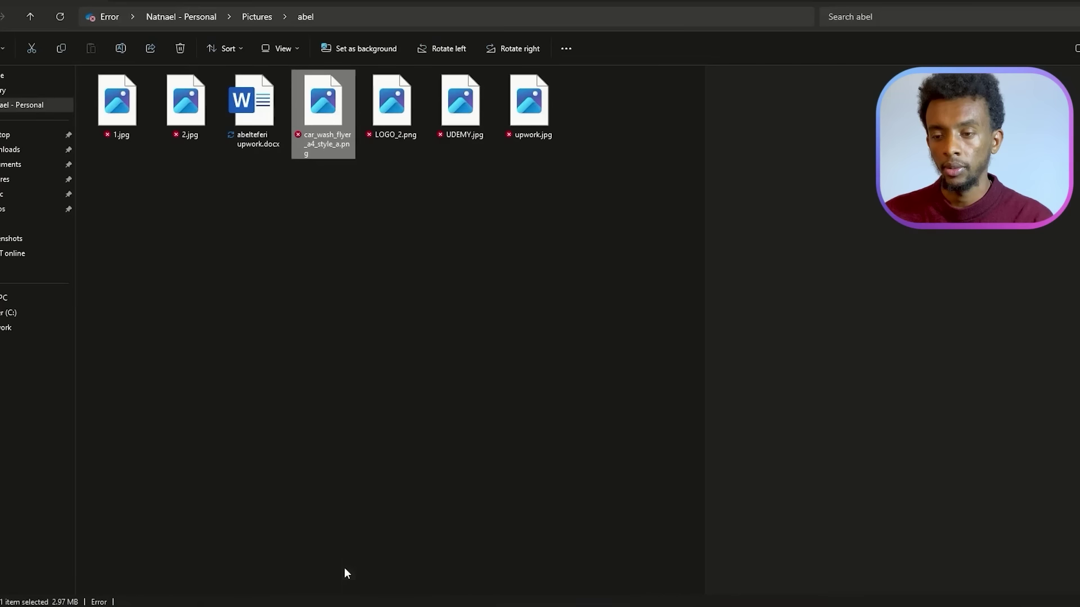
pyautogui.click(387, 110)
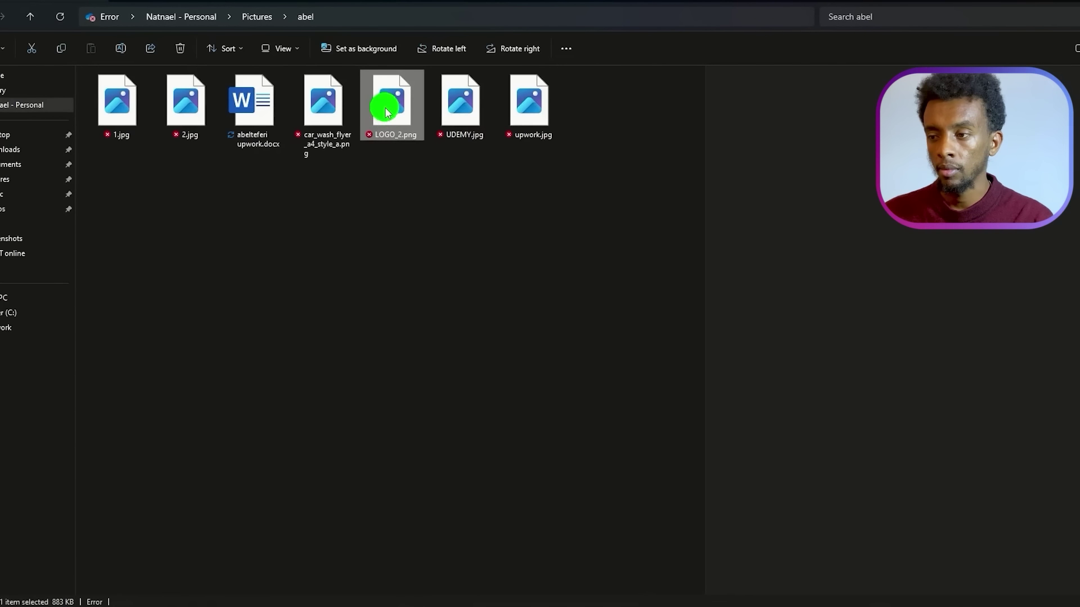
pyautogui.moveTo(389, 117); pyautogui.dragTo(481, 241)
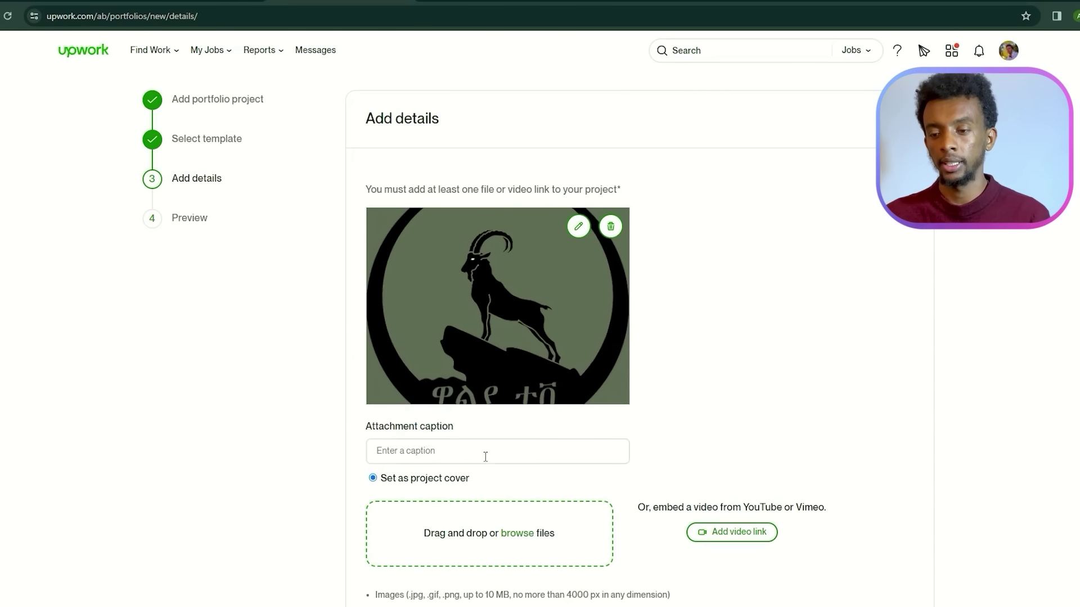
# - Caption the uploaded logo image 'Logo'
pyautogui.click(419, 457)
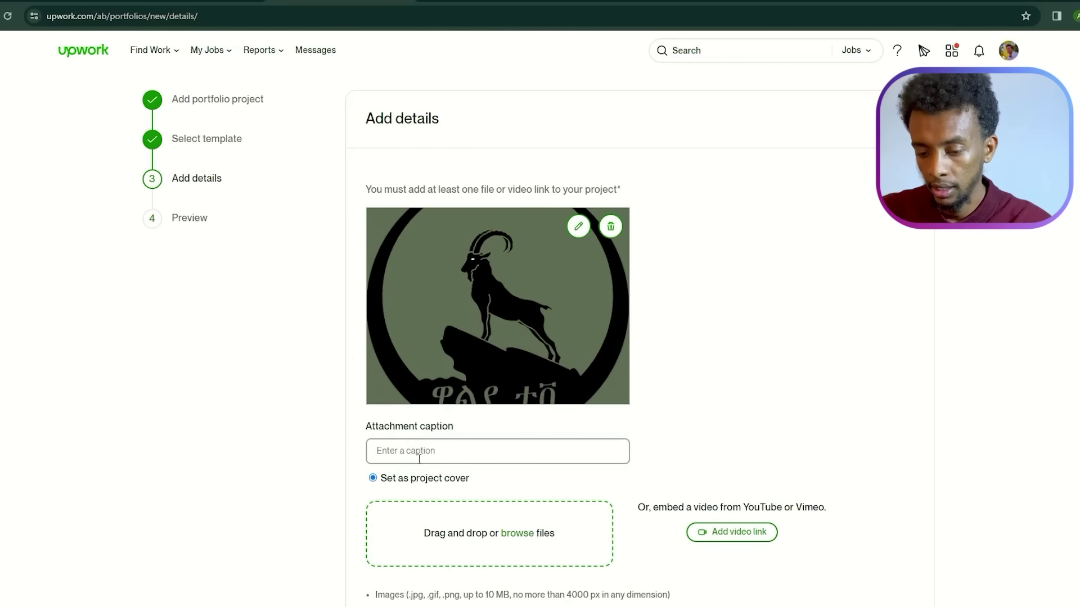
pyautogui.press('capslock')
pyautogui.write('L')
pyautogui.press('capslock')
pyautogui.write('ogo')
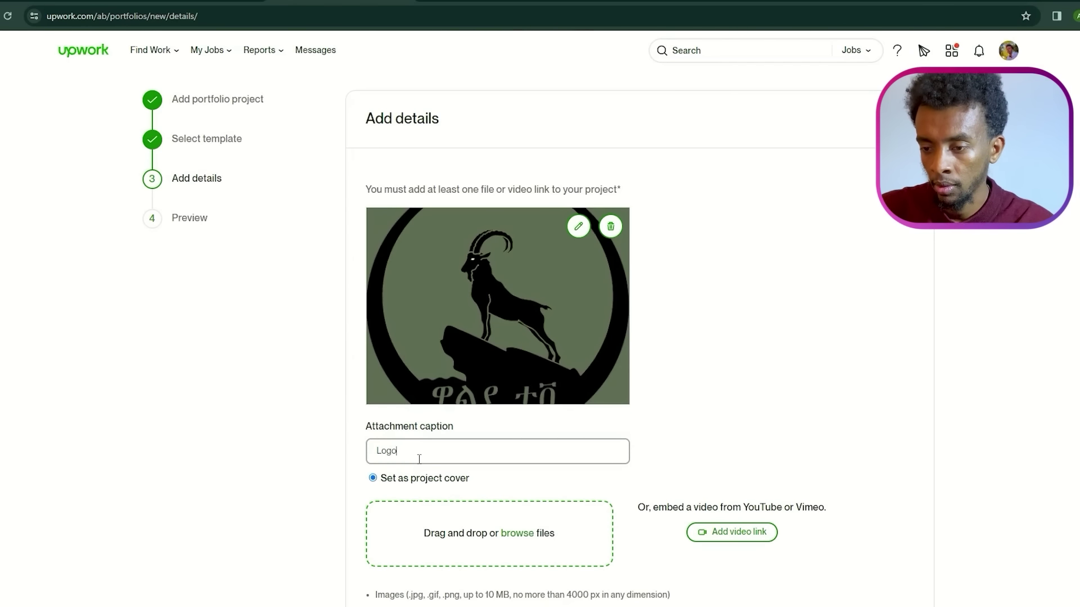
# - Add the Logo Design and Graphic Design skills to the project
pyautogui.scroll(-4, 456, 460)
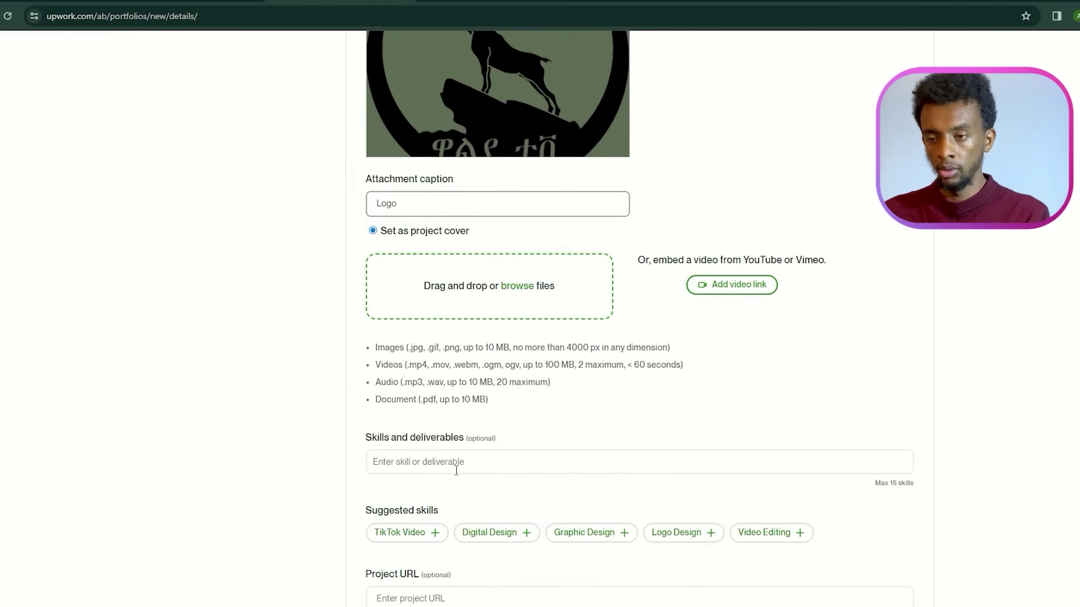
pyautogui.scroll(-3, 456, 470)
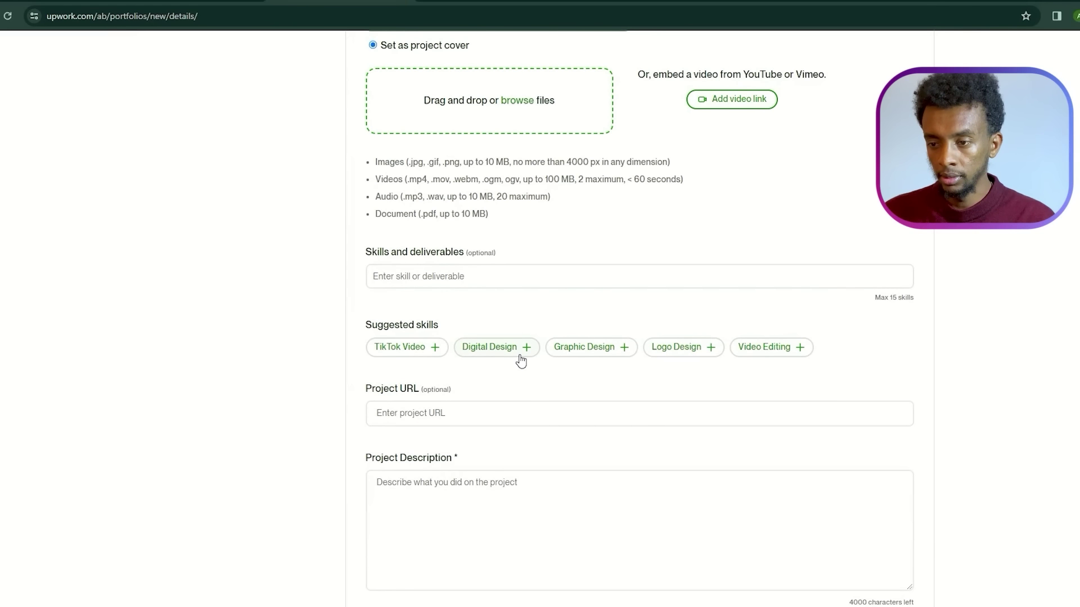
pyautogui.click(697, 349)
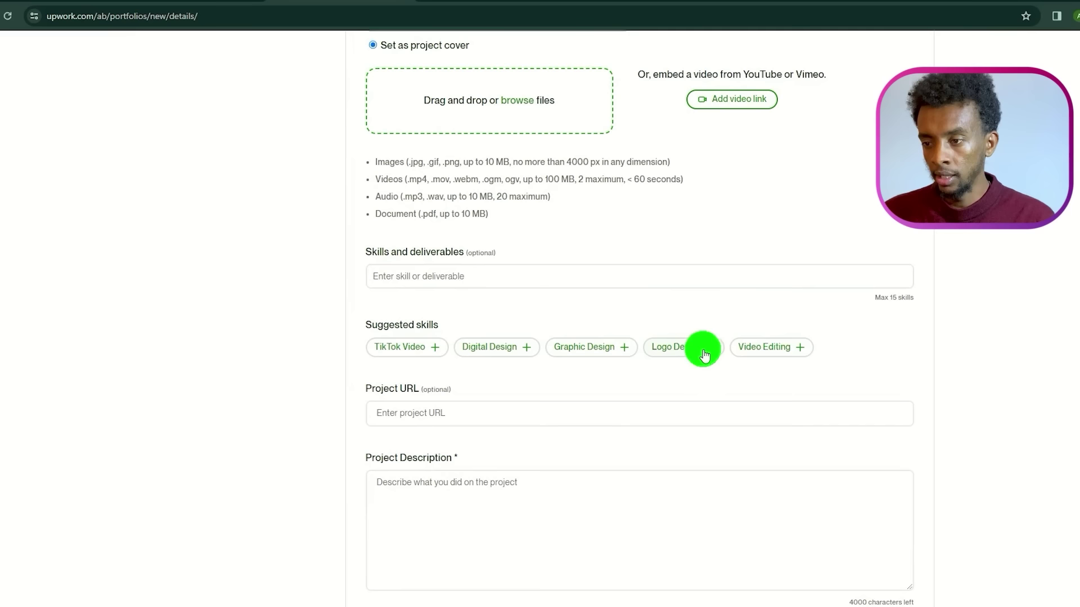
pyautogui.click(622, 349)
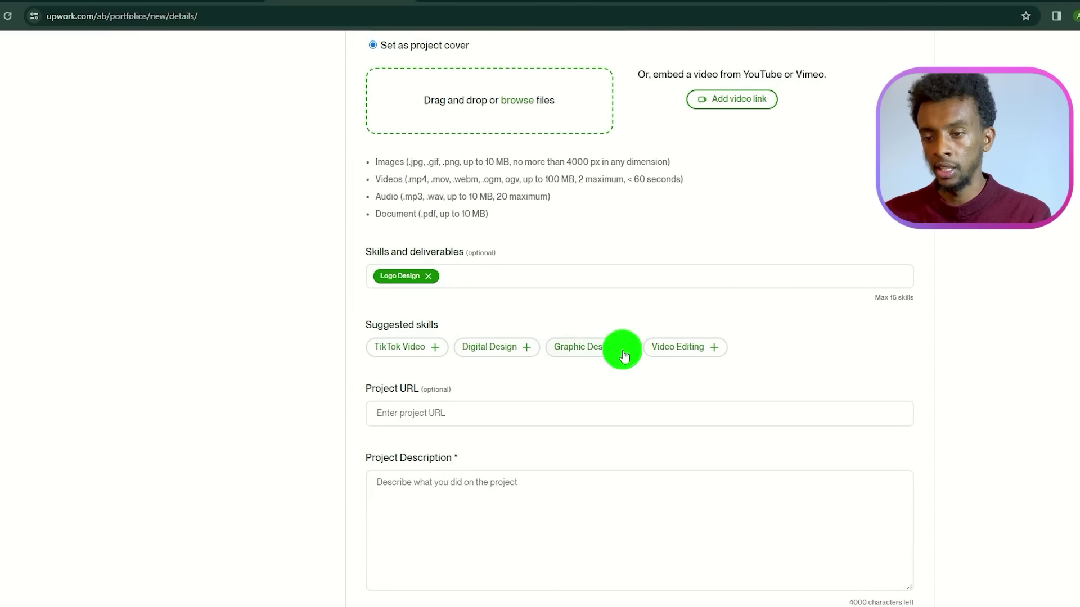
pyautogui.scroll(-4, 631, 395)
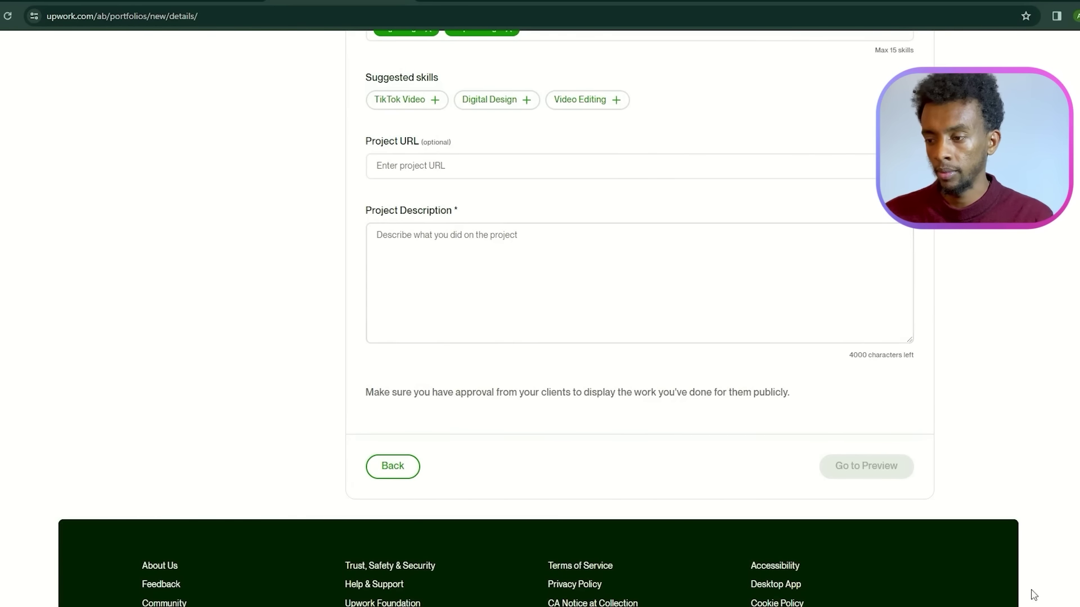
# - Copy the 'Graphics Design' heading from the Word résumé and return to the Upwork form
pyautogui.moveTo(1035, 596)
pyautogui.click(905, 557)
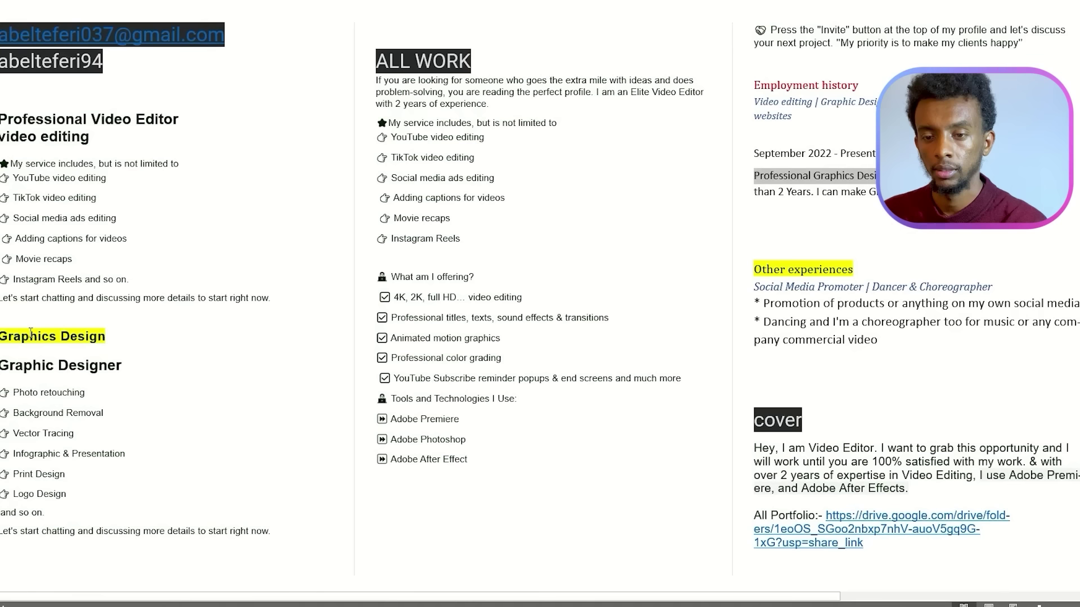
pyautogui.moveTo(4, 331); pyautogui.dragTo(102, 340)
pyautogui.hotkey('ctrl', 'c')
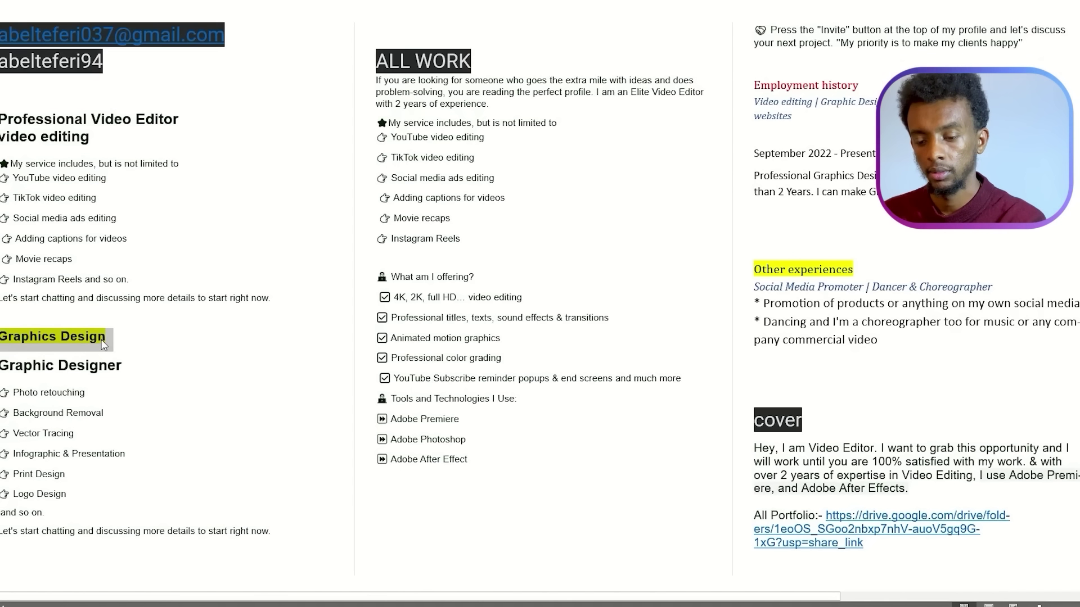
pyautogui.click(928, 585)
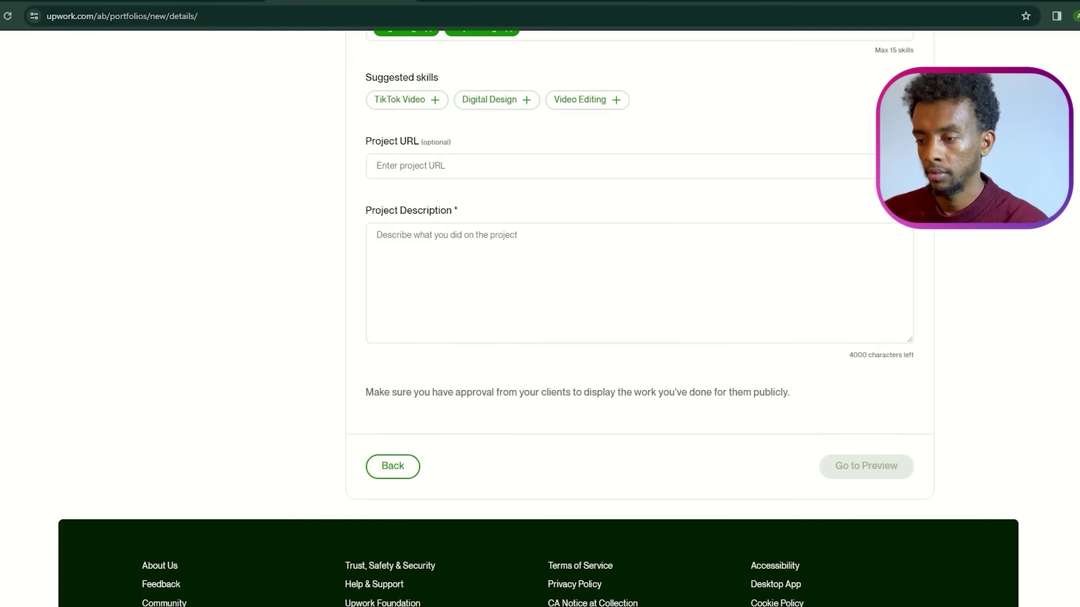
# - Paste 'Graphics Design' as the logo project's description
pyautogui.click(615, 257)
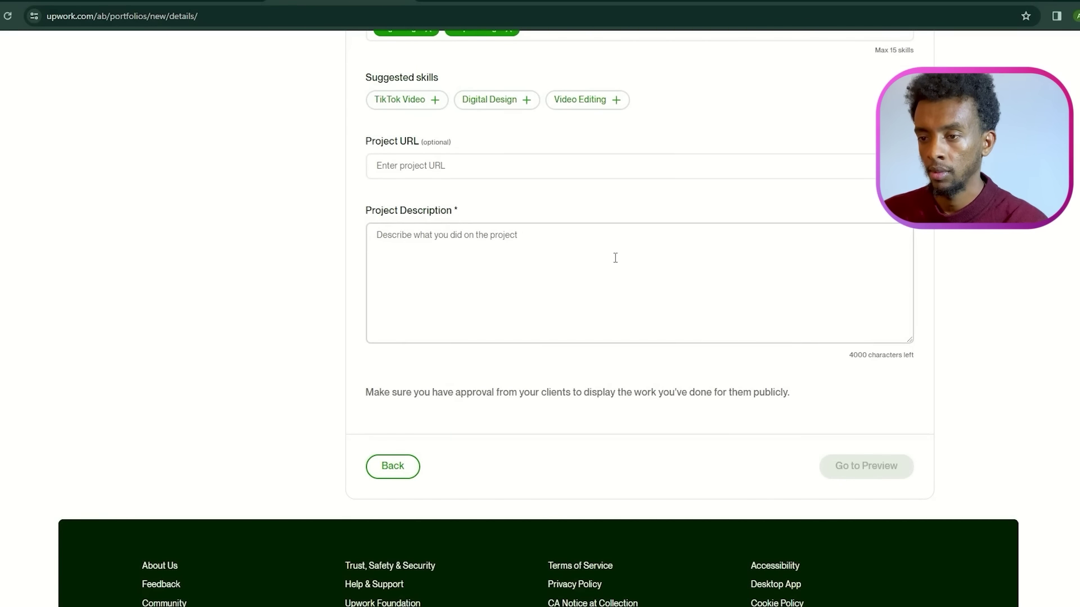
pyautogui.click(505, 234)
pyautogui.hotkey('ctrl', 'v')
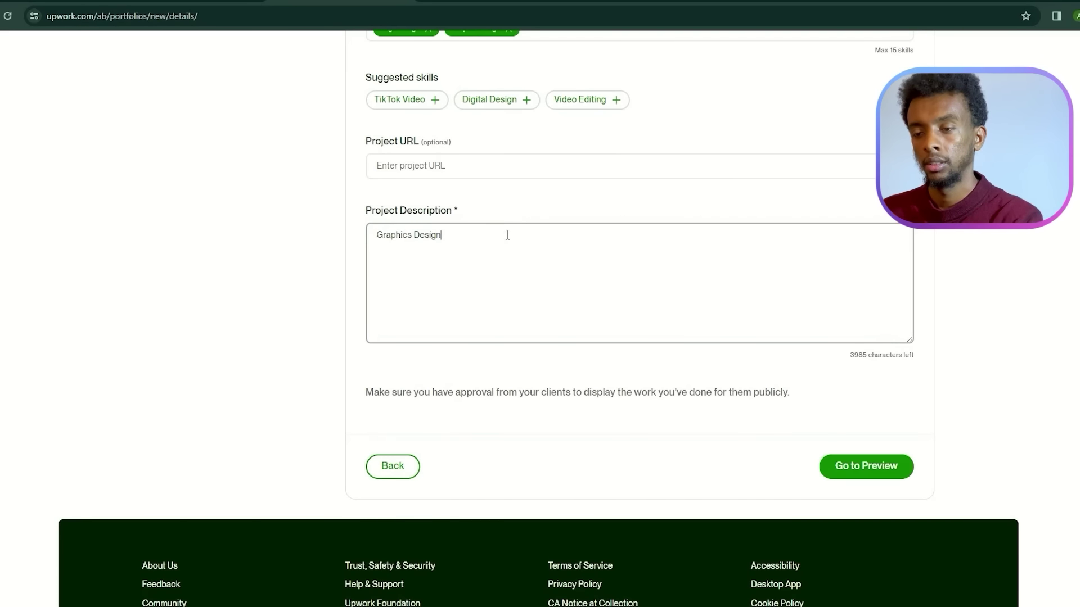
# - Preview the logo portfolio project and publish it
pyautogui.click(863, 473)
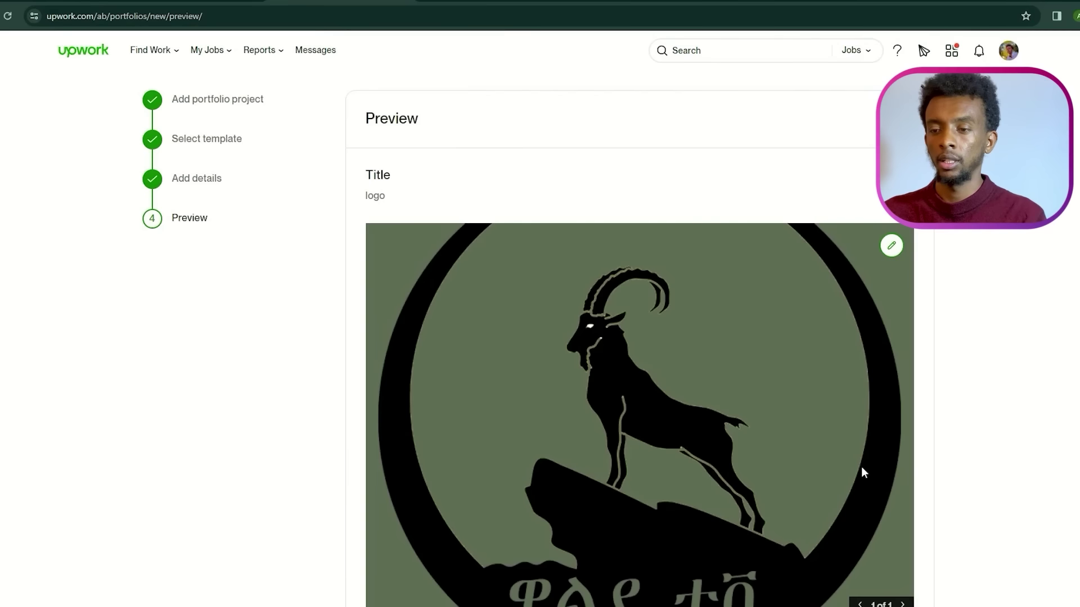
pyautogui.scroll(-2, 713, 409)
pyautogui.scroll(2, 712, 408)
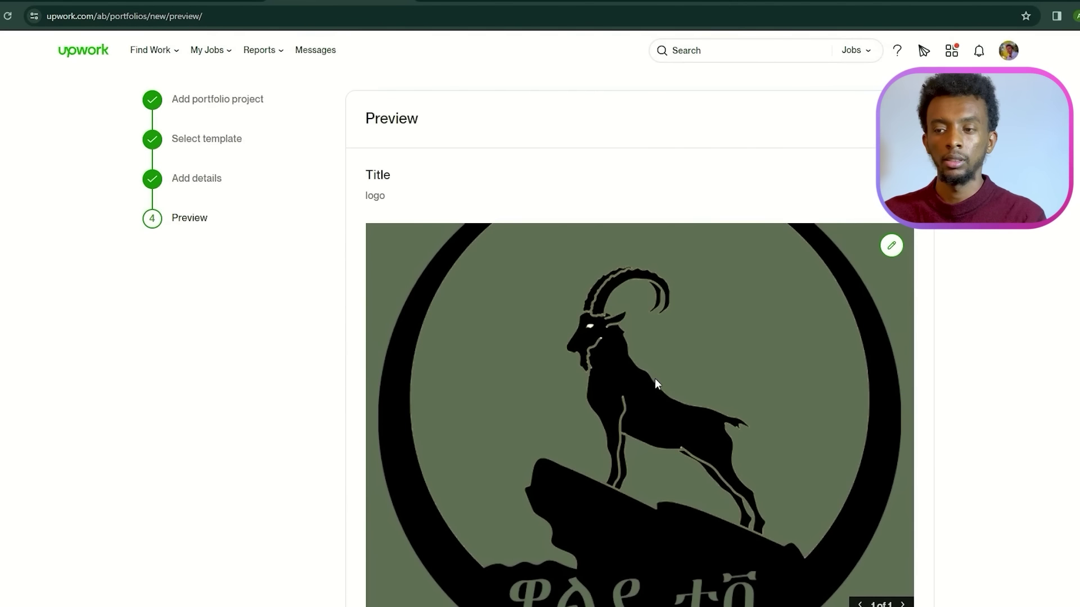
pyautogui.scroll(-10, 652, 377)
pyautogui.click(865, 352)
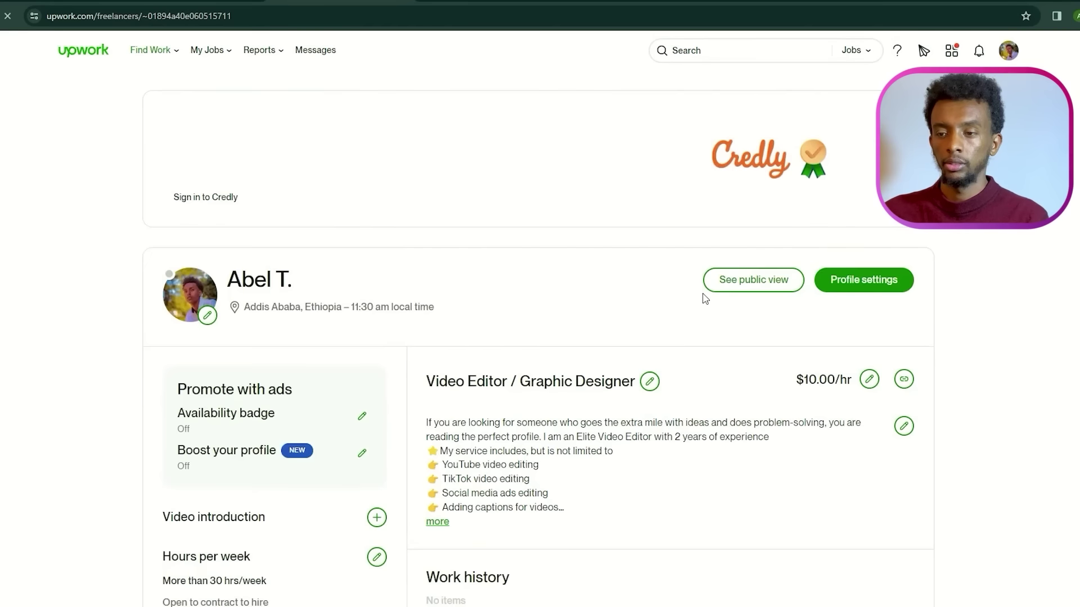
# - Check that Portfolio (2) now lists the logo project, then return to Find Work
pyautogui.scroll(-3, 705, 299)
pyautogui.scroll(-8, 705, 298)
pyautogui.scroll(4, 703, 299)
pyautogui.moveTo(518, 358)
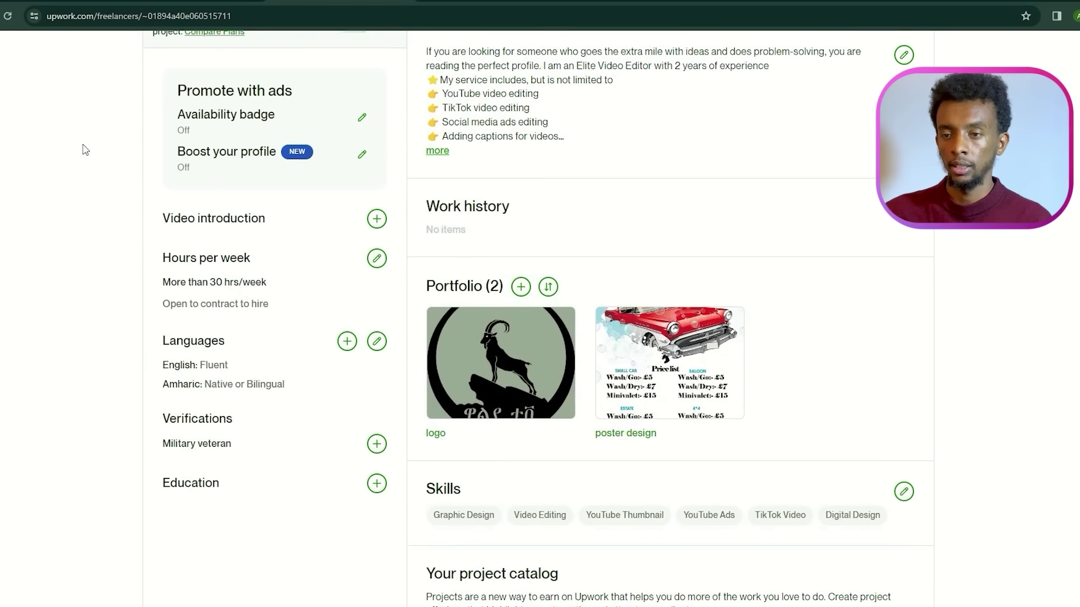
pyautogui.scroll(7, 185, 255)
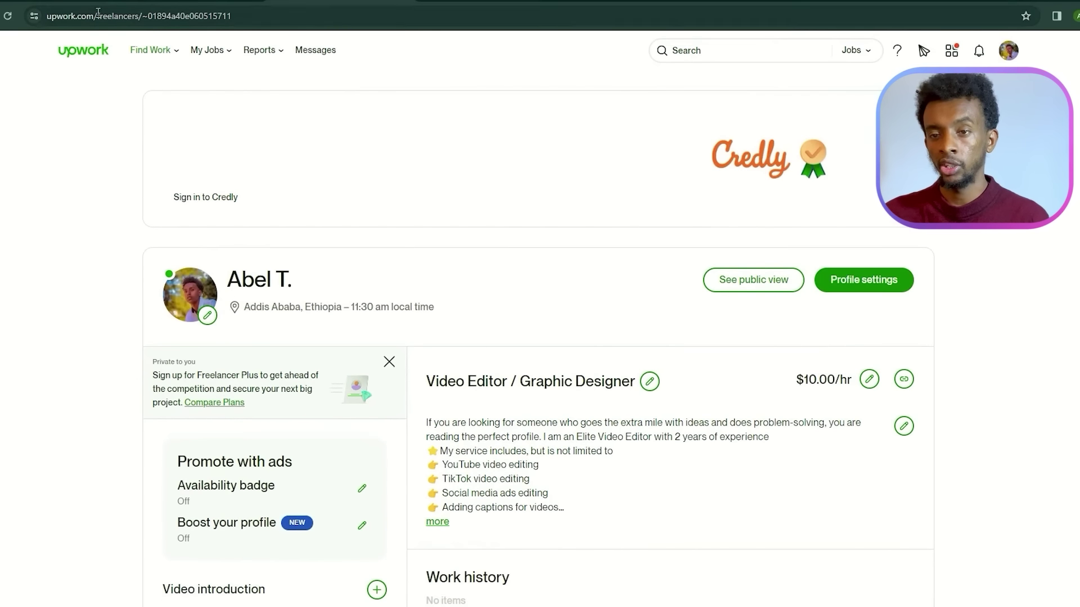
pyautogui.click(97, 52)
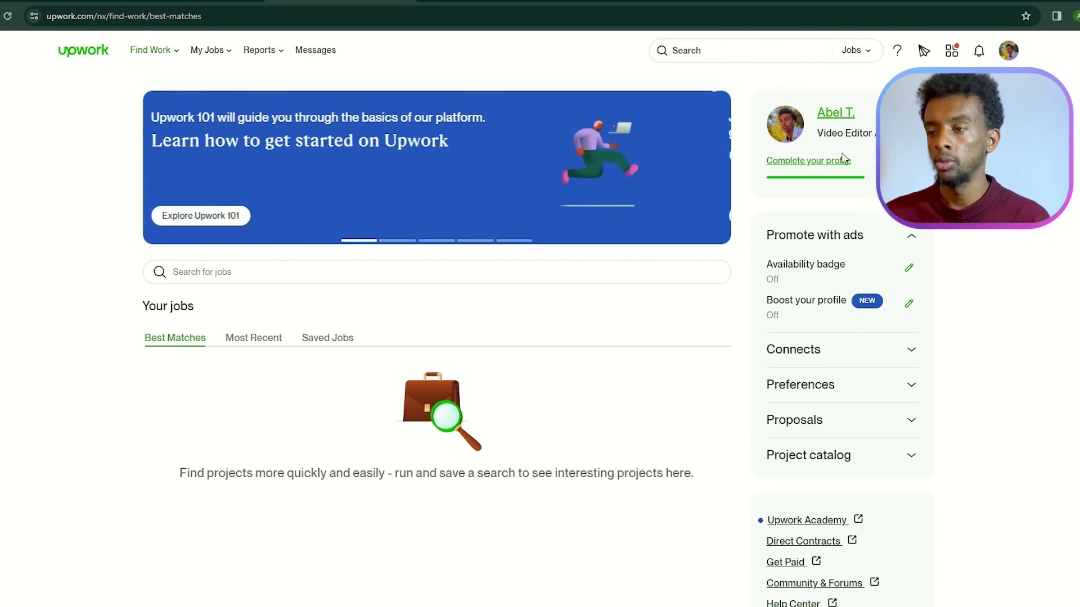
# - Open the Add certification dialog from the profile completion checklist's Certifications item
pyautogui.click(836, 163)
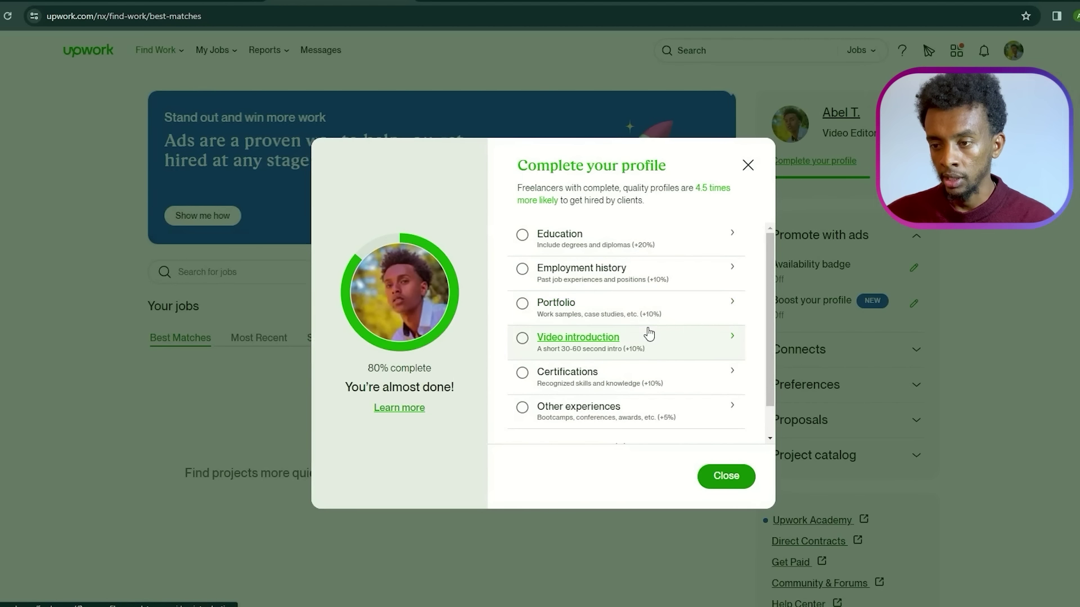
pyautogui.click(563, 375)
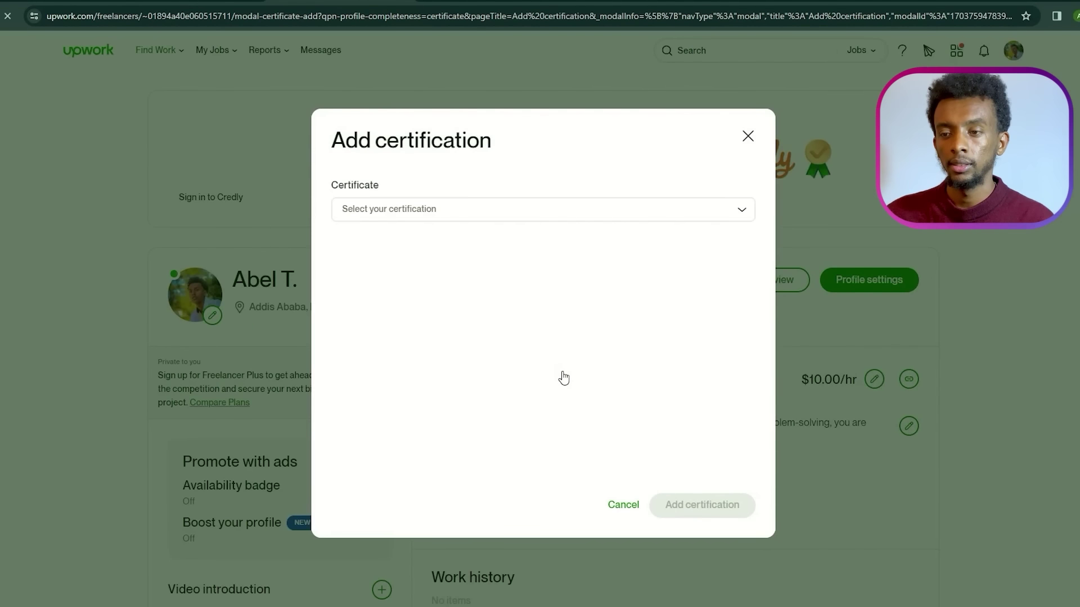
# - Browse the Certificate list and search it for 'ud', finding no Udemy certification
pyautogui.click(508, 209)
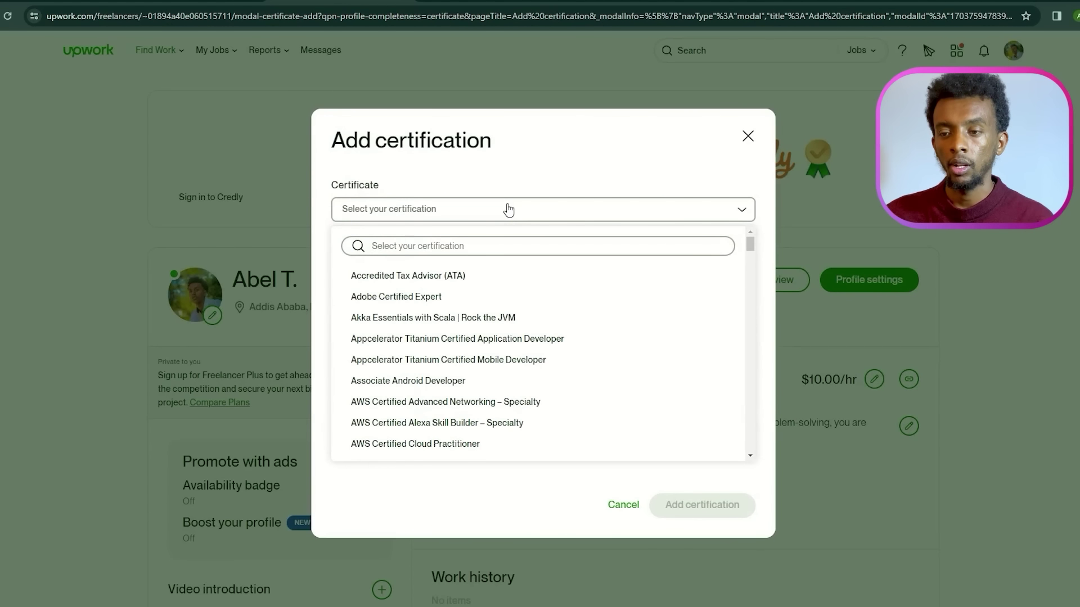
pyautogui.scroll(-20, 522, 280)
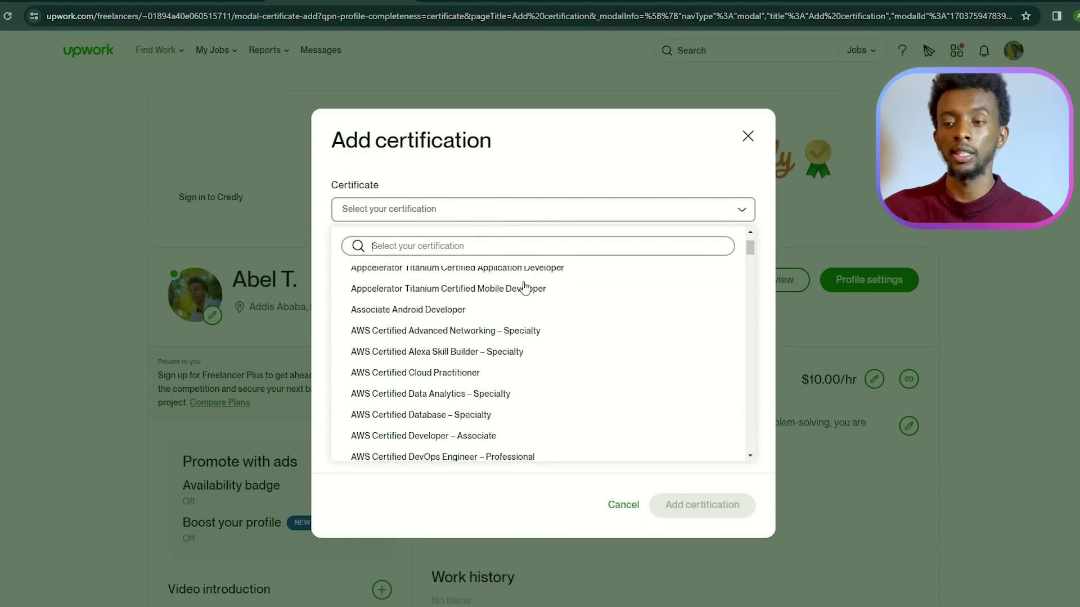
pyautogui.scroll(-15, 522, 280)
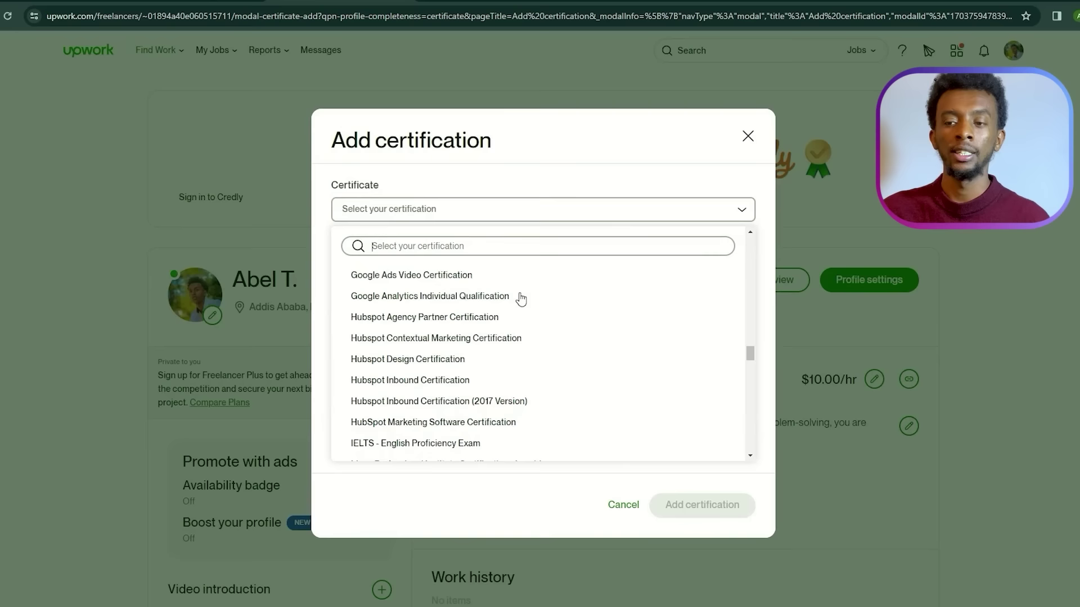
pyautogui.scroll(6, 515, 304)
pyautogui.scroll(20, 515, 308)
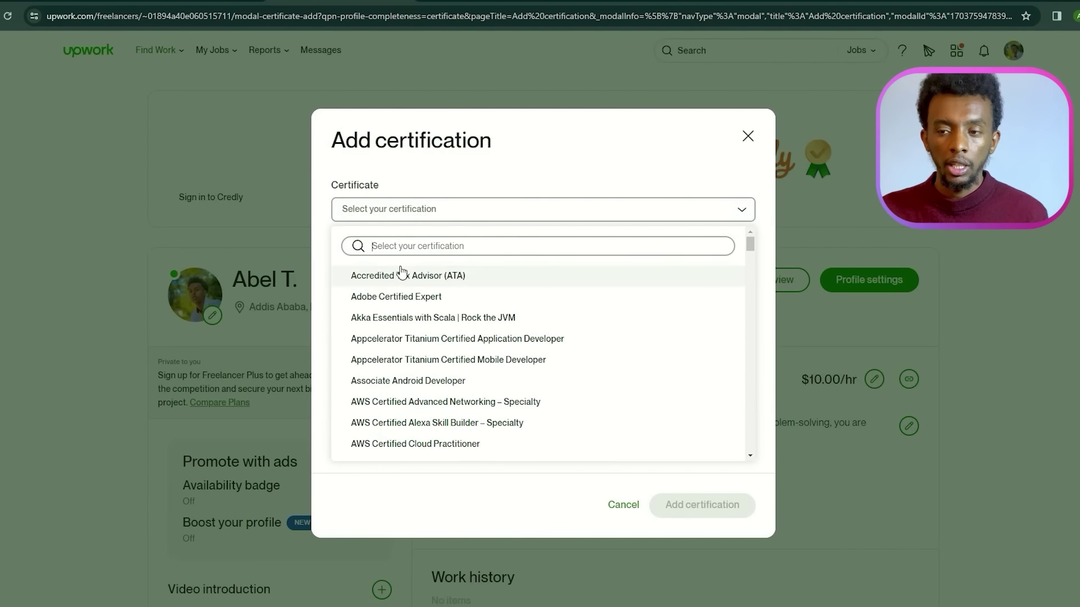
pyautogui.scroll(-10, 396, 309)
pyautogui.scroll(10, 395, 310)
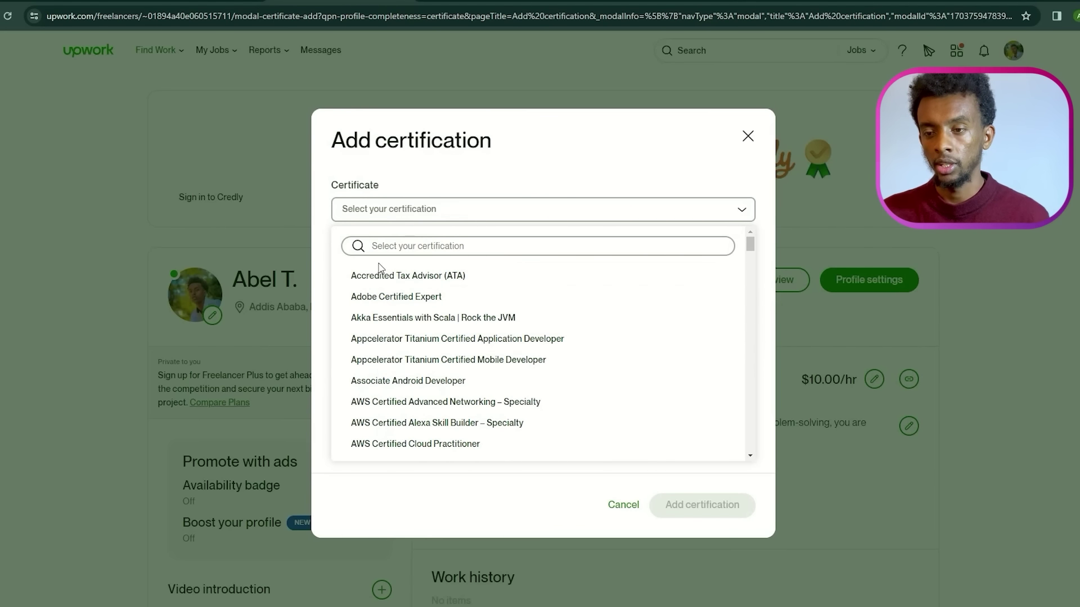
pyautogui.write('u')
pyautogui.write('d')
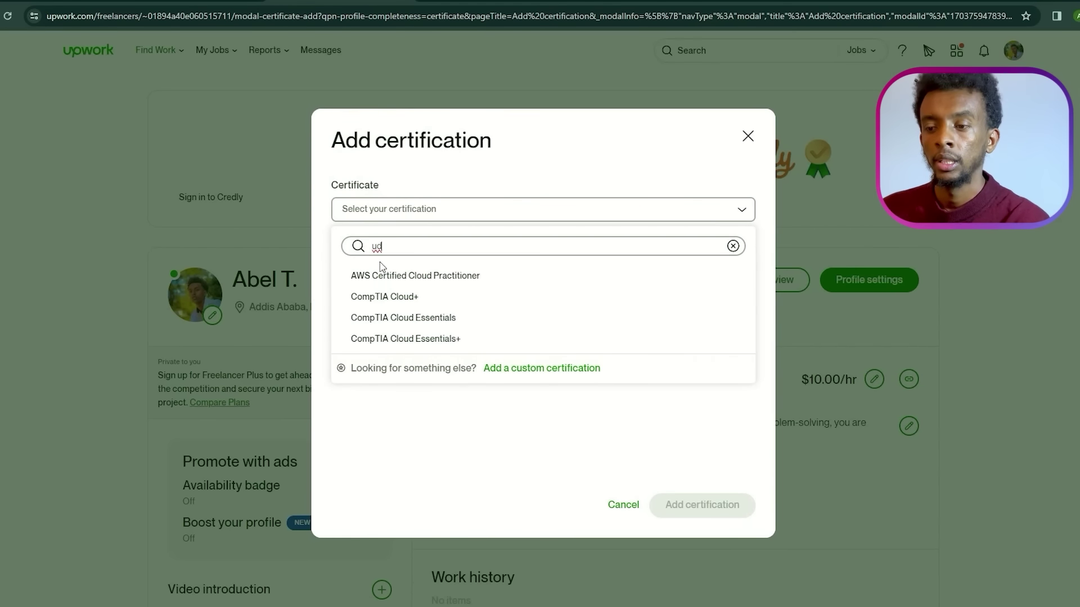
pyautogui.press('BackSpace')
pyautogui.press('BackSpace')
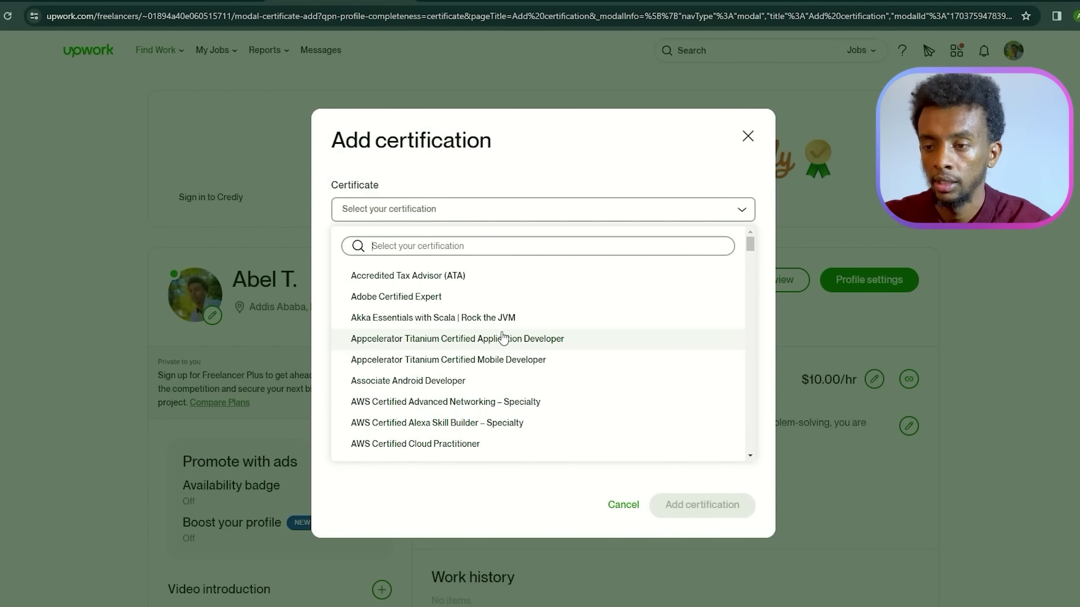
pyautogui.write('ud')
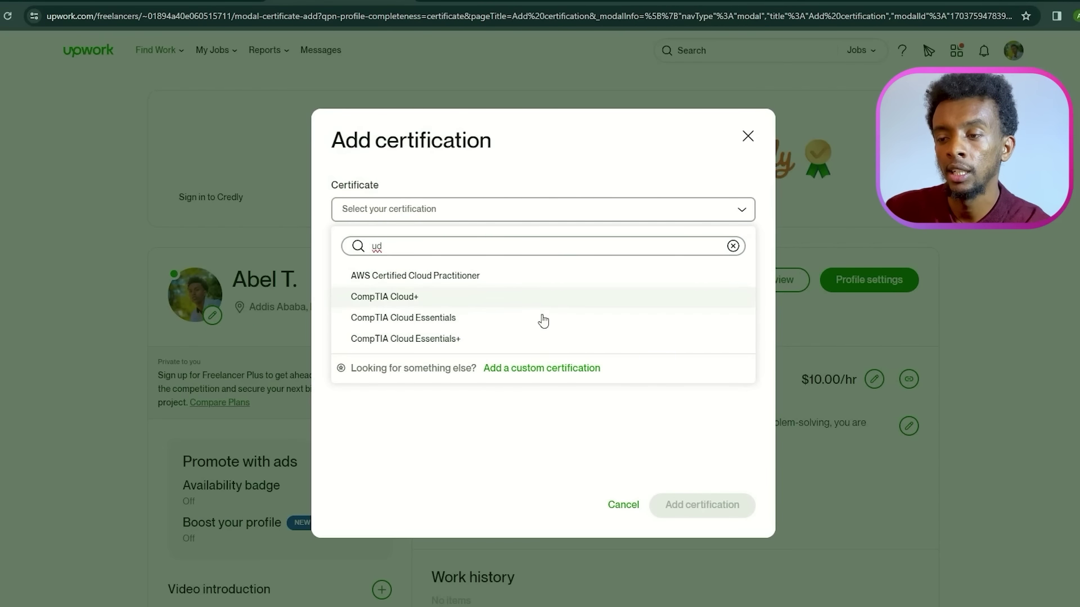
# - Open the empty 'Add a custom certification' form instead
pyautogui.click(512, 374)
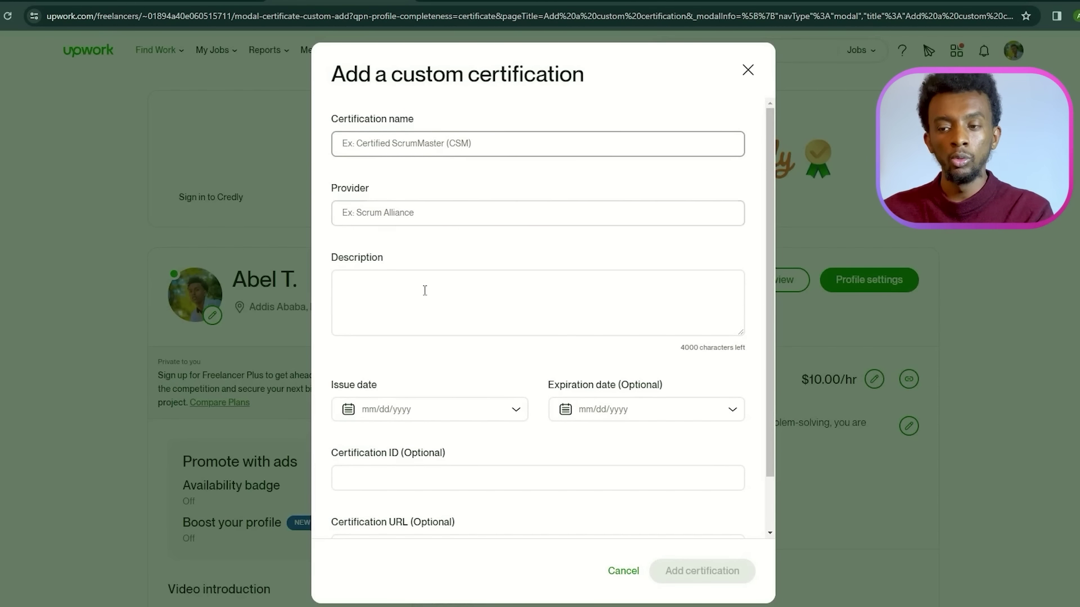
pyautogui.scroll(-1, 439, 345)
pyautogui.scroll(1, 439, 345)
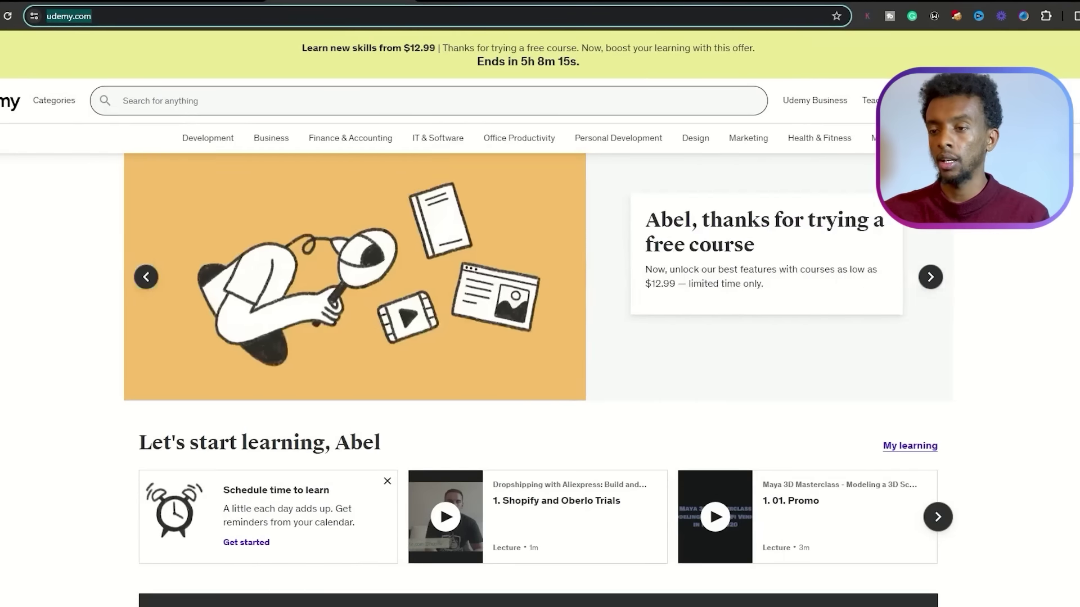
# - Search Google for 'udemy' in a new Chrome tab
pyautogui.hotkey('ctrl', 't')
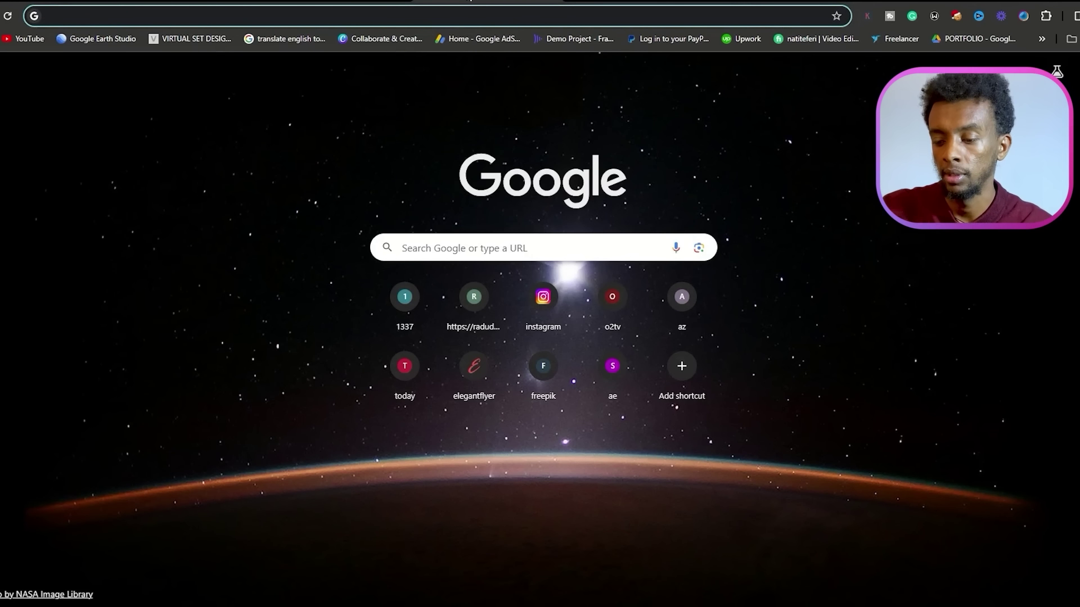
pyautogui.write('u')
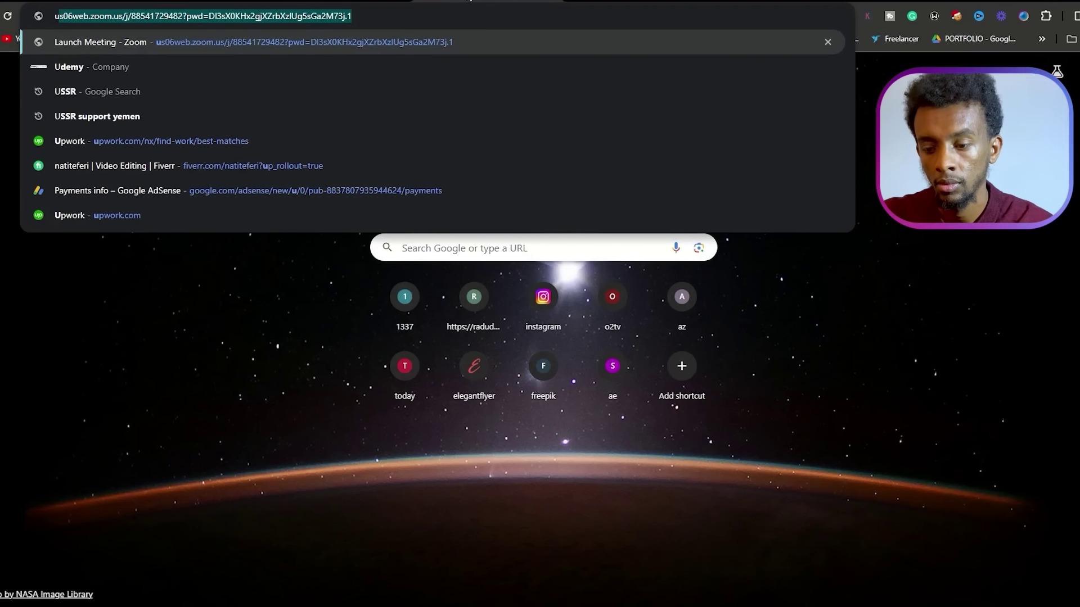
pyautogui.write('de')
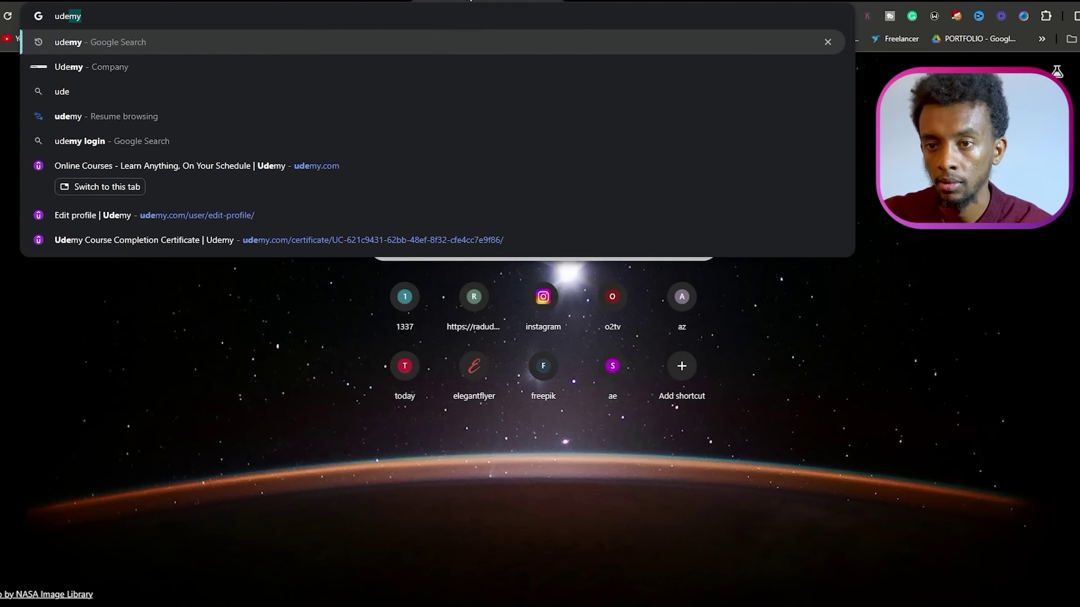
pyautogui.write('my')
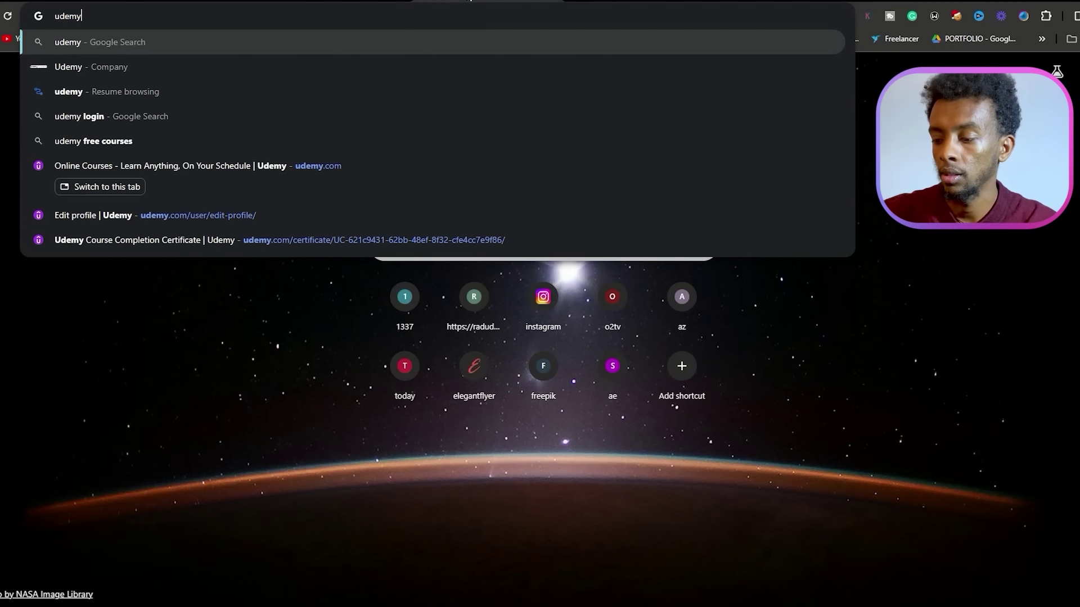
pyautogui.press('Return')
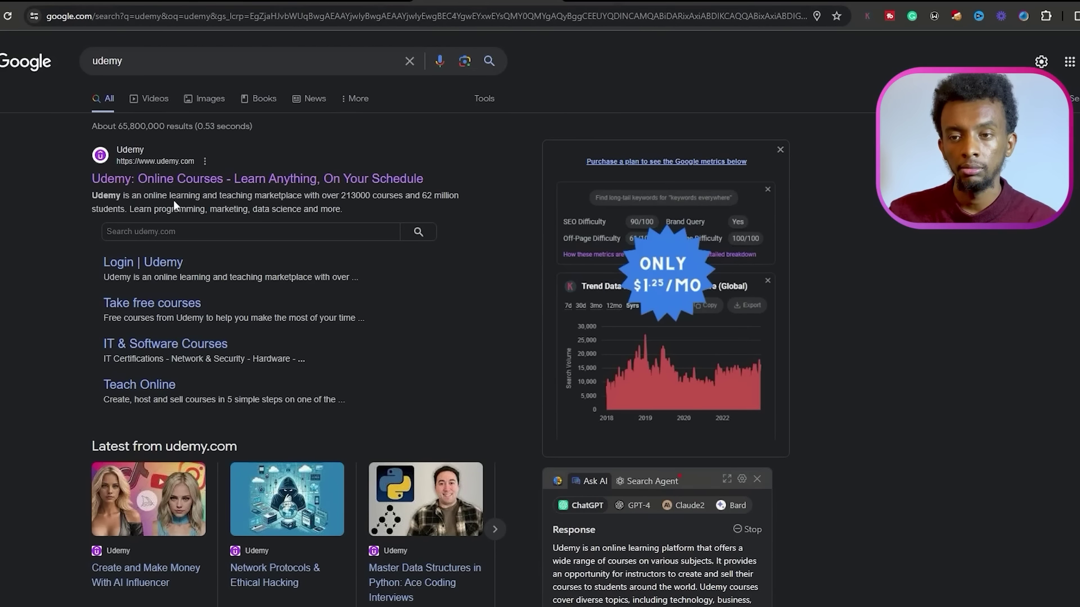
# - Open Udemy from the results and scroll through the home page's recommended courses
pyautogui.click(187, 178)
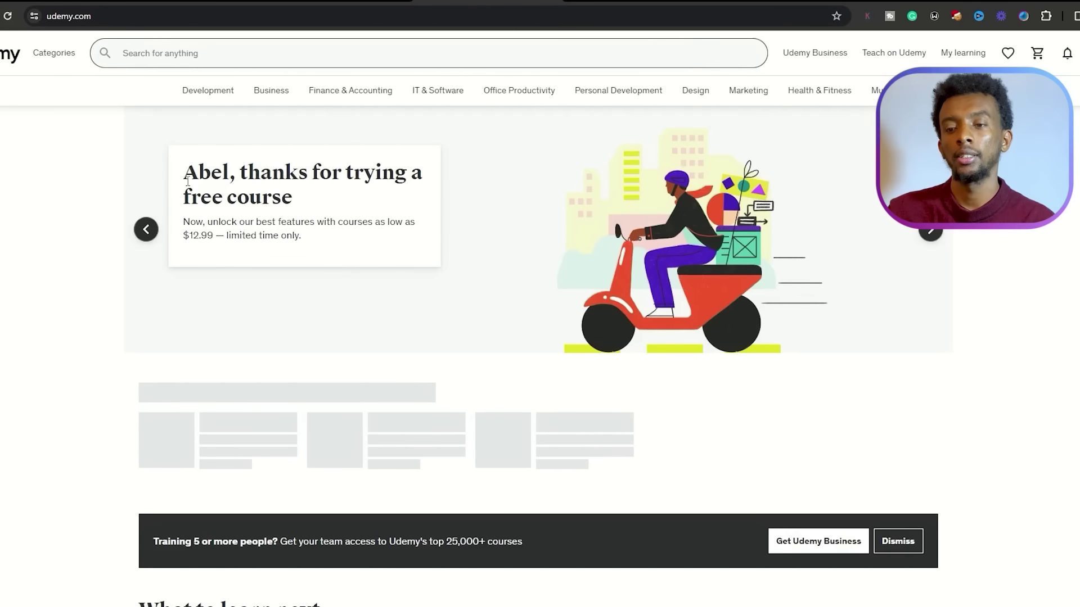
pyautogui.scroll(-10, 156, 236)
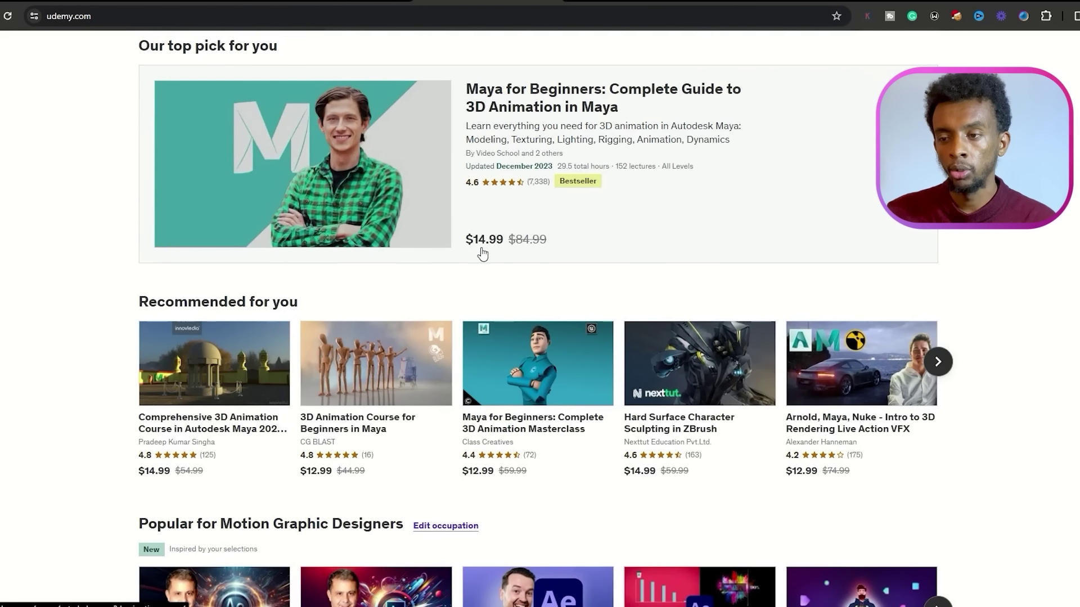
pyautogui.scroll(-3, 478, 251)
pyautogui.moveTo(189, 262)
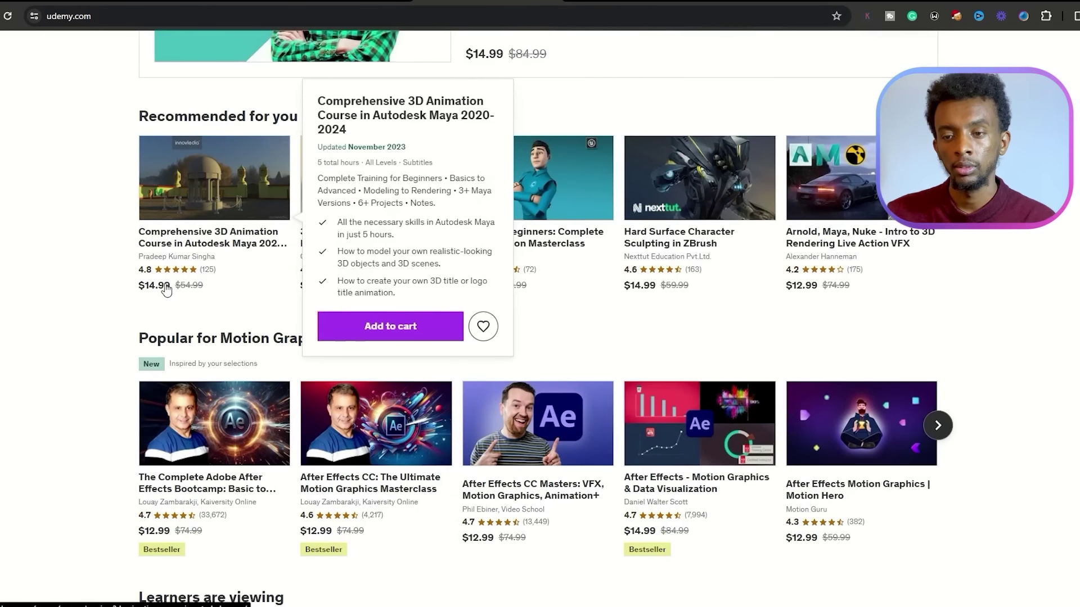
pyautogui.moveTo(860, 307)
pyautogui.scroll(-4, 860, 307)
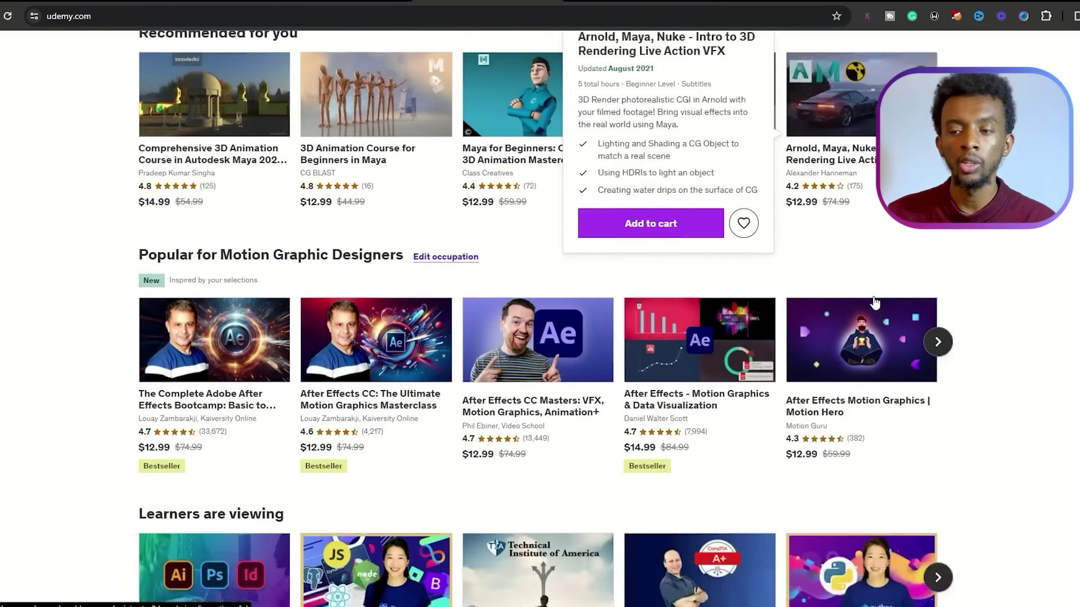
pyautogui.moveTo(812, 290)
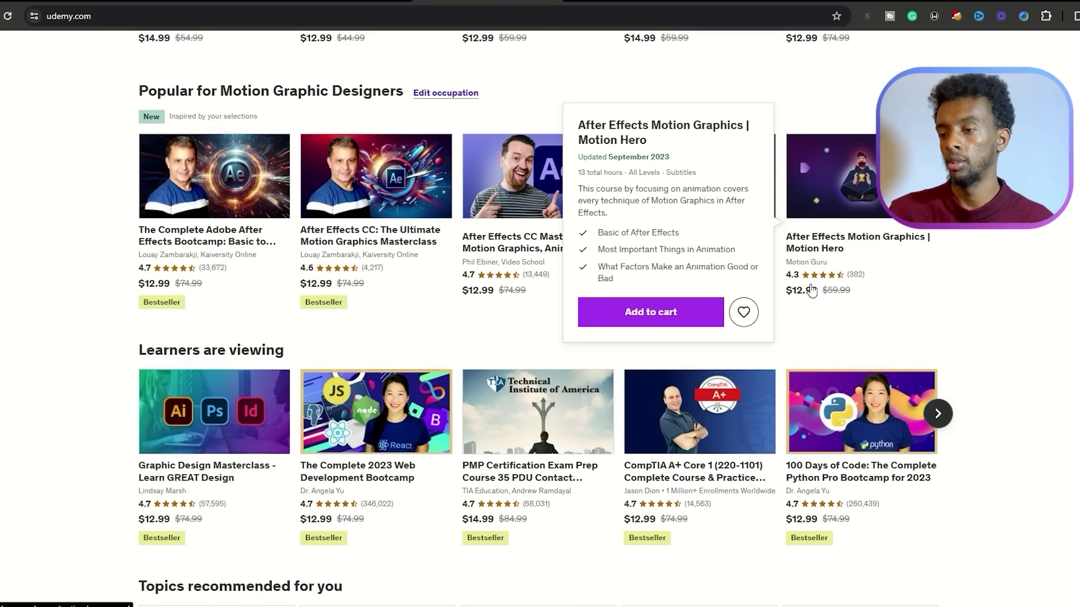
pyautogui.scroll(10, 804, 281)
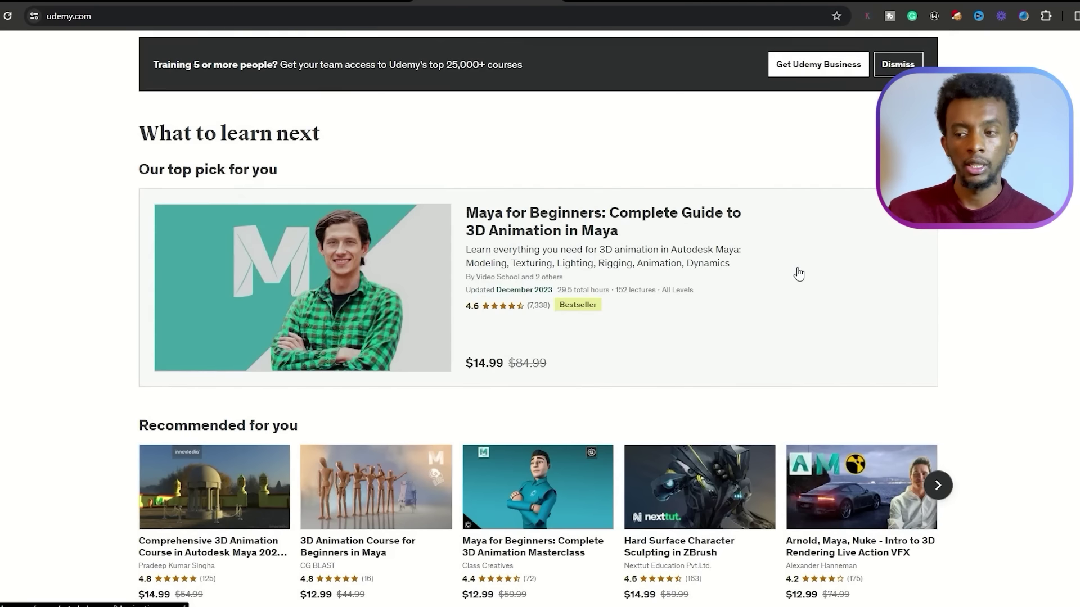
pyautogui.scroll(10, 798, 275)
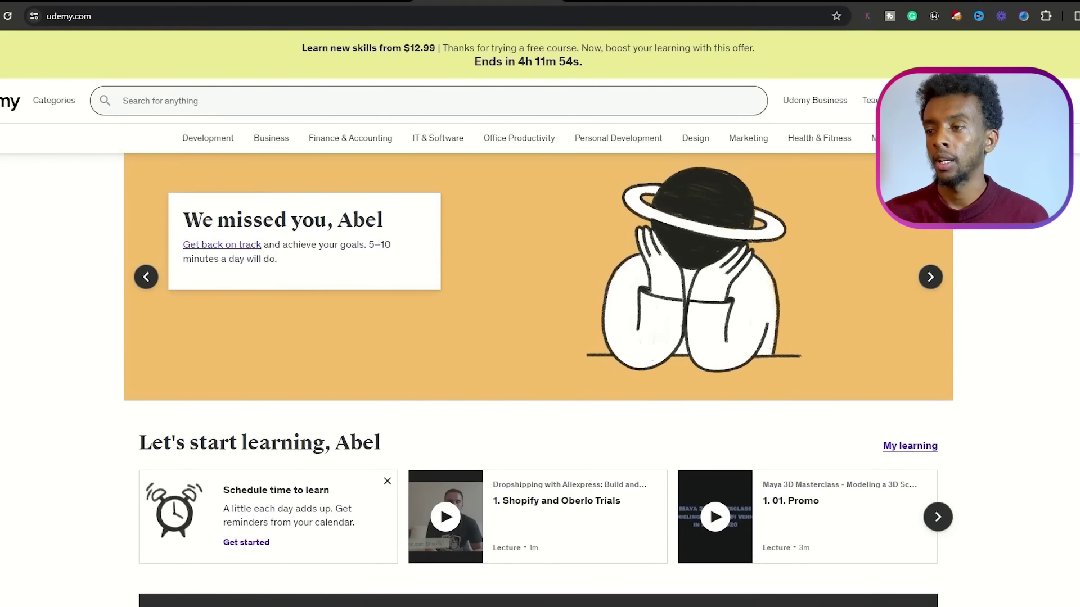
pyautogui.moveTo(950, 100)
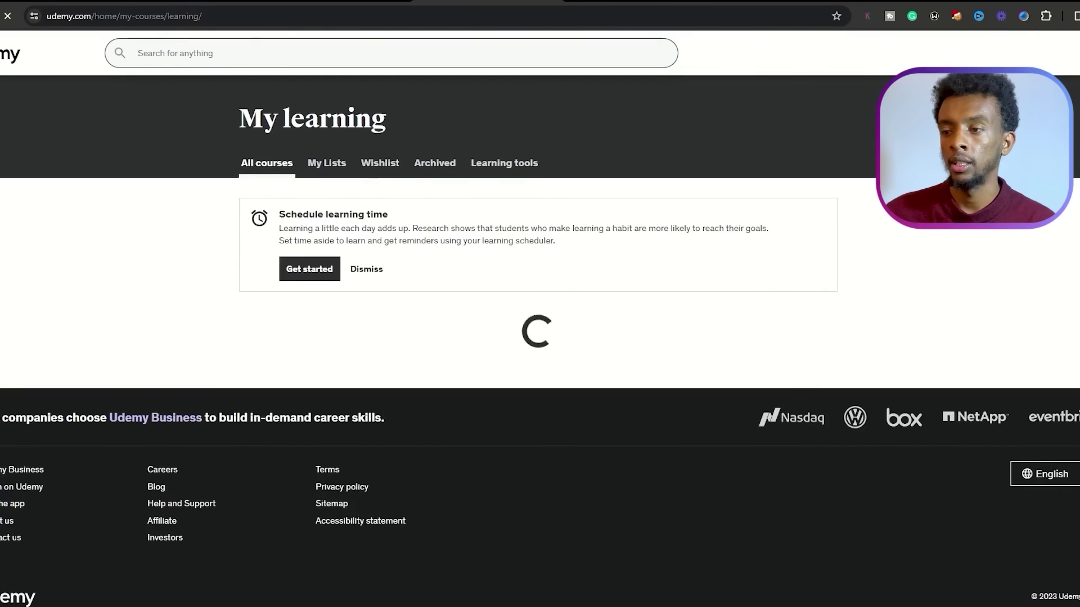
# - Look over the six enrolled courses on Udemy's My learning page
pyautogui.scroll(-1, 920, 252)
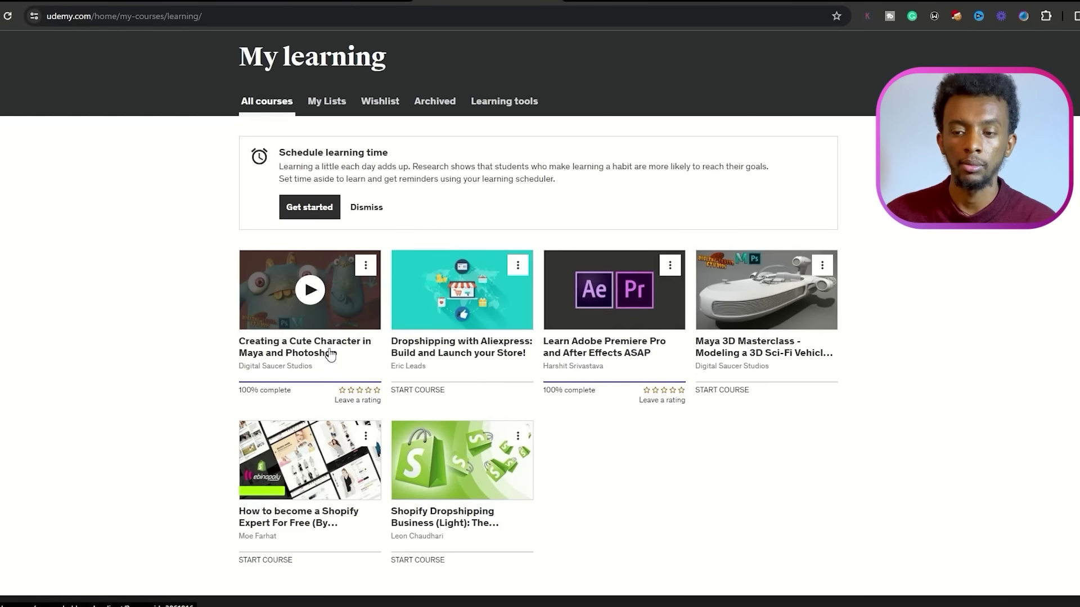
# - Open the 'Creating a Cute Character in Maya and Photoshop' course and its completion certificate
pyautogui.click(317, 312)
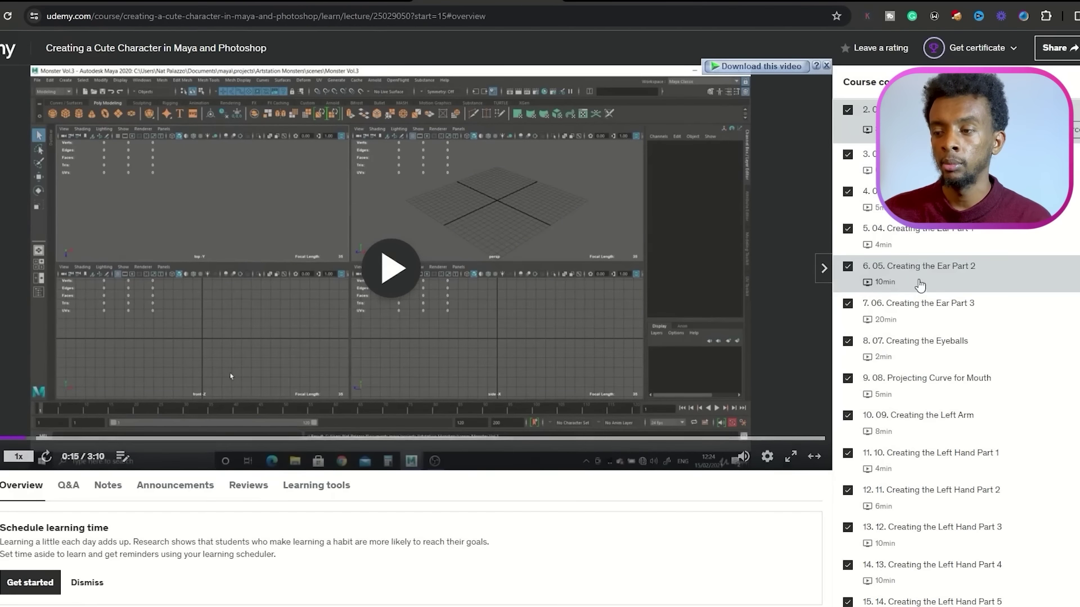
pyautogui.scroll(-5, 473, 343)
pyautogui.scroll(5, 619, 340)
pyautogui.scroll(-20, 993, 265)
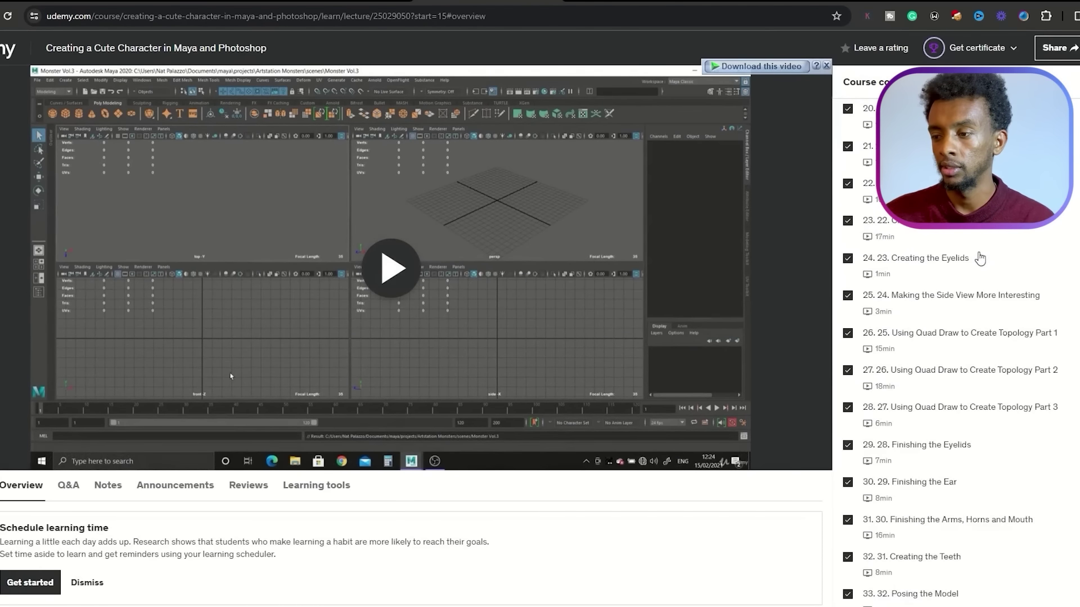
pyautogui.scroll(-2, 977, 372)
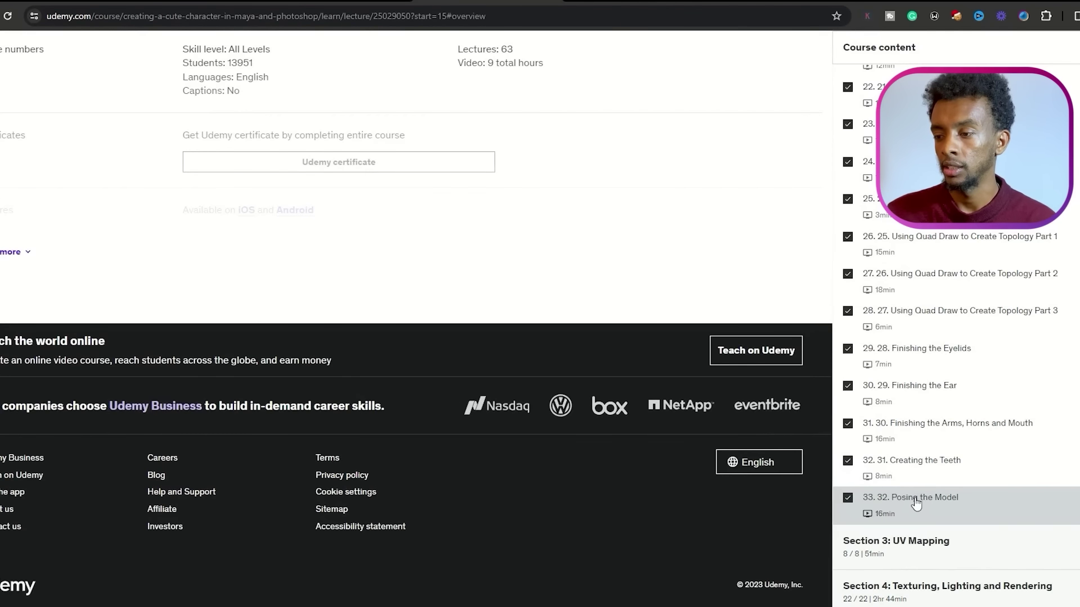
pyautogui.scroll(20, 950, 507)
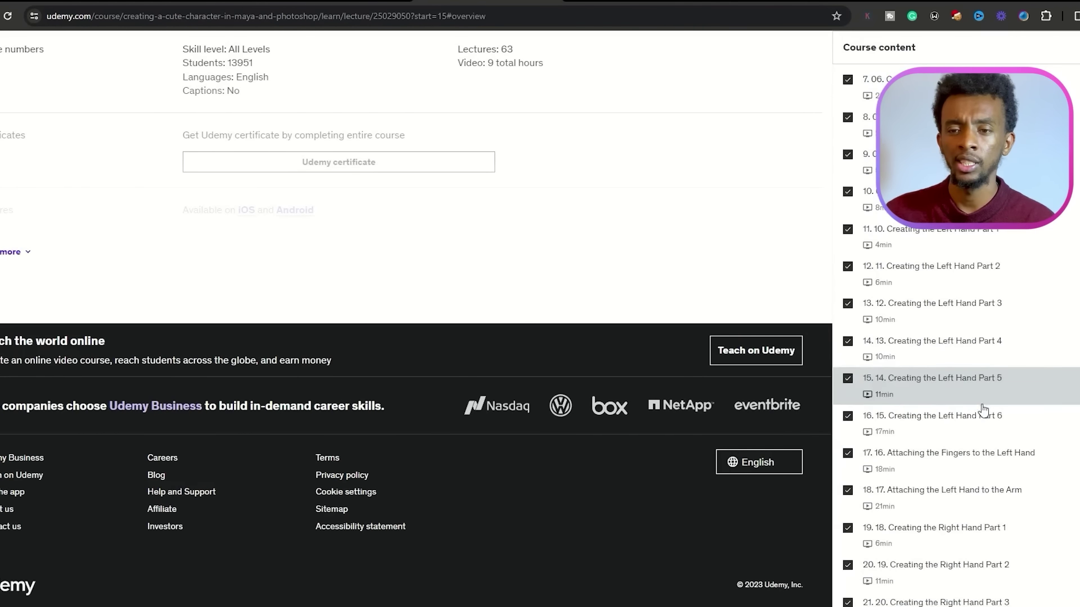
pyautogui.scroll(6, 707, 262)
pyautogui.scroll(6, 707, 263)
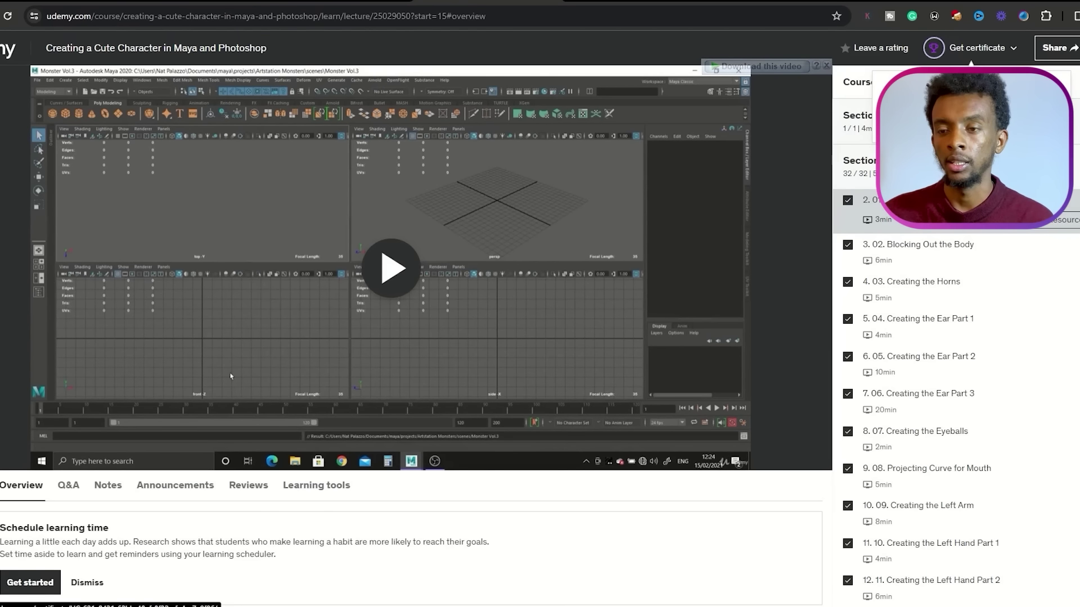
pyautogui.click(956, 129)
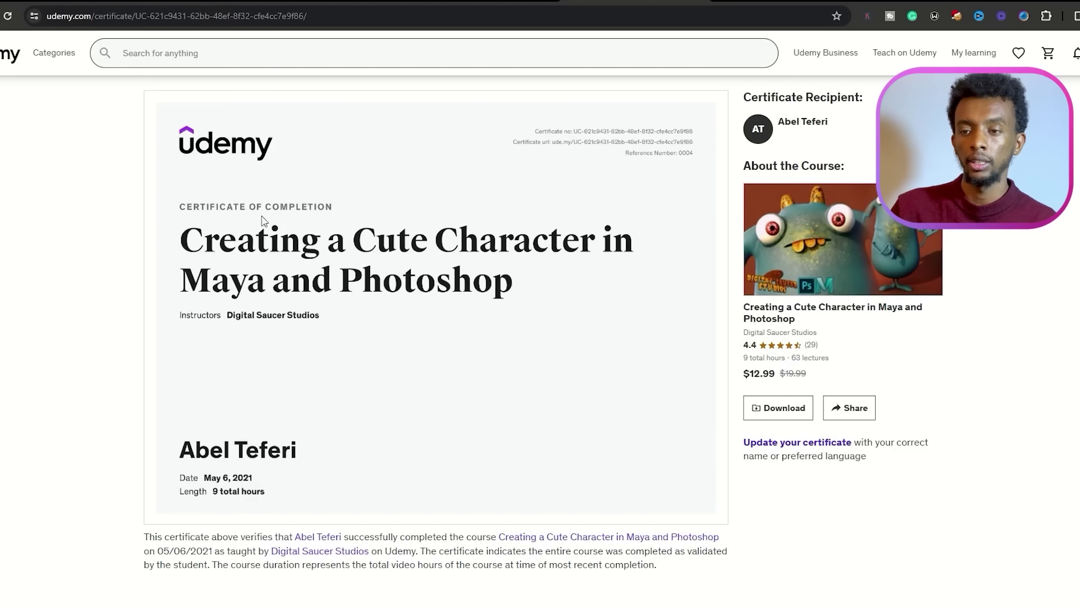
# - Download the certificate as a .jpg and save the image to disk
pyautogui.click(774, 405)
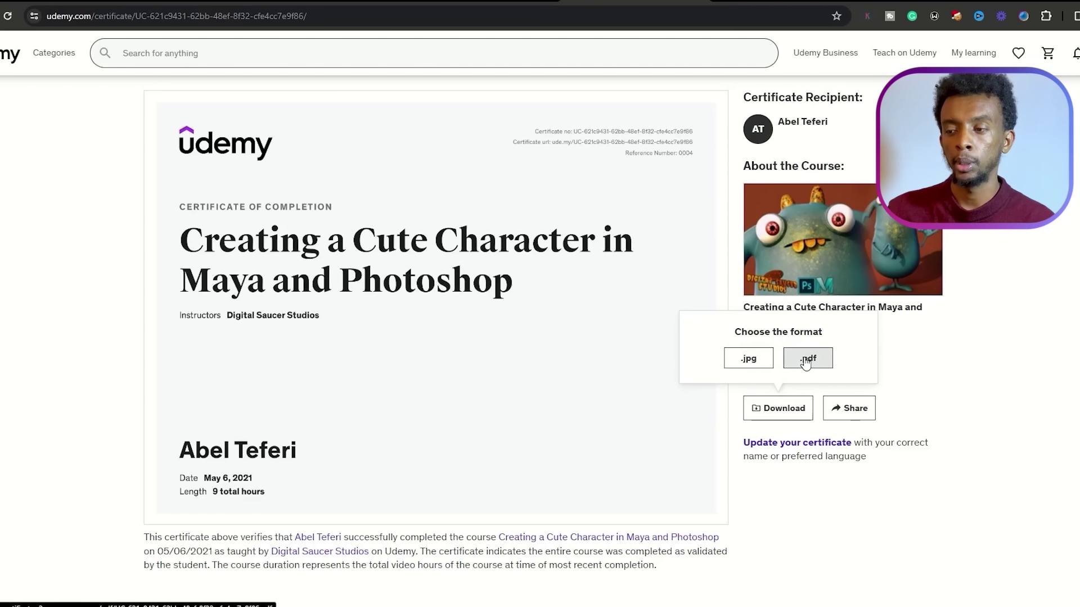
pyautogui.click(746, 360)
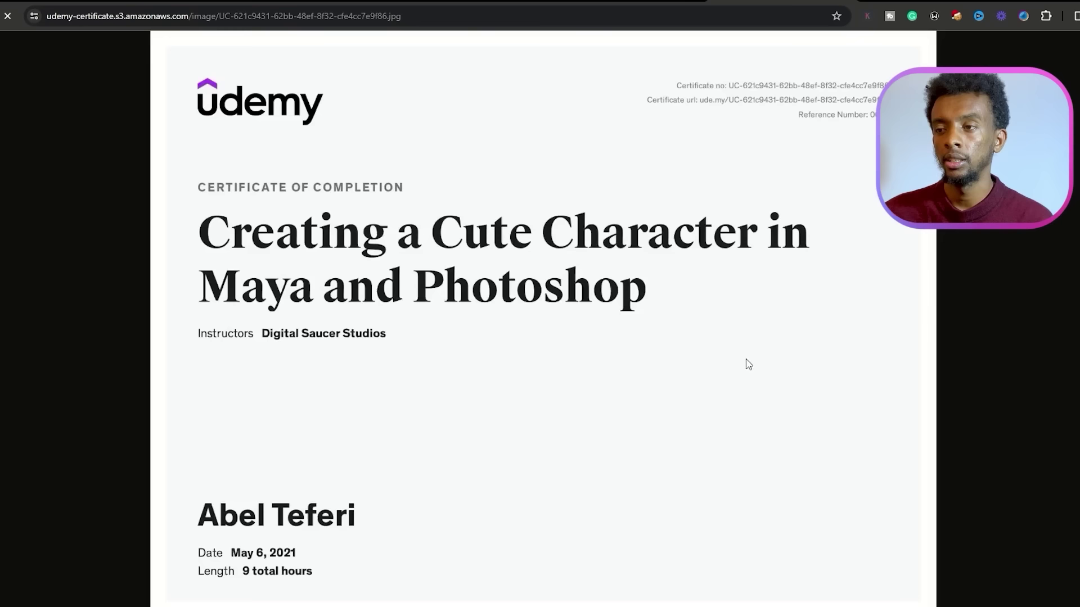
pyautogui.rightClick(641, 242)
pyautogui.click(697, 273)
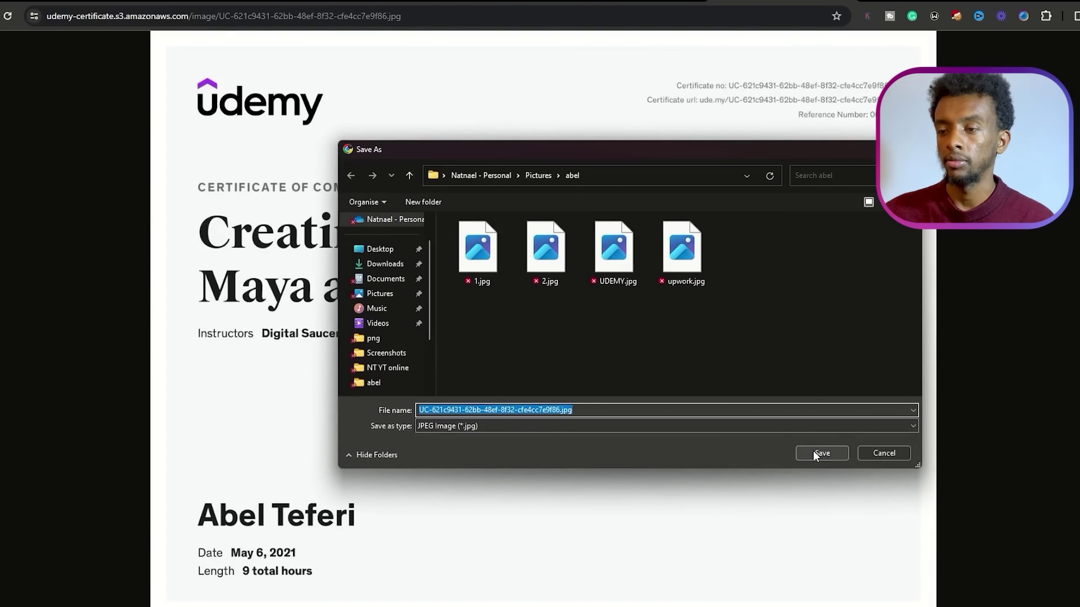
pyautogui.click(819, 453)
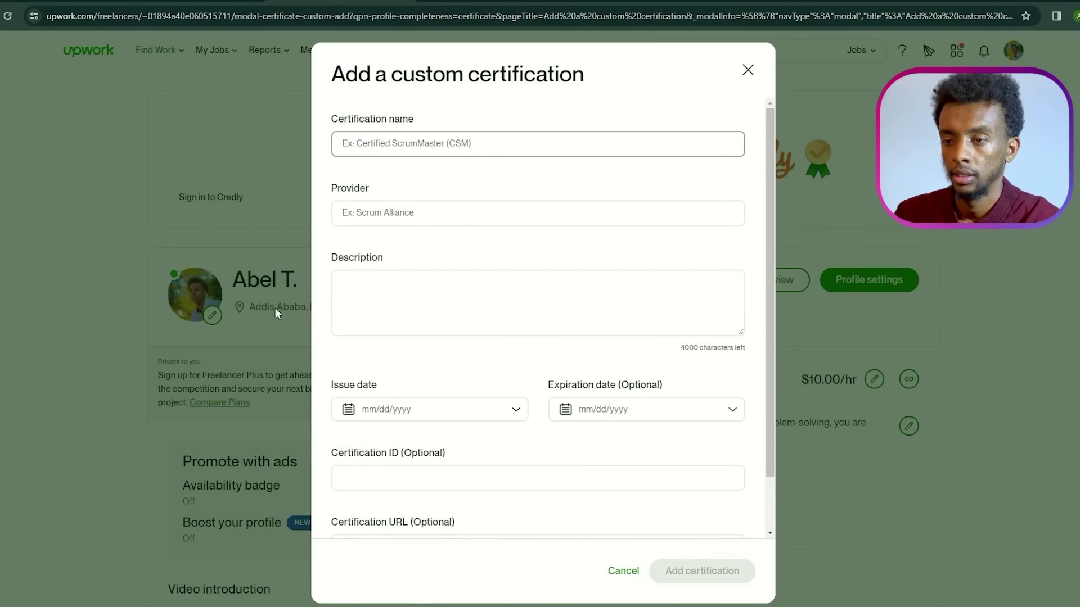
# - Enter Udemy as the certification provider
pyautogui.click(453, 147)
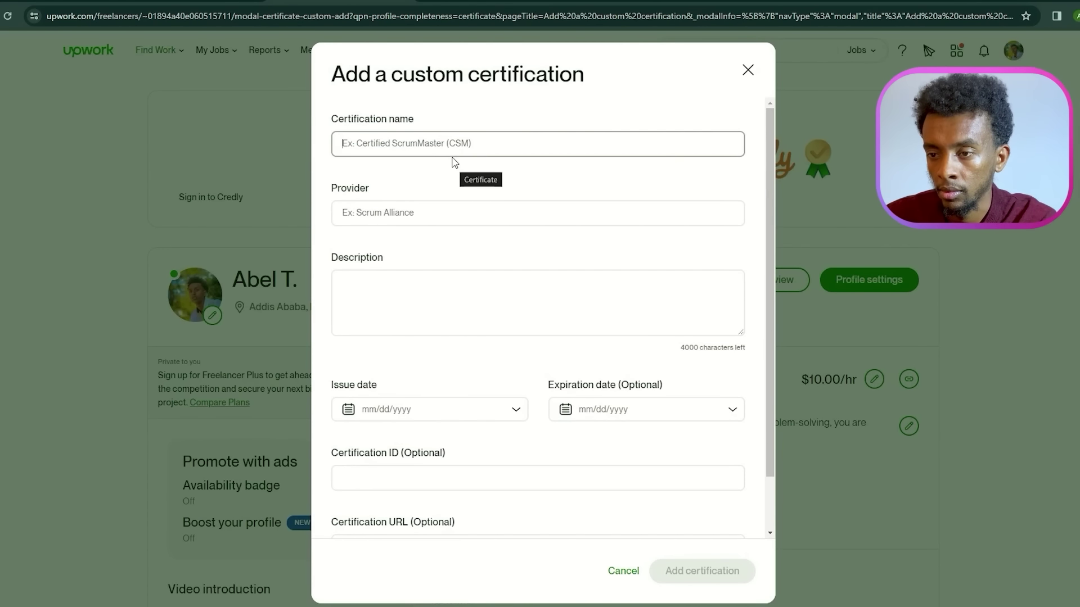
pyautogui.click(430, 220)
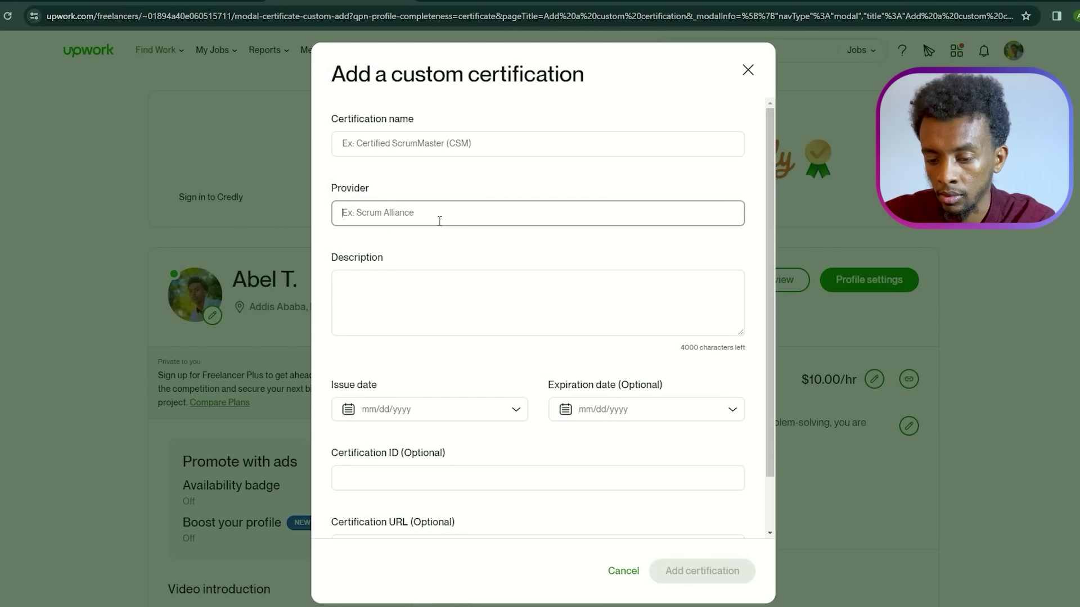
pyautogui.press('capslock')
pyautogui.write('U')
pyautogui.press('capslock')
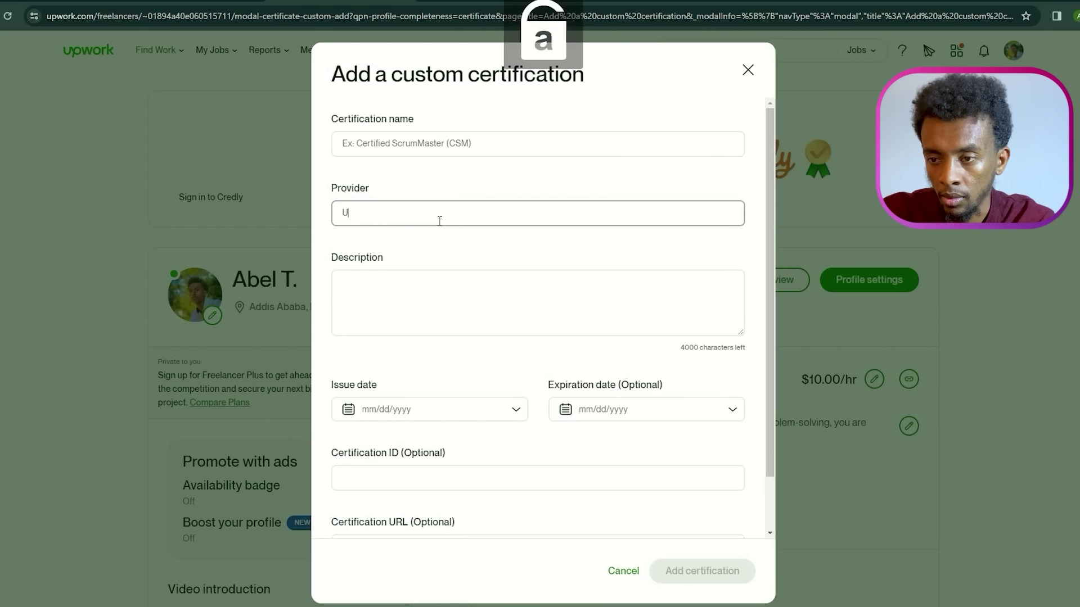
pyautogui.write('de')
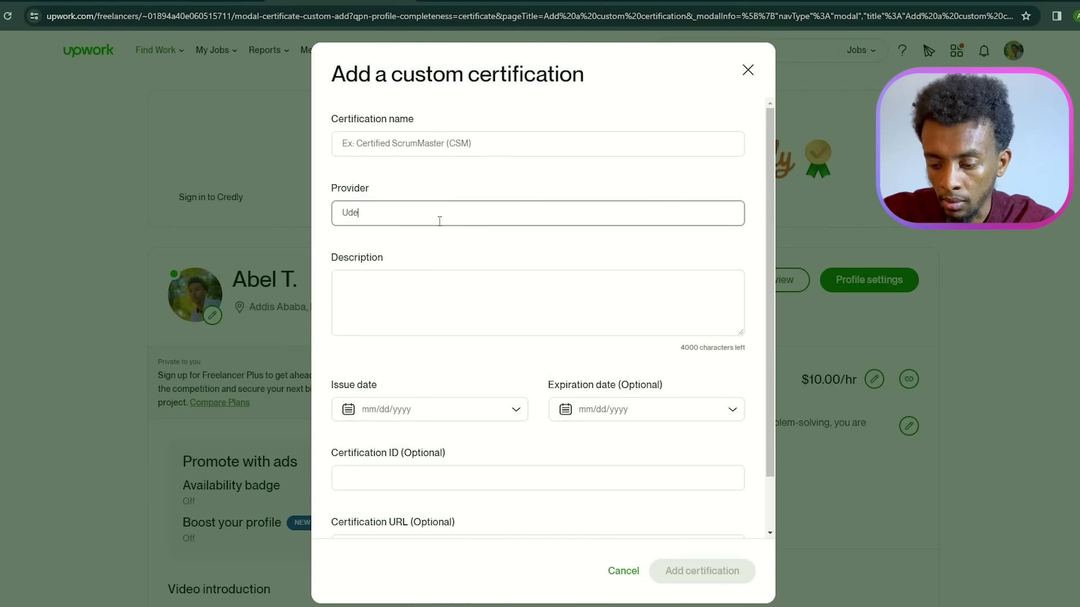
pyautogui.write('my')
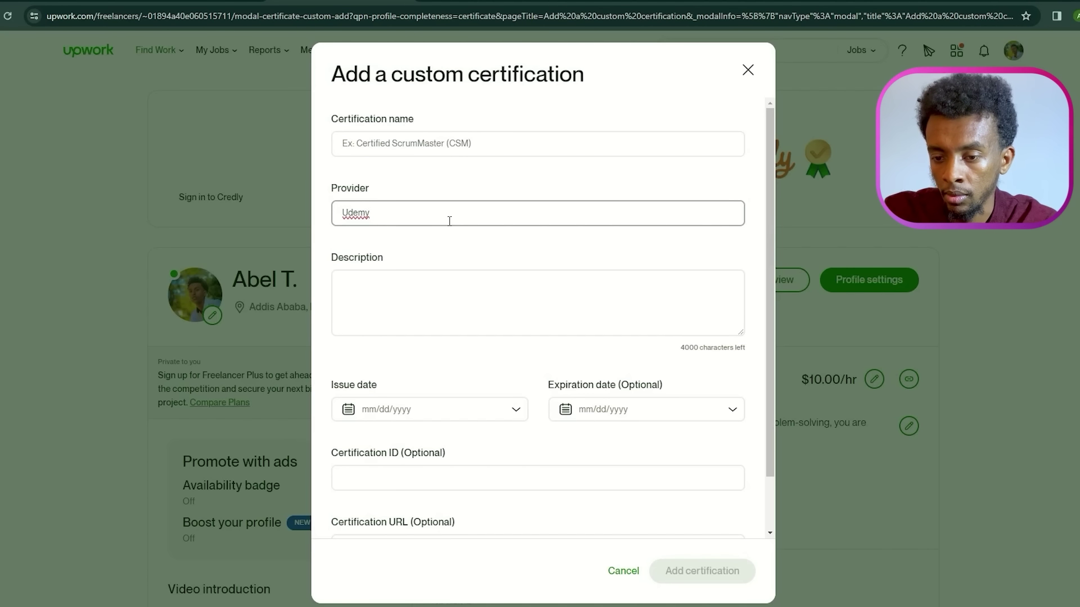
# - Type 'Maya and Photoshop' as the certification name
pyautogui.click(448, 149)
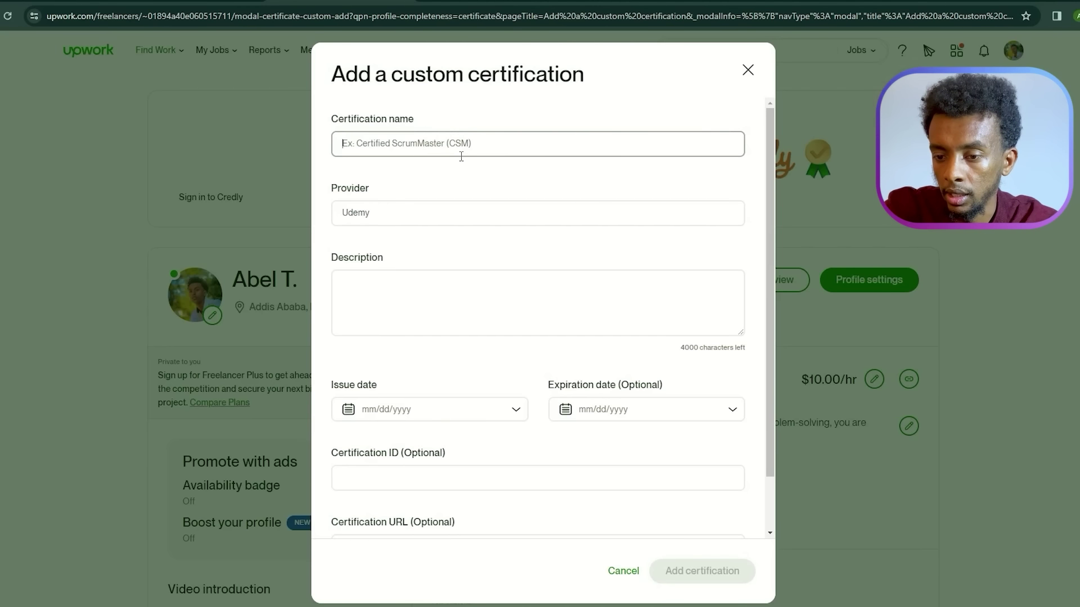
pyautogui.press('capslock')
pyautogui.write('M')
pyautogui.press('capslock')
pyautogui.write('a')
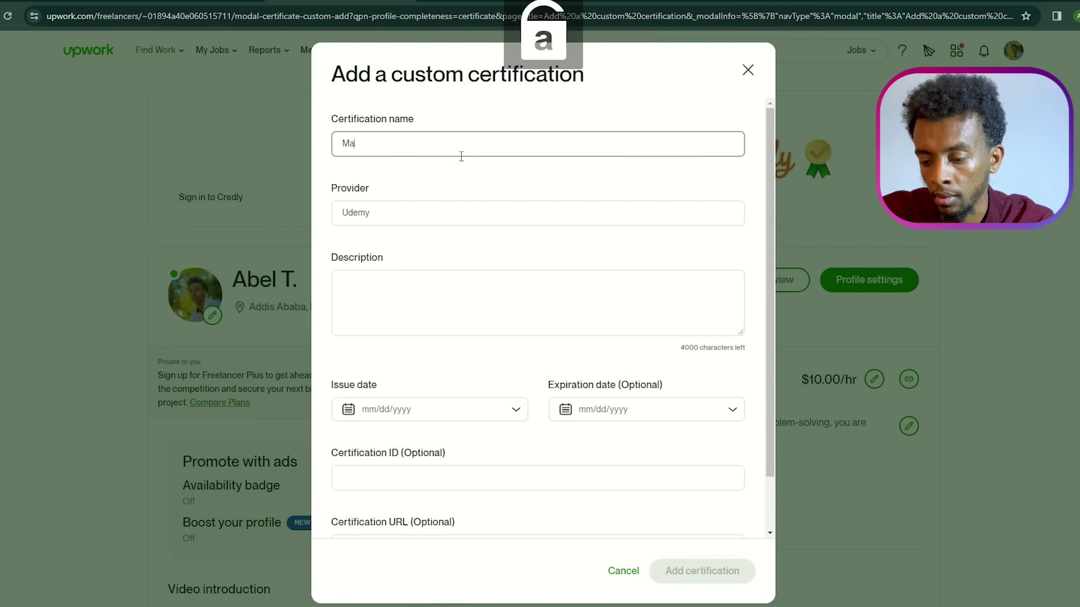
pyautogui.write('ya and')
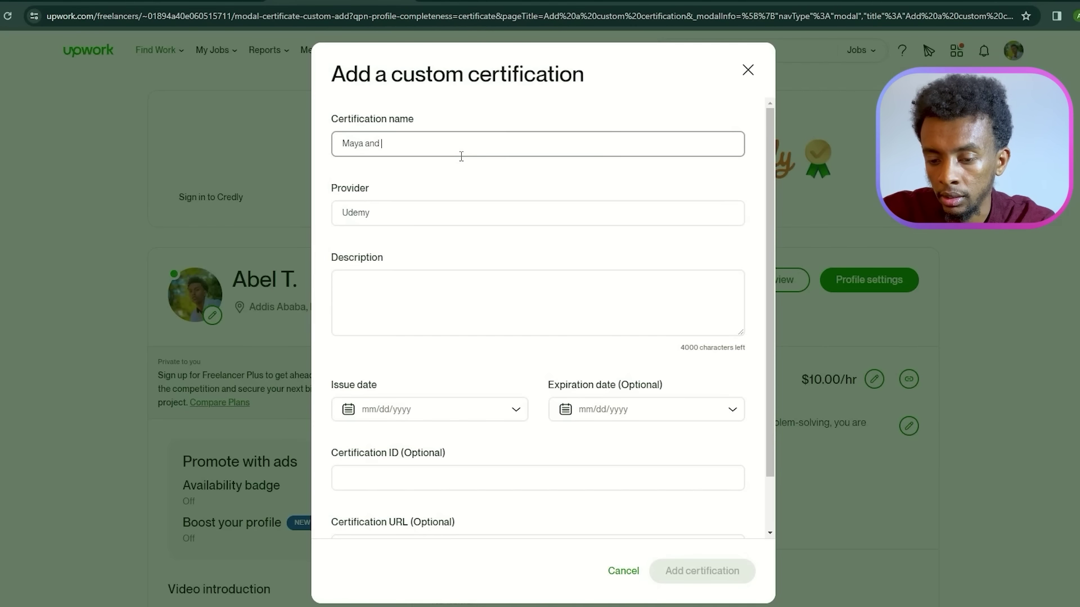
pyautogui.press('capslock')
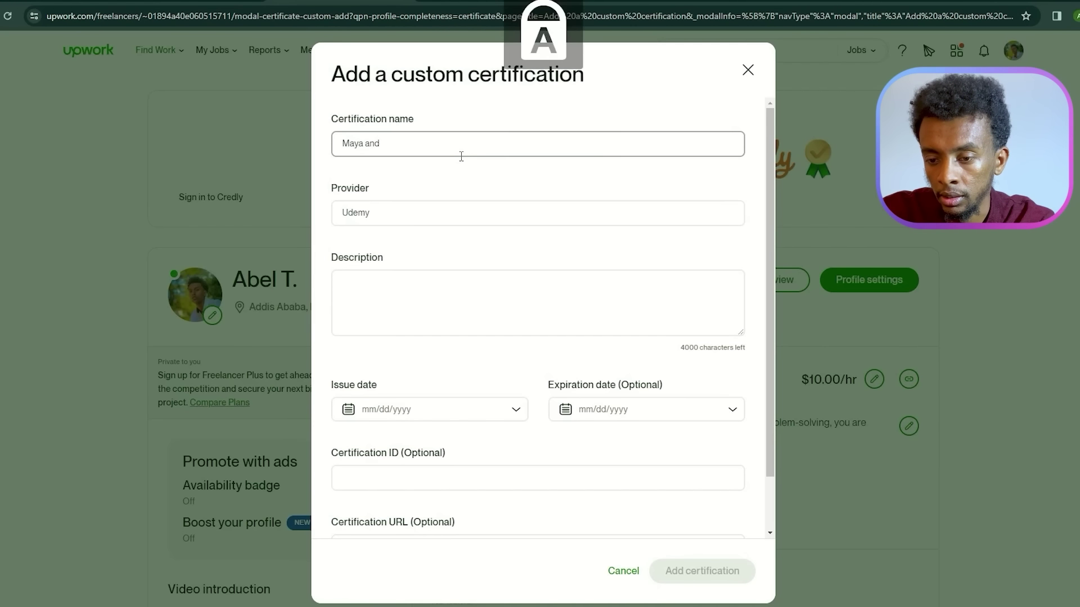
pyautogui.write('P')
pyautogui.press('capslock')
pyautogui.write('h')
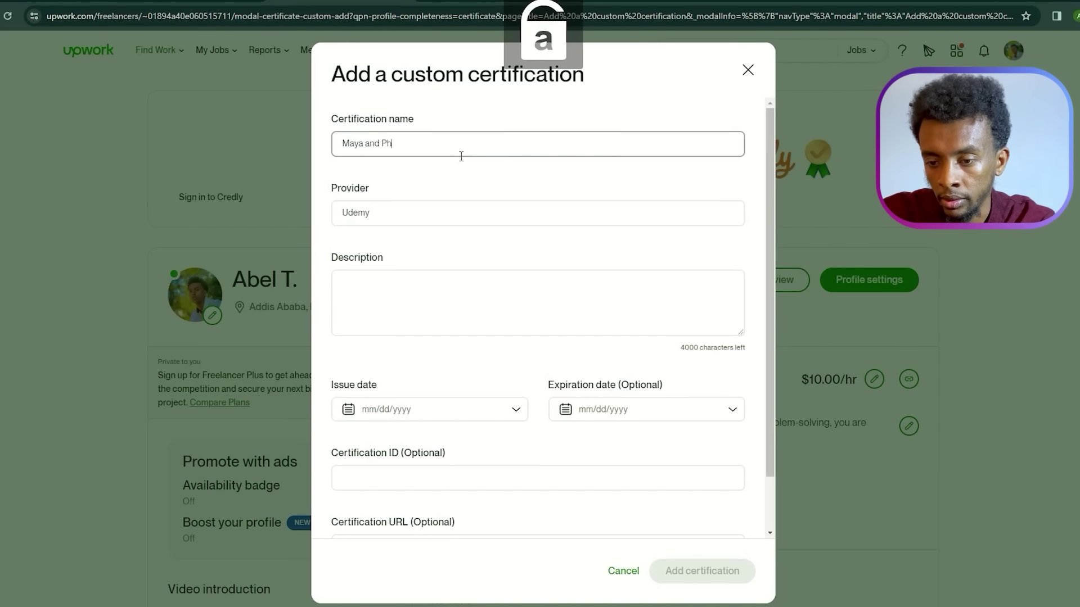
pyautogui.write('oto')
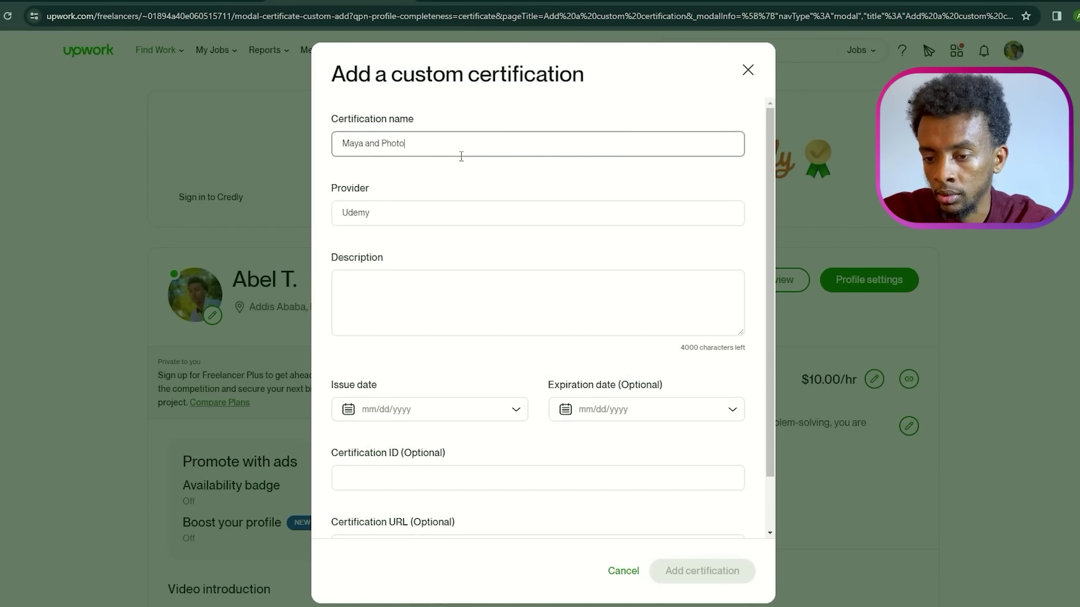
pyautogui.write('s')
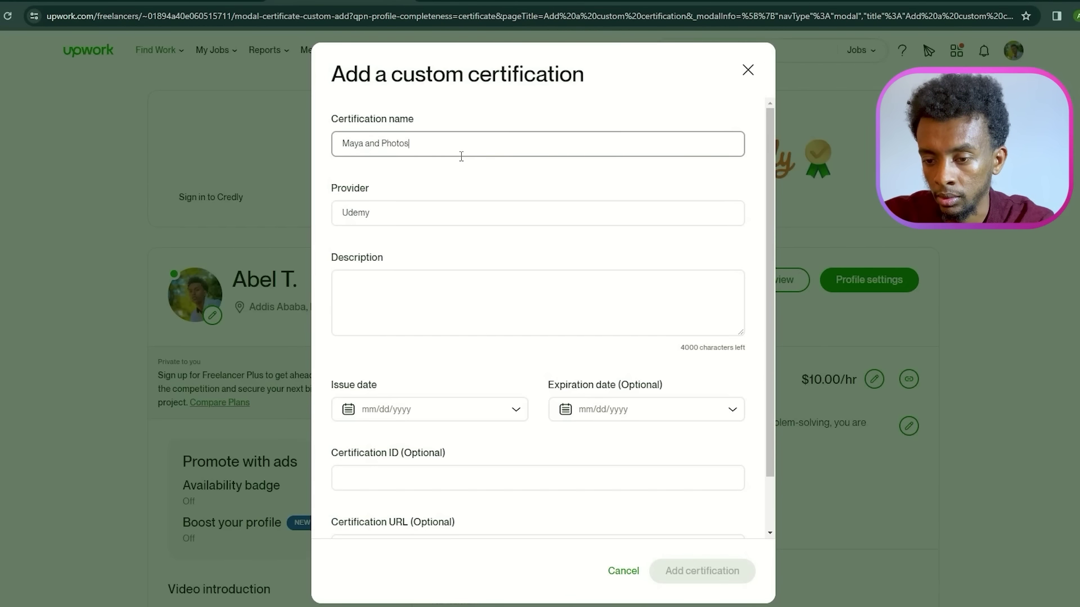
pyautogui.write('hop')
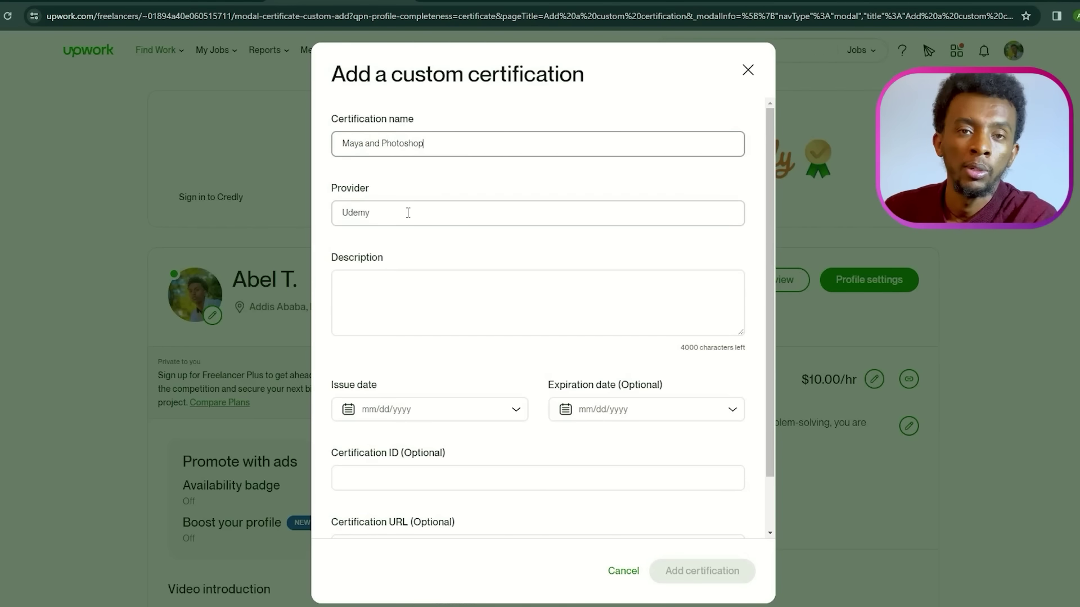
# - Enter the description 'creating a cute character in maya and photoshop'
pyautogui.click(420, 301)
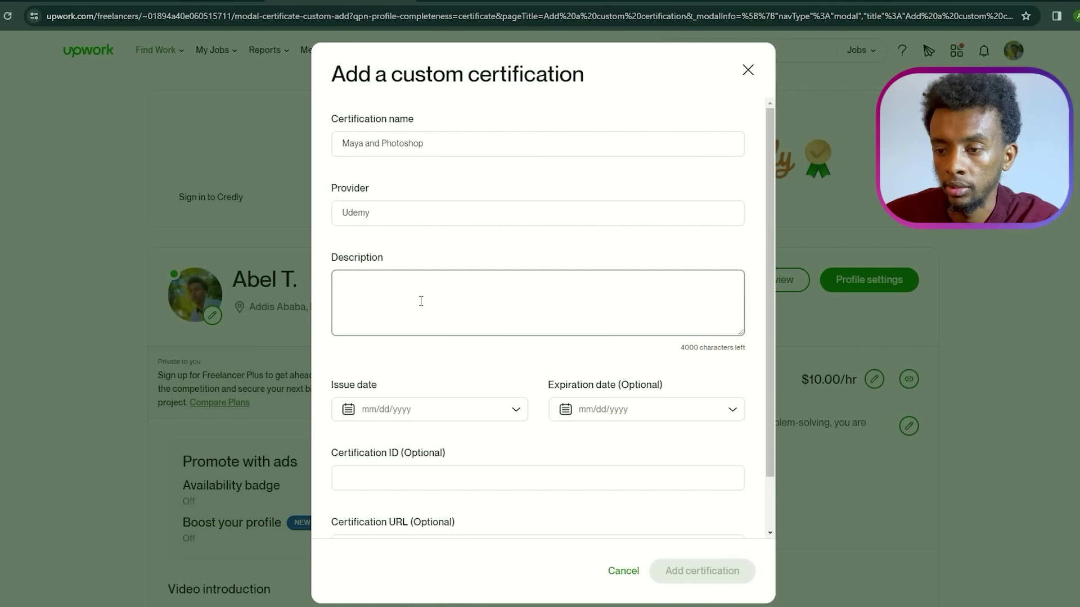
pyautogui.write('creating a ')
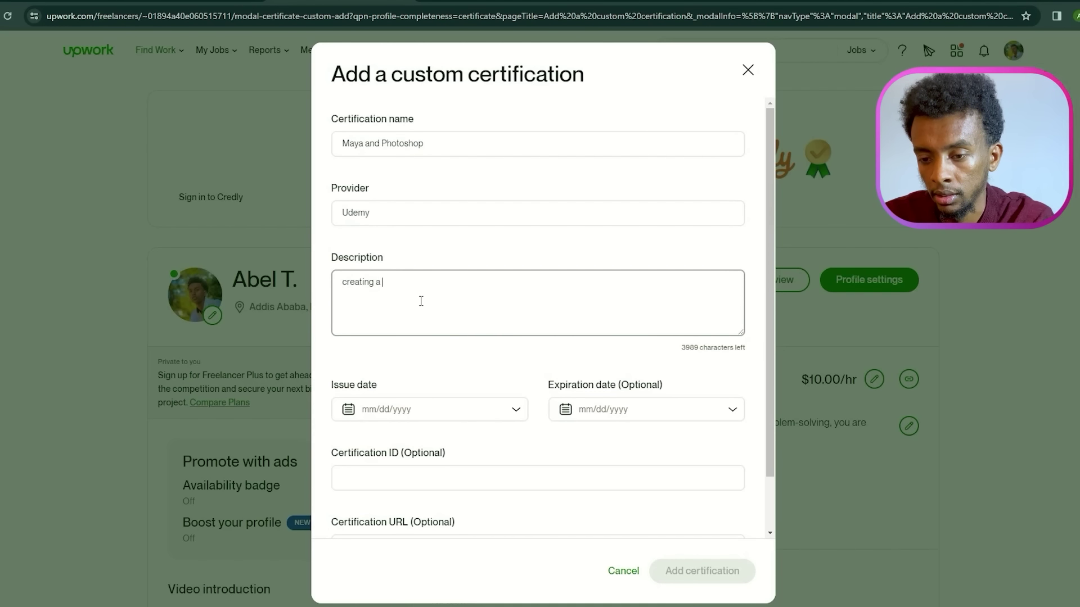
pyautogui.write('cut')
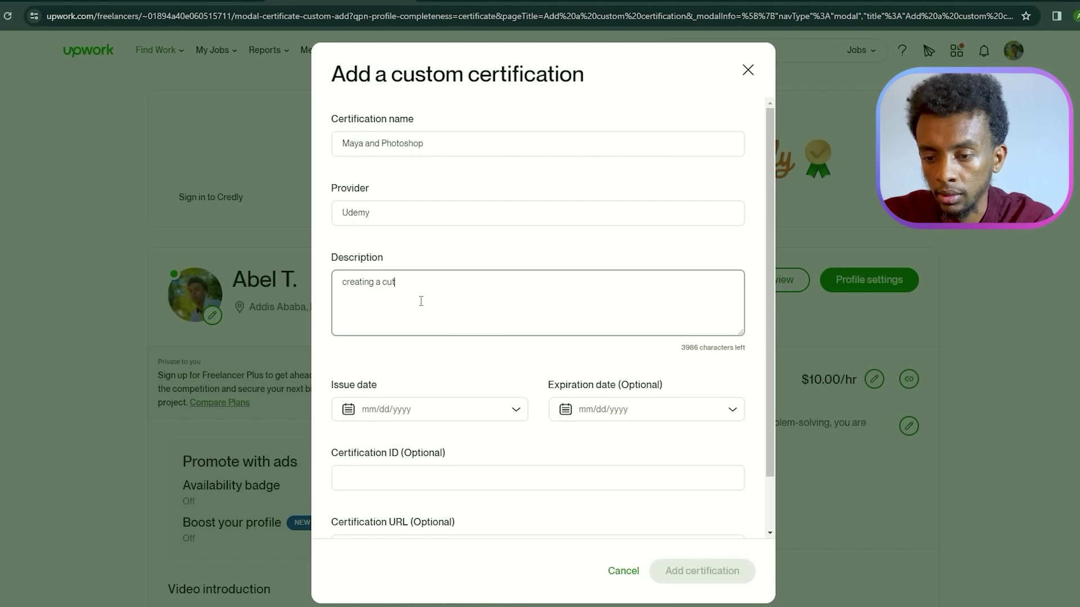
pyautogui.write('e cha')
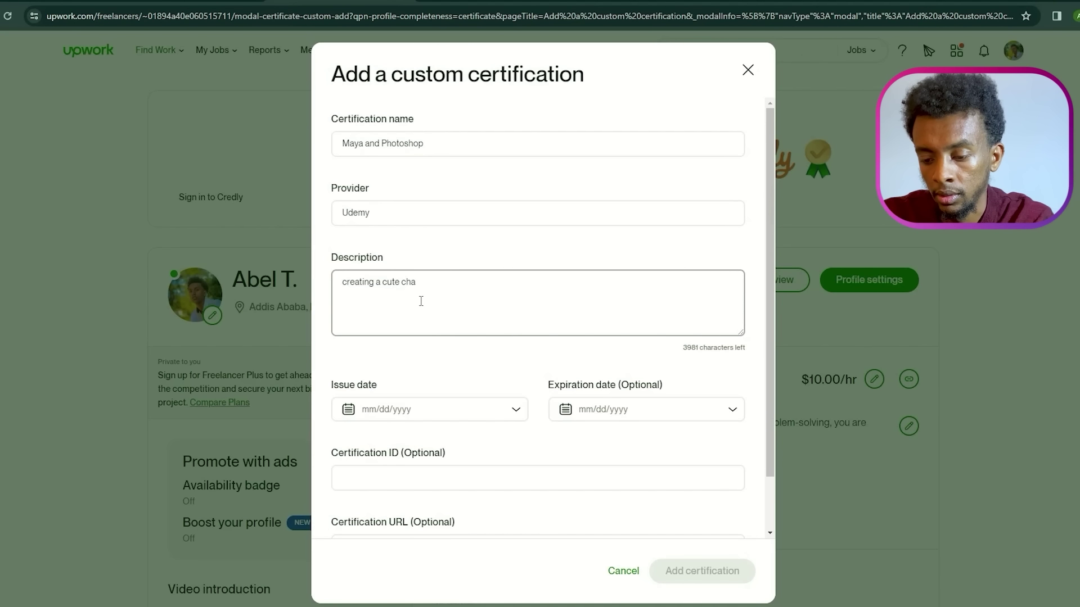
pyautogui.write('rac')
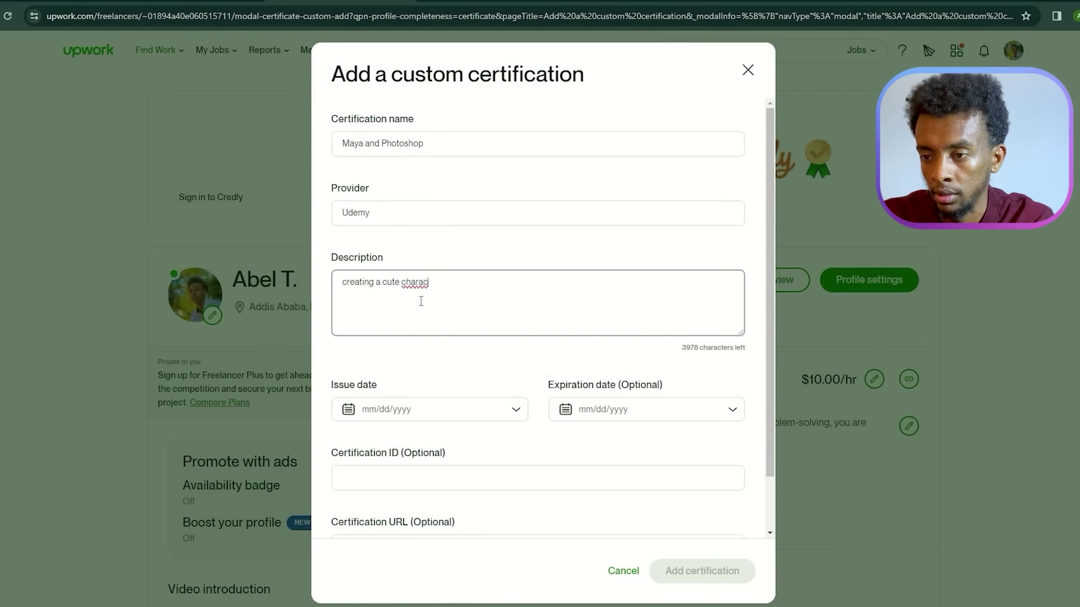
pyautogui.write('t')
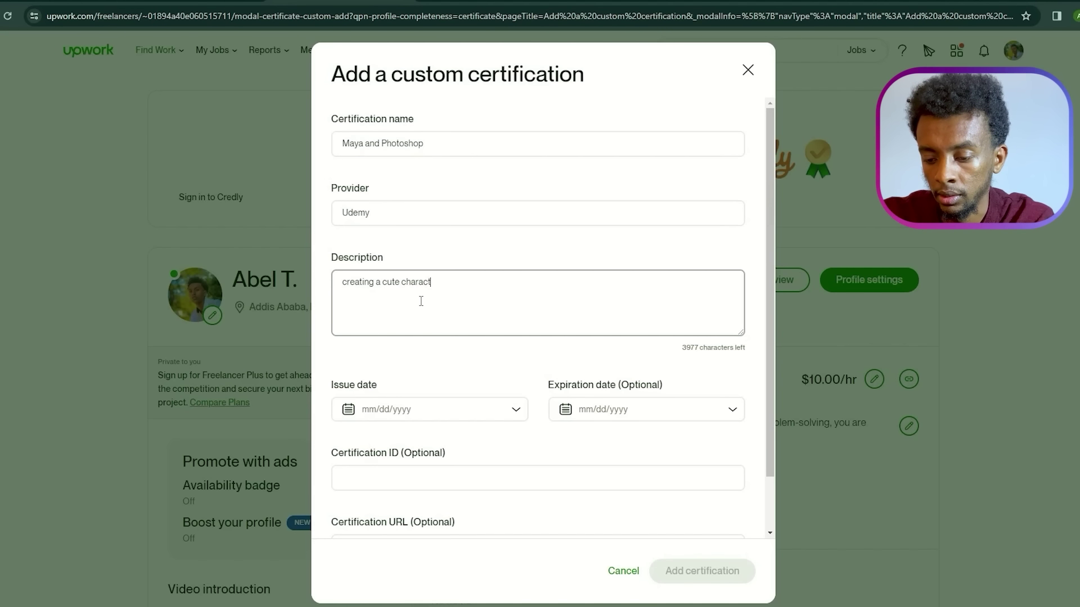
pyautogui.write('er in ')
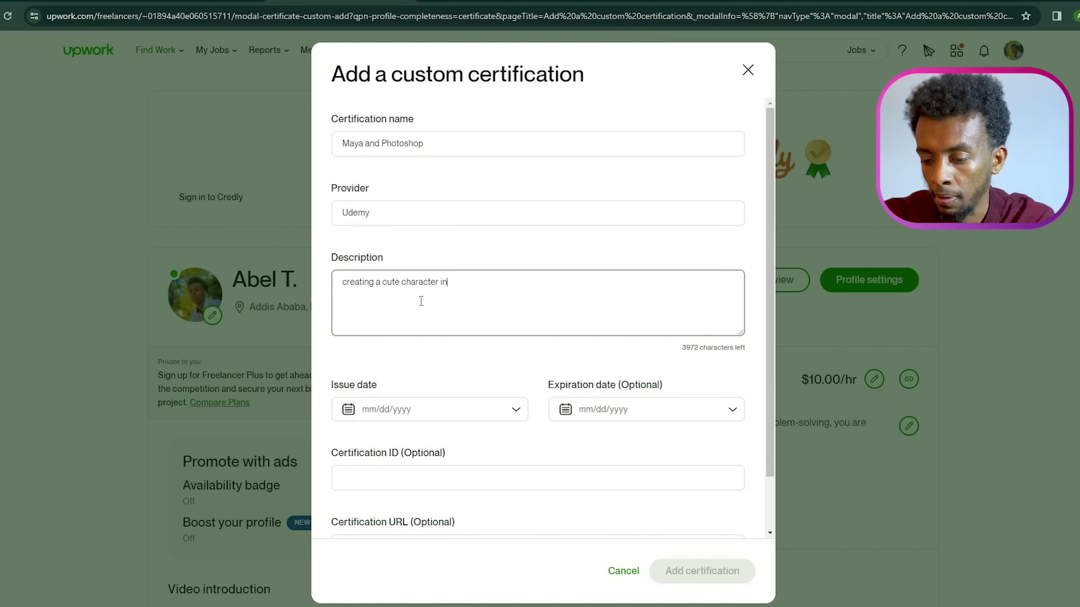
pyautogui.write('maya an')
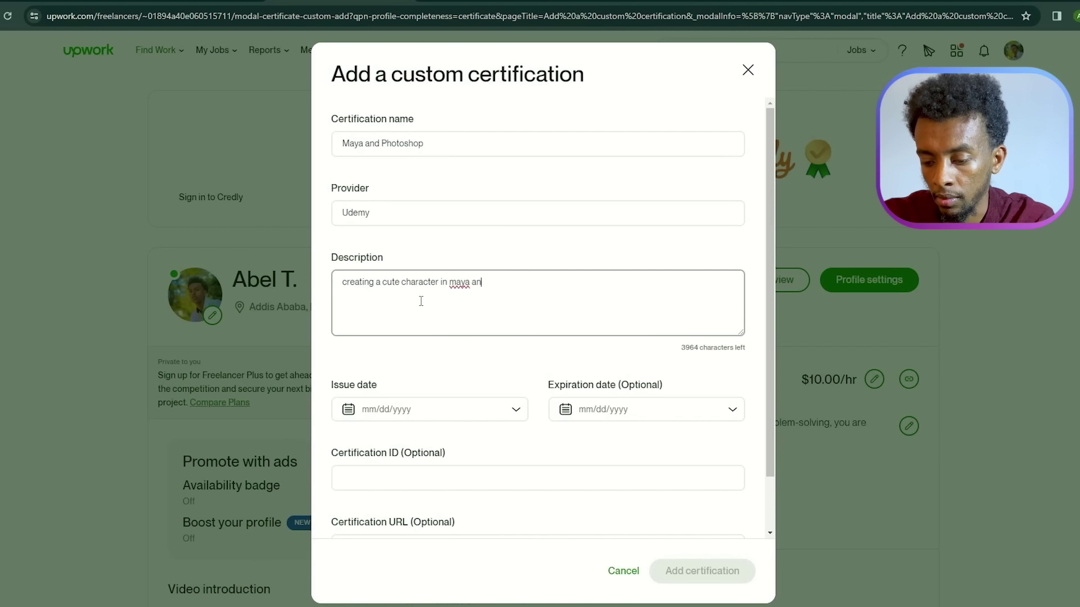
pyautogui.write('d phot')
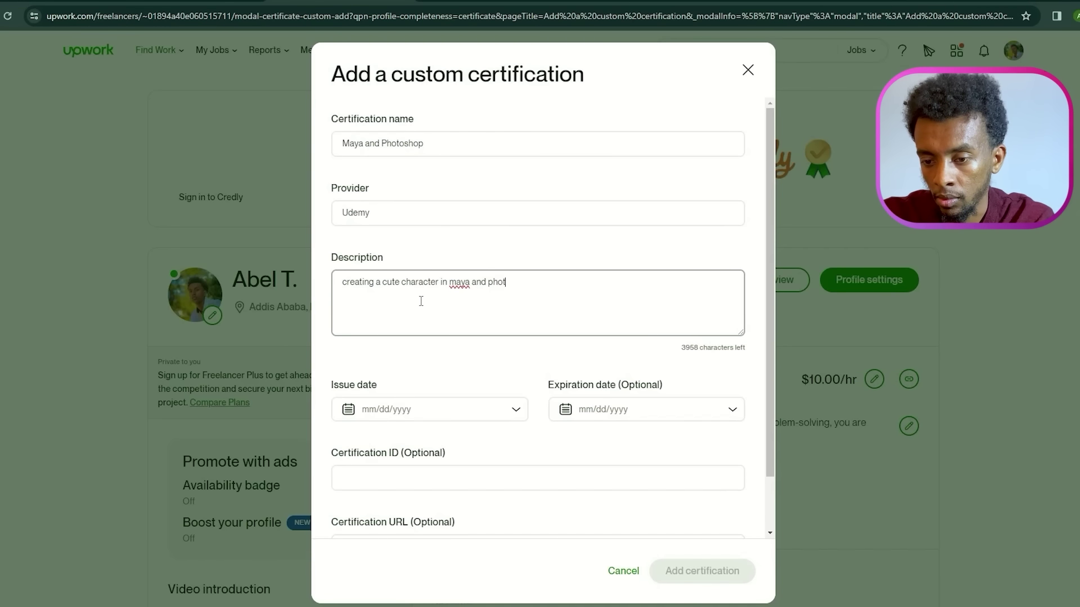
pyautogui.write('o')
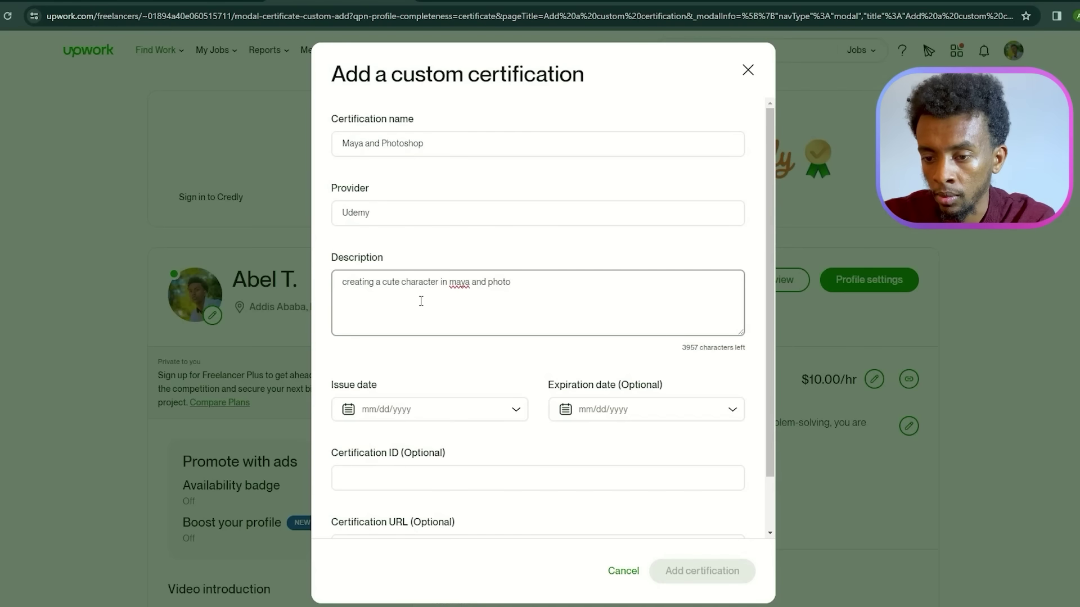
pyautogui.write('shop')
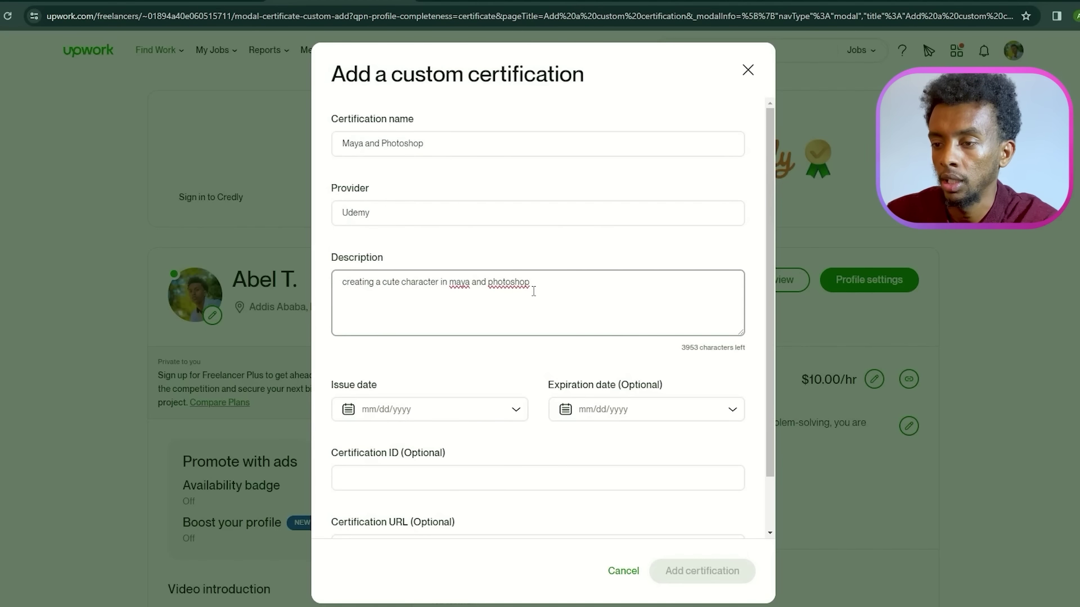
pyautogui.scroll(-1, 537, 296)
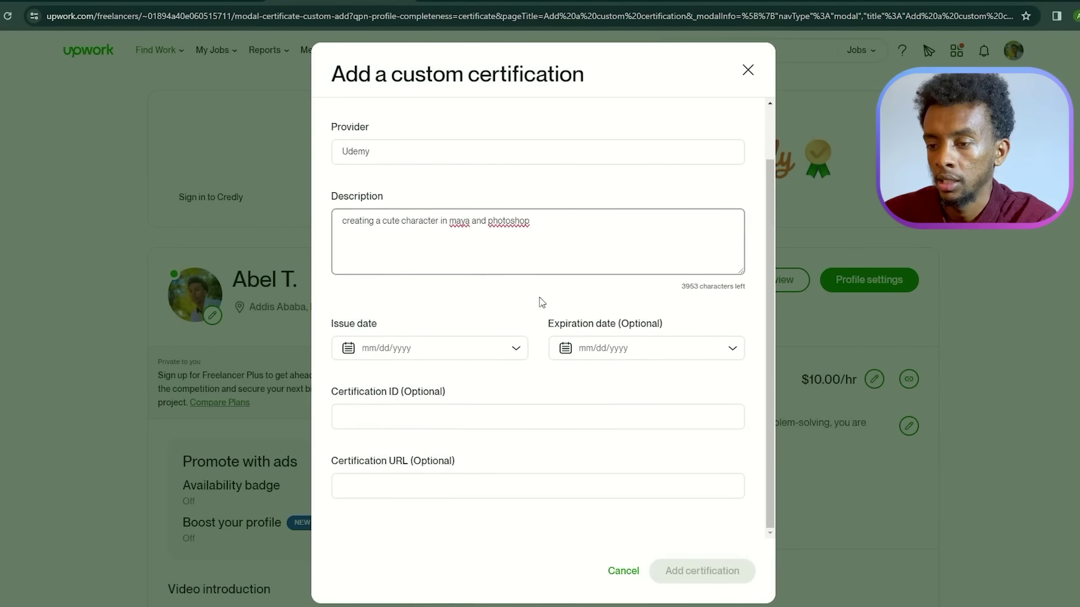
pyautogui.click(624, 524)
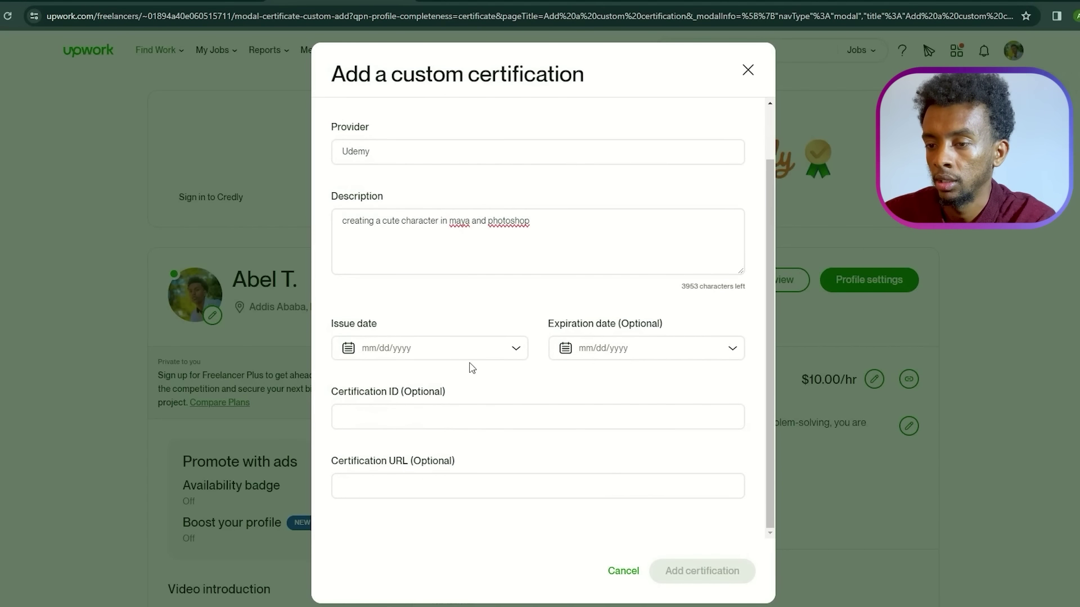
# - Set the certification's issue date to May 6, 2021 (05/06/2021)
pyautogui.click(516, 349)
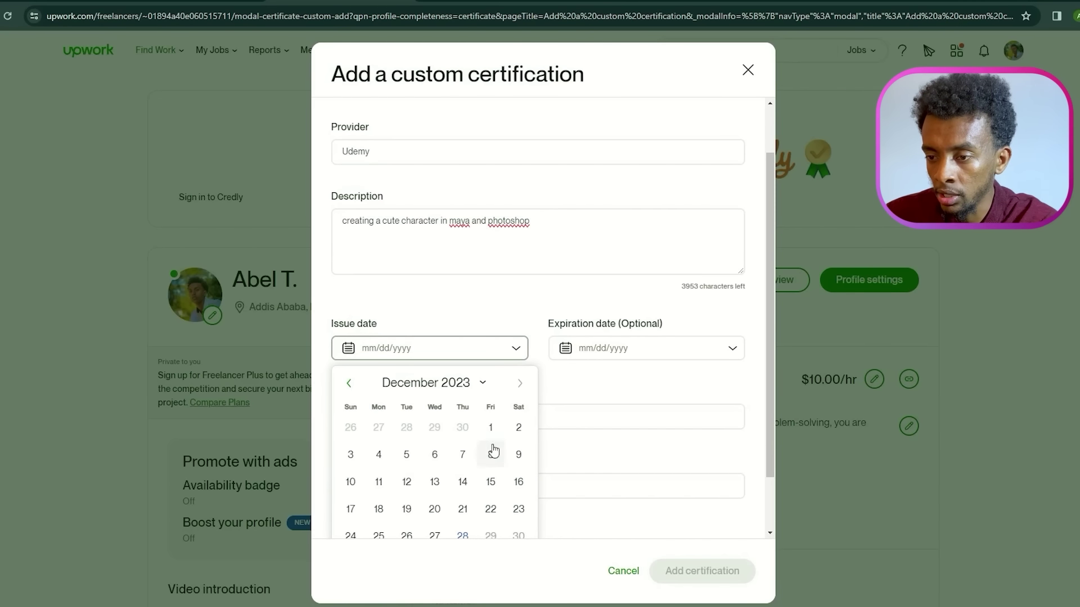
pyautogui.click(480, 383)
pyautogui.click(492, 446)
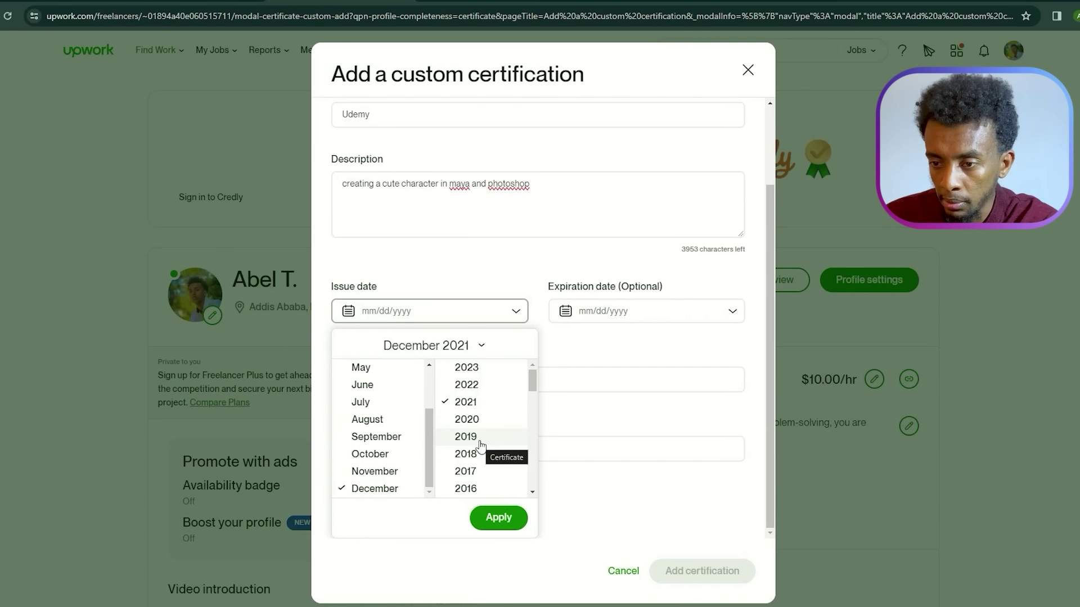
pyautogui.click(362, 369)
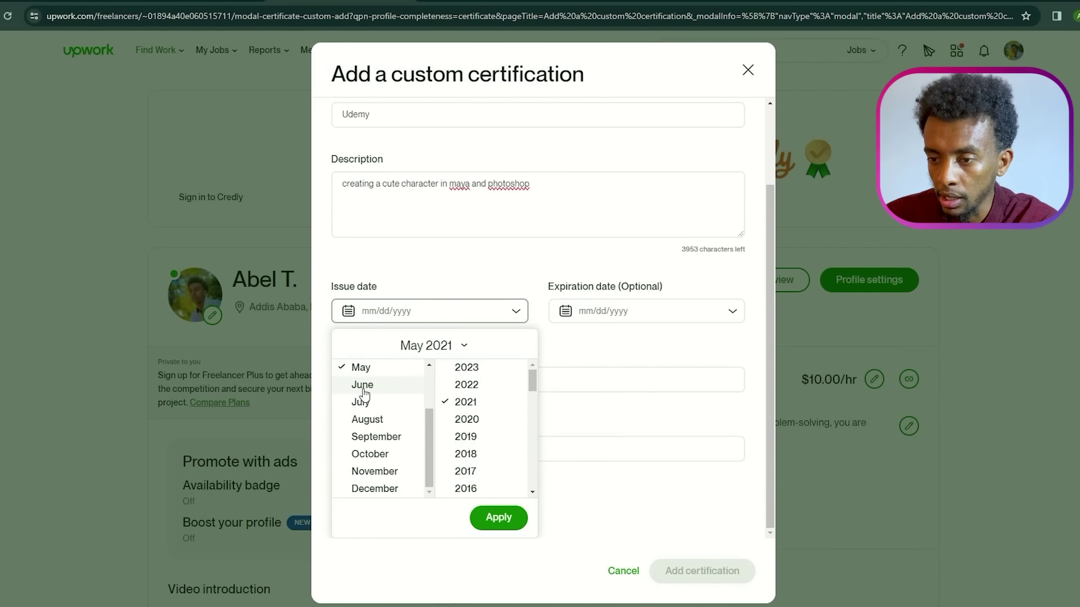
pyautogui.click(497, 518)
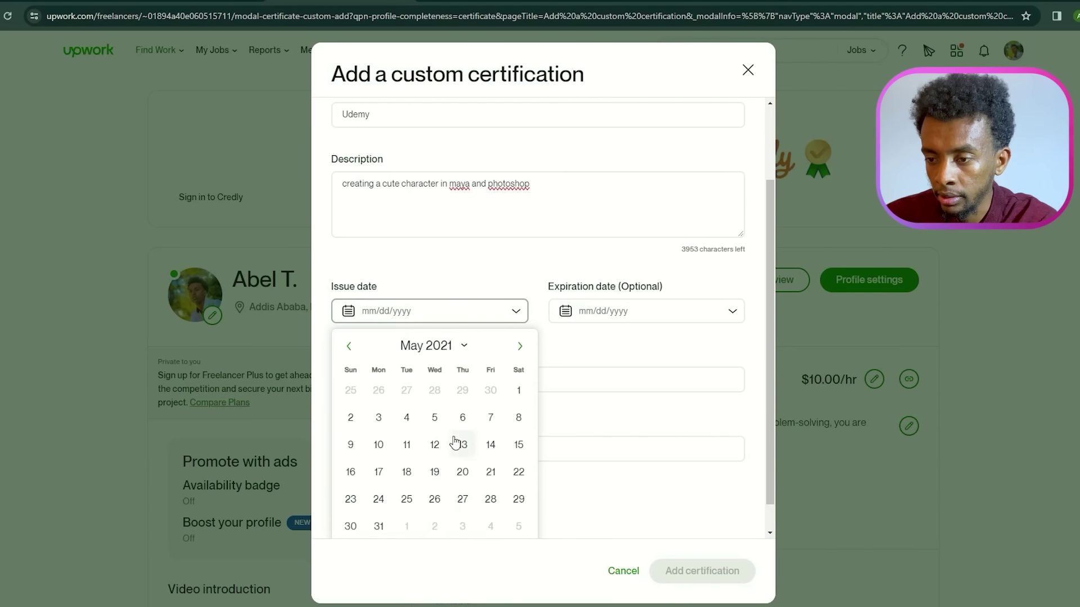
pyautogui.click(462, 417)
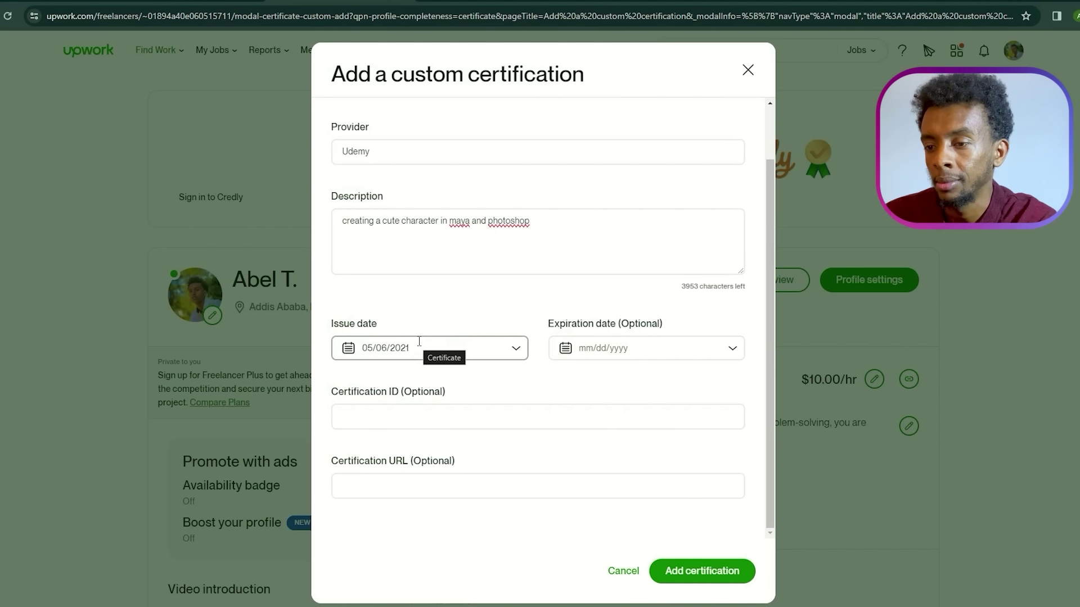
pyautogui.click(690, 570)
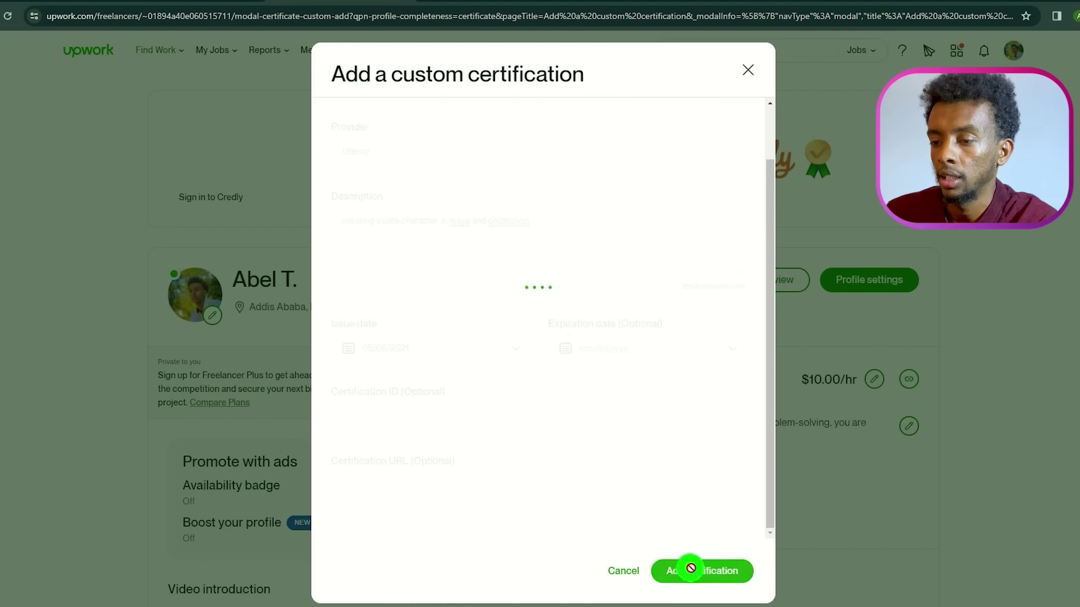
pyautogui.scroll(-15, 632, 487)
pyautogui.scroll(-5, 630, 488)
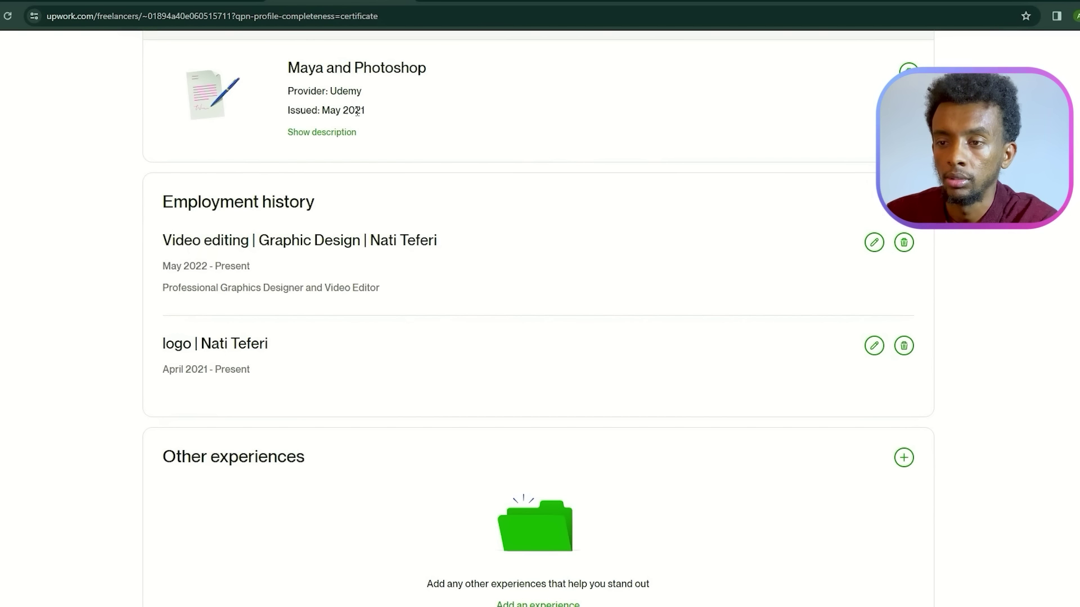
pyautogui.scroll(2, 363, 163)
pyautogui.click(346, 255)
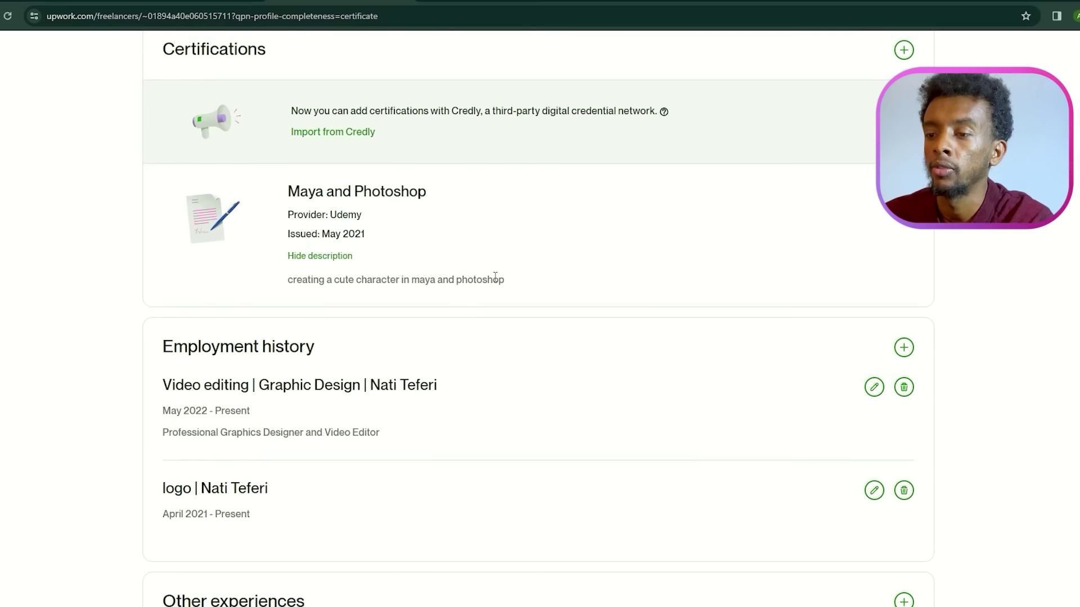
pyautogui.scroll(4, 340, 242)
pyautogui.scroll(15, 331, 259)
pyautogui.scroll(1, 102, 93)
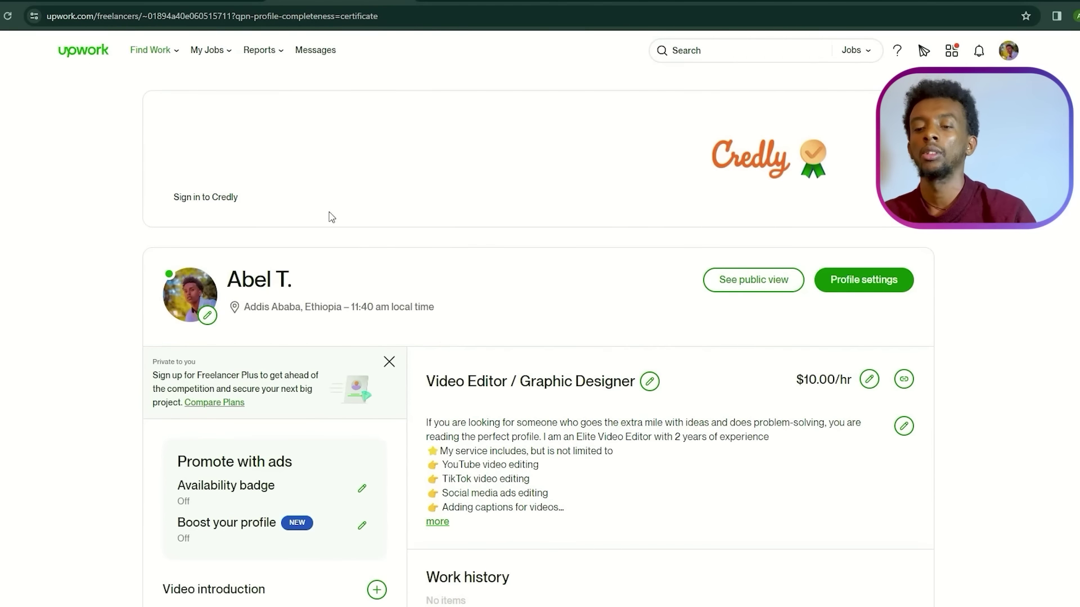
pyautogui.moveTo(131, 50)
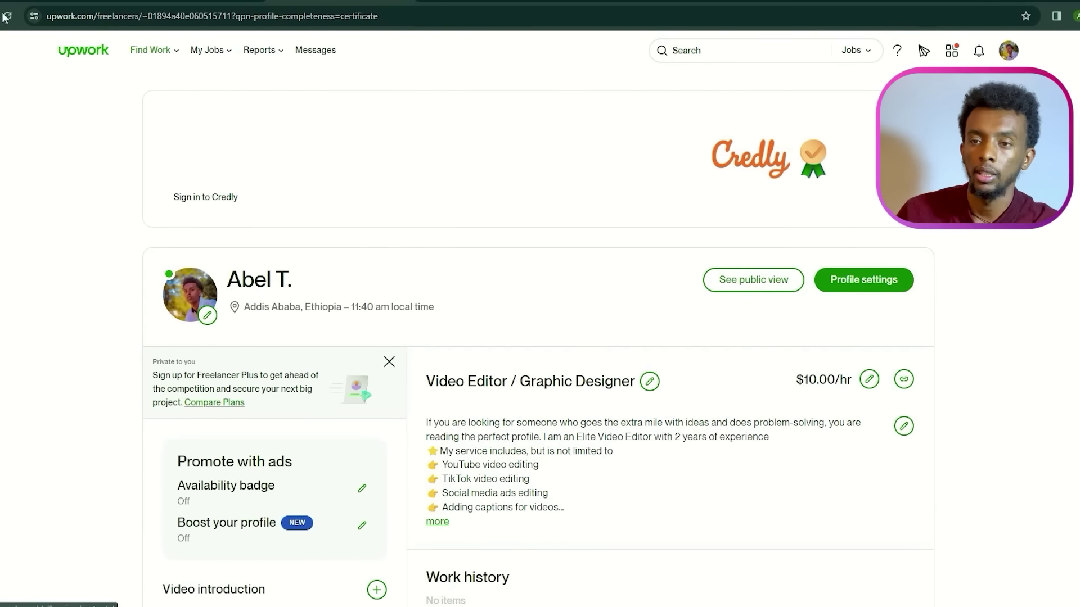
# - Return to the Find Work home page and review the profile completion checklist
pyautogui.click(82, 53)
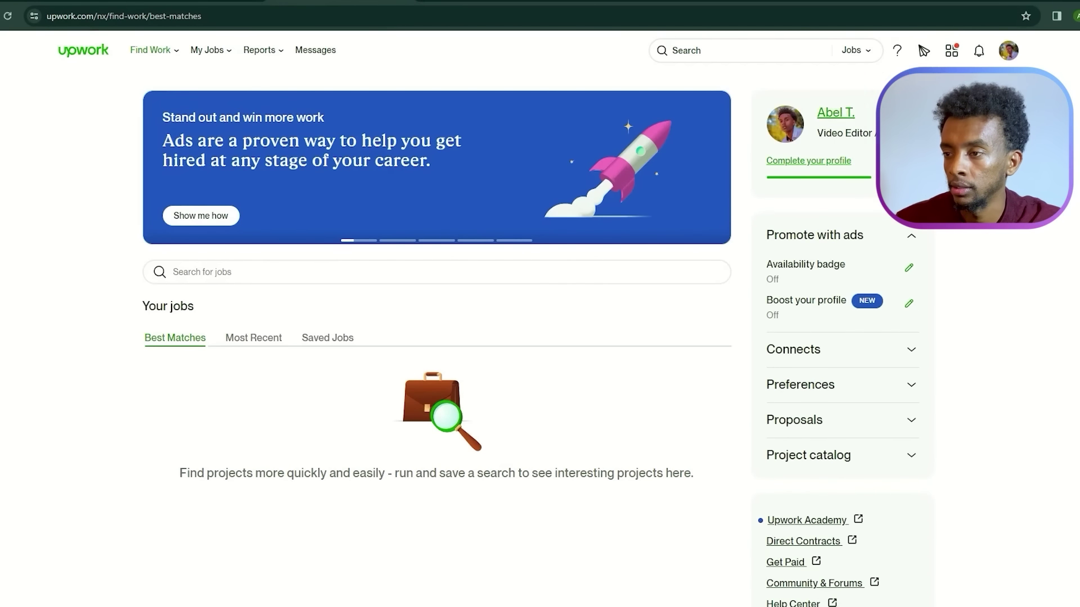
pyautogui.click(822, 162)
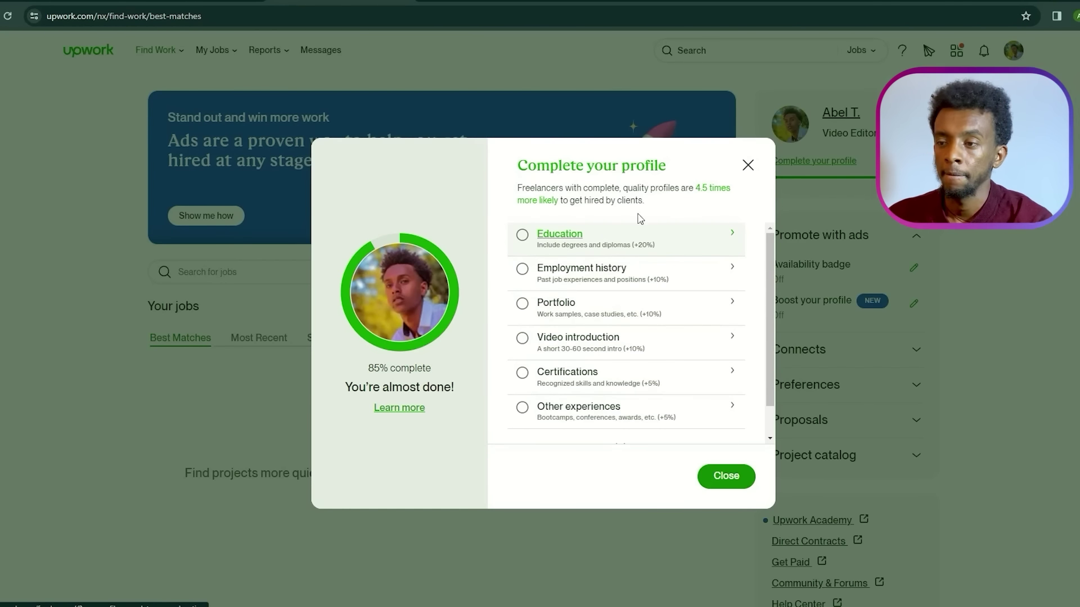
pyautogui.click(745, 168)
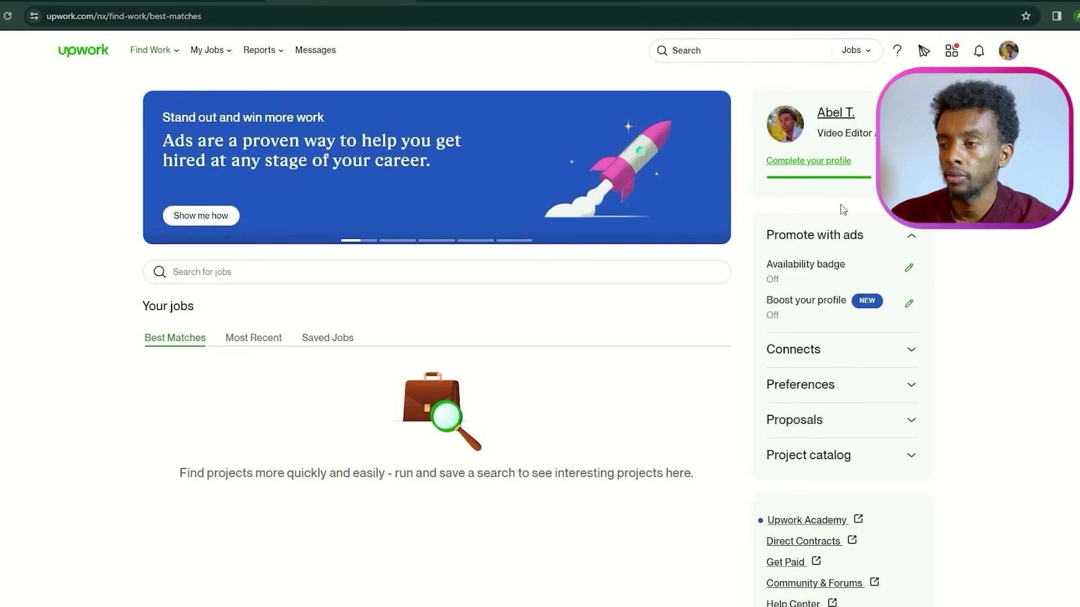
# - Expand the Connects summary showing 50 available Connects
pyautogui.click(910, 359)
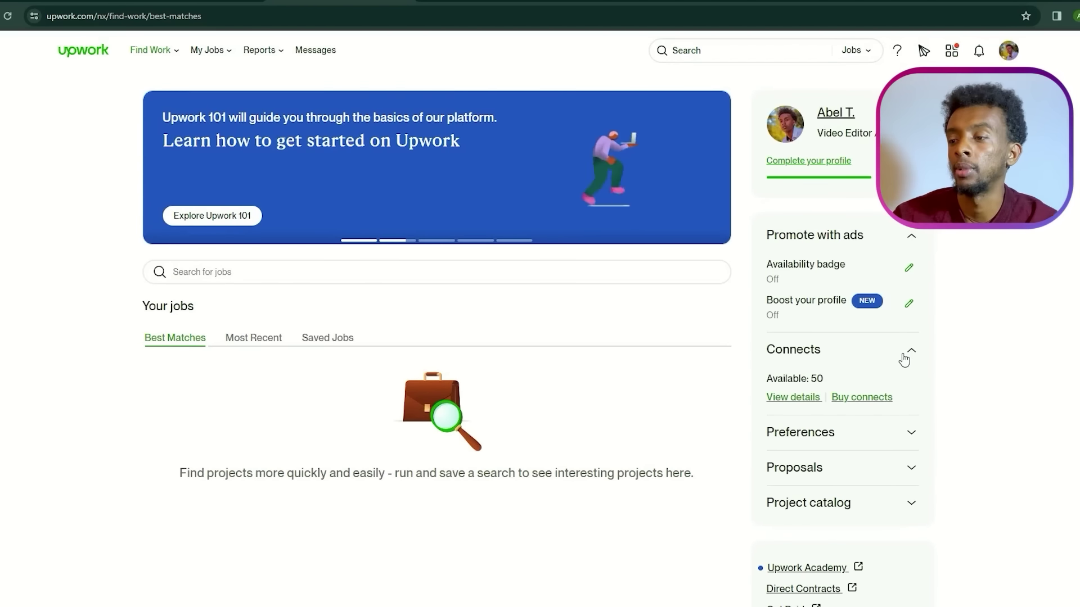
pyautogui.click(835, 378)
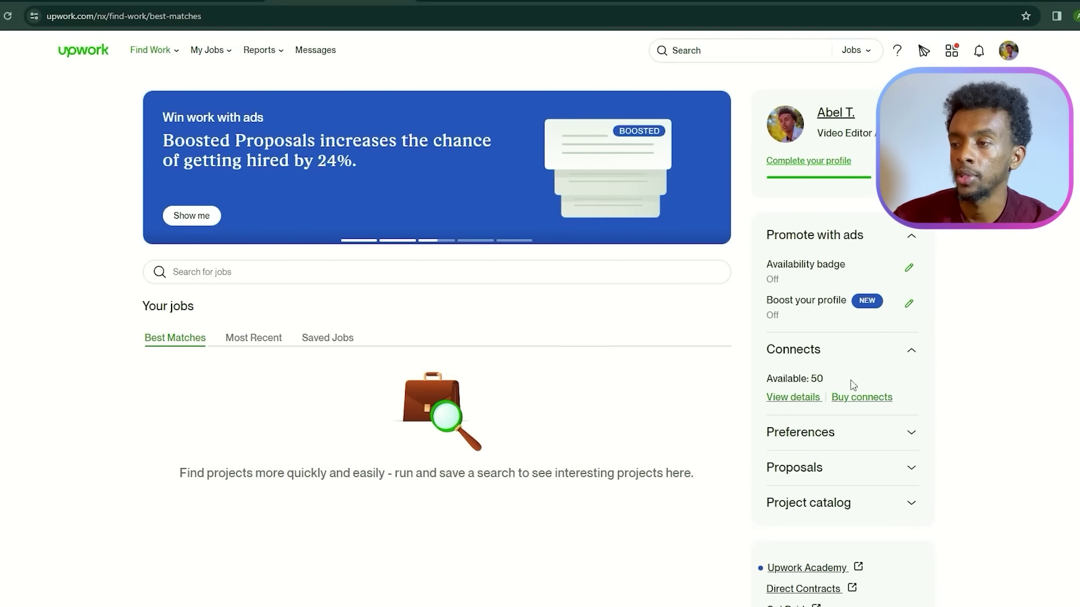
pyautogui.scroll(-2, 928, 334)
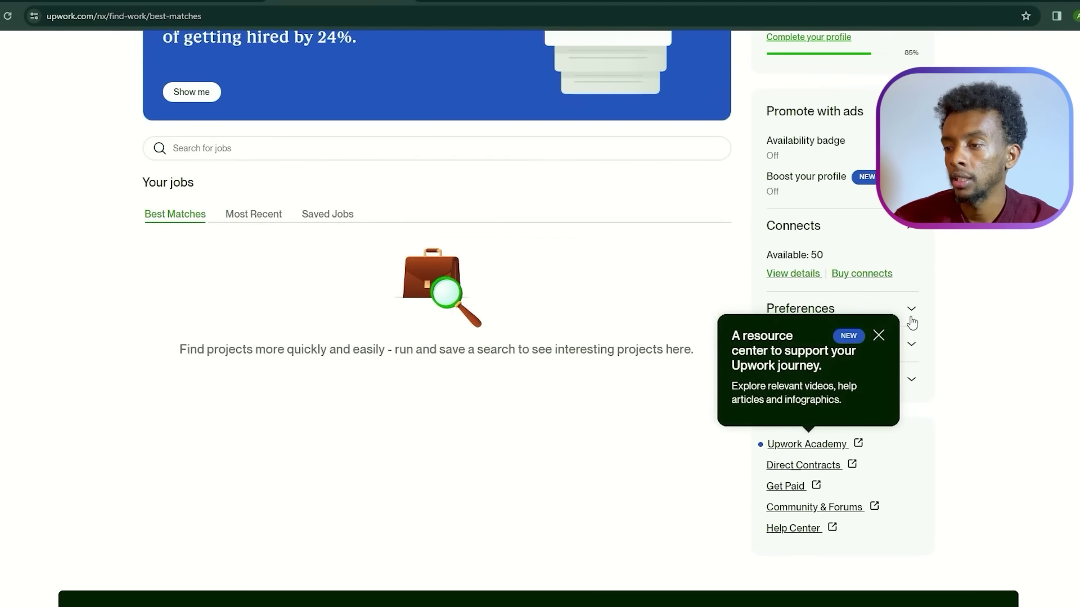
# - Set hours per week to 'As needed - open to offers' with contract-to-hire kept on, and save
pyautogui.click(910, 311)
pyautogui.click(807, 415)
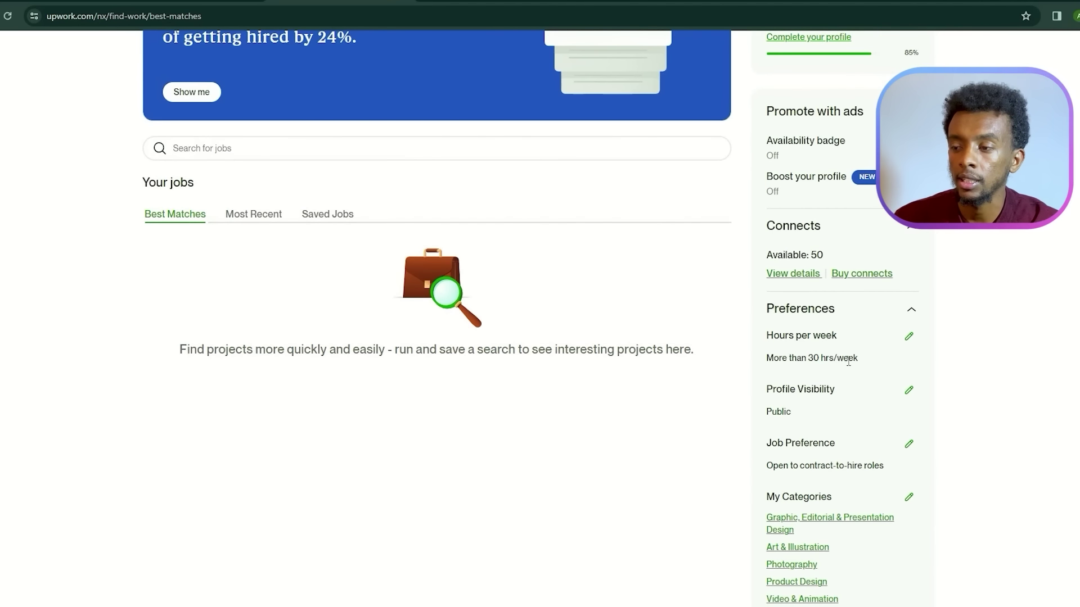
pyautogui.click(909, 336)
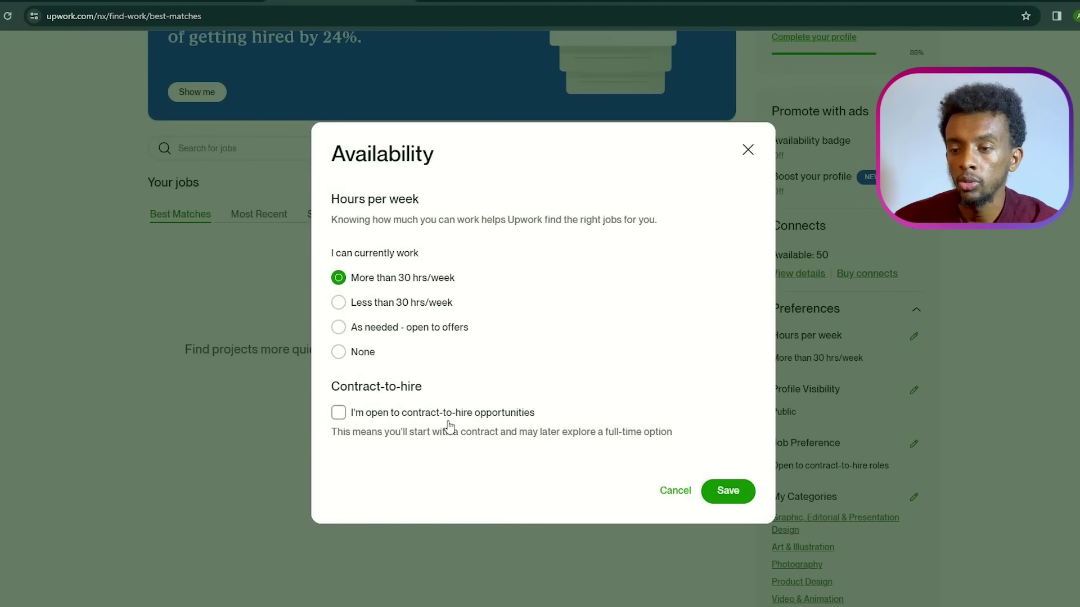
pyautogui.click(394, 410)
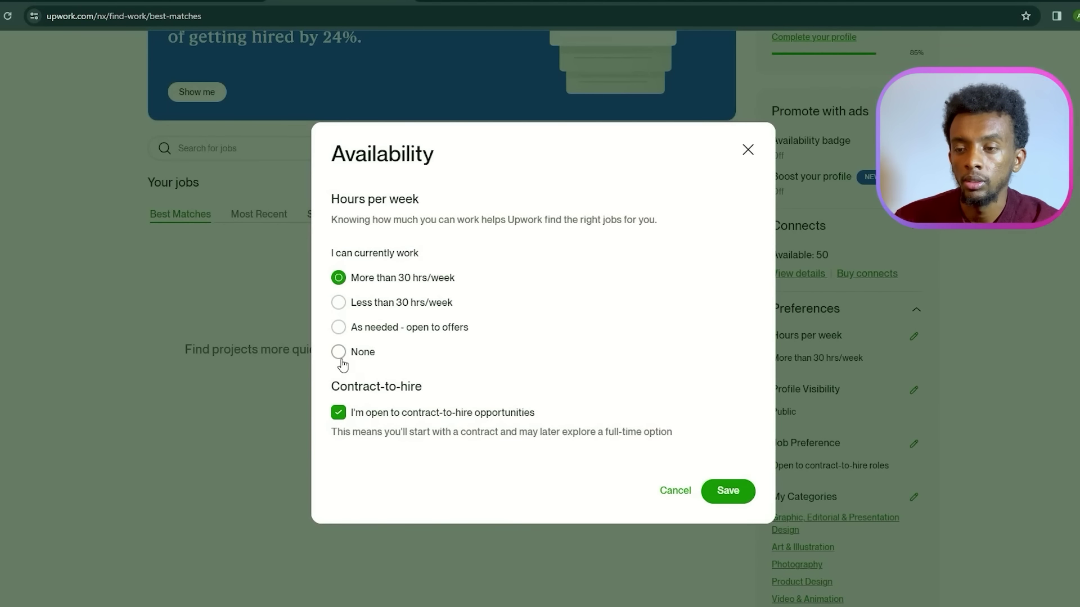
pyautogui.click(340, 328)
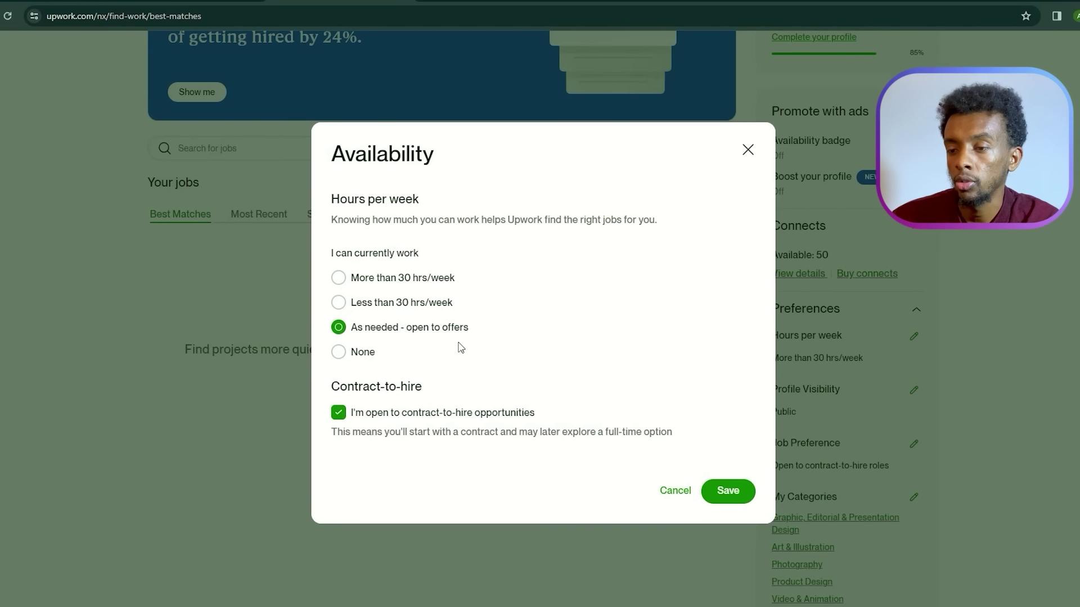
pyautogui.click(399, 336)
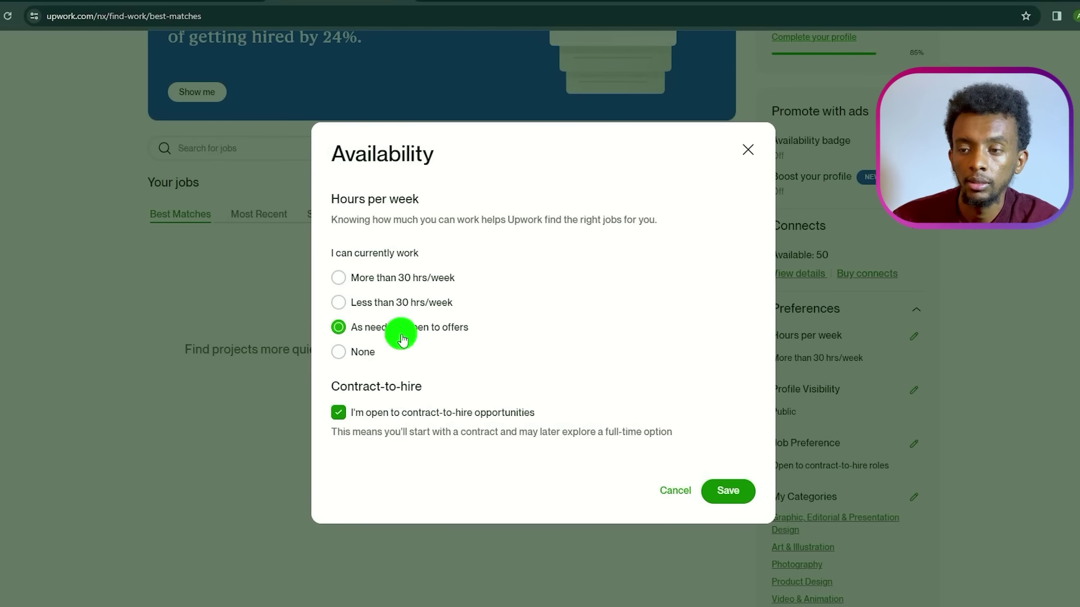
pyautogui.click(408, 413)
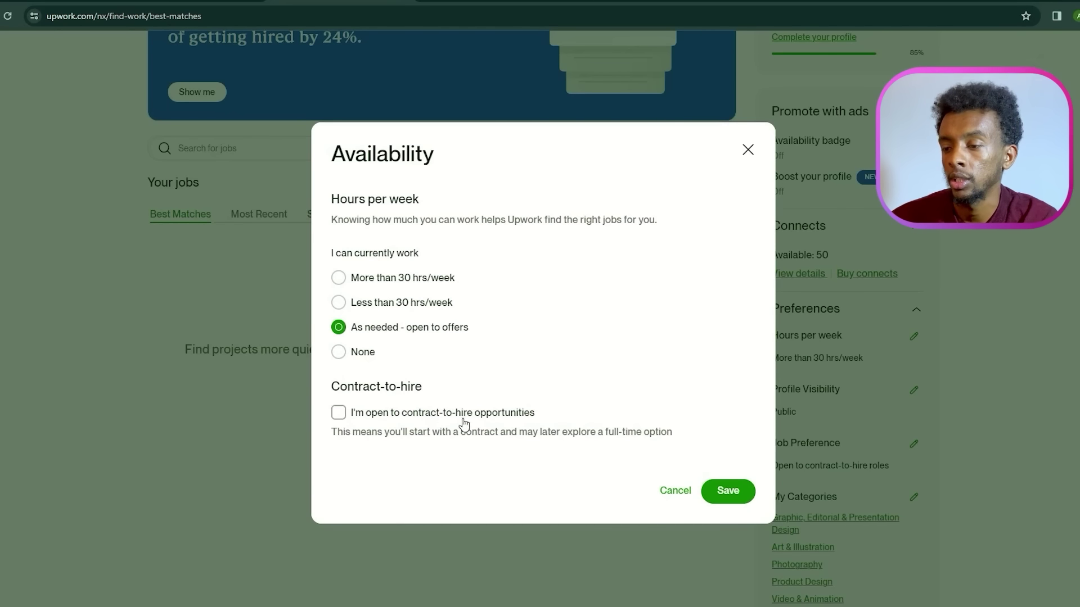
pyautogui.click(382, 419)
pyautogui.click(725, 493)
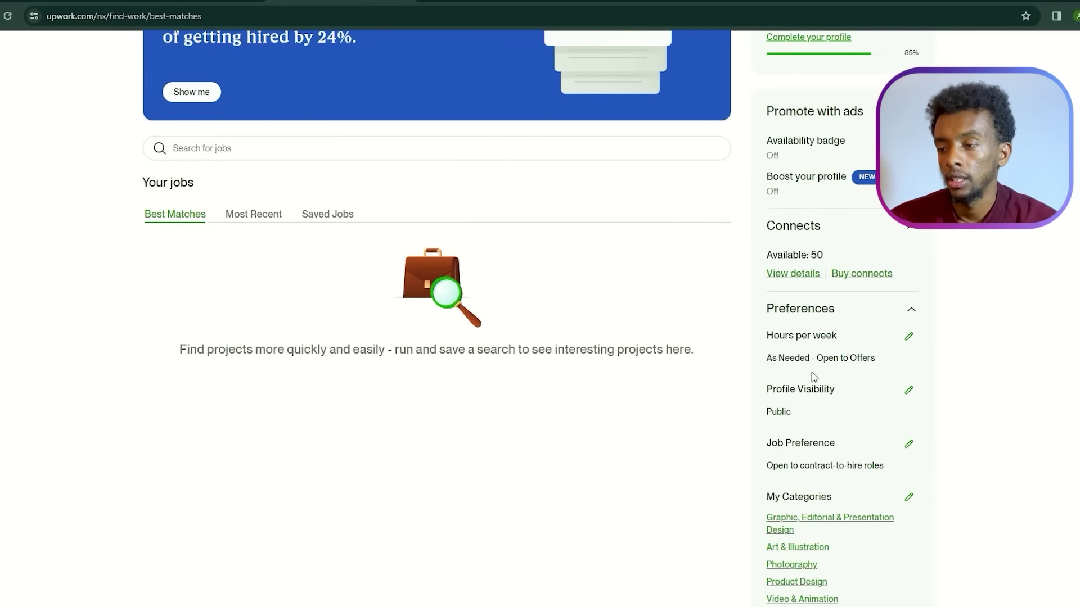
# - Move on from the saved preferences to the Find Work best-matches page
pyautogui.click(803, 417)
pyautogui.click(804, 417)
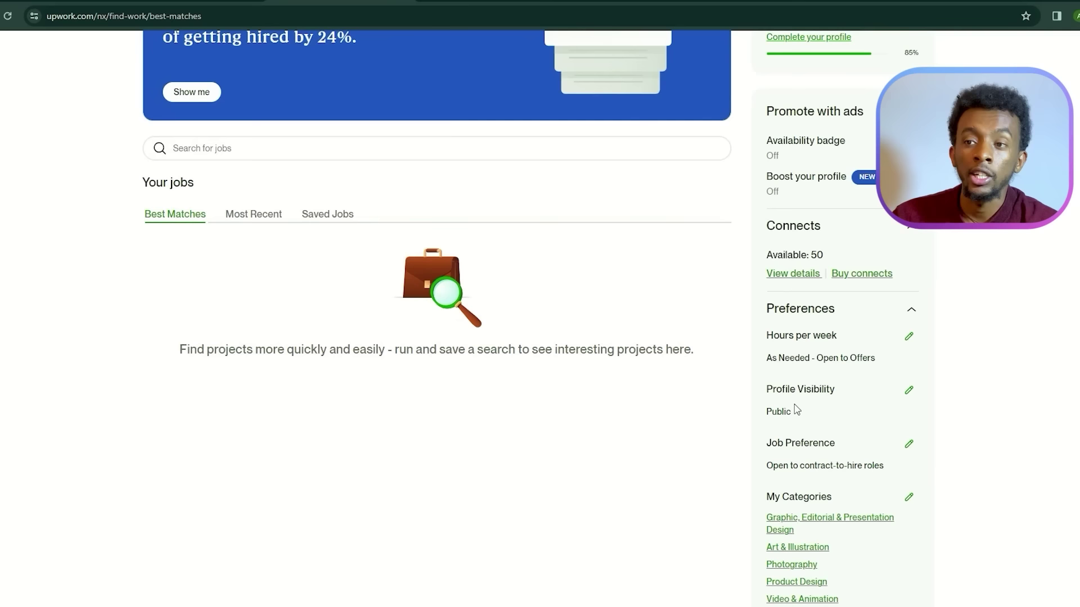
pyautogui.click(802, 409)
pyautogui.click(804, 417)
pyautogui.click(802, 419)
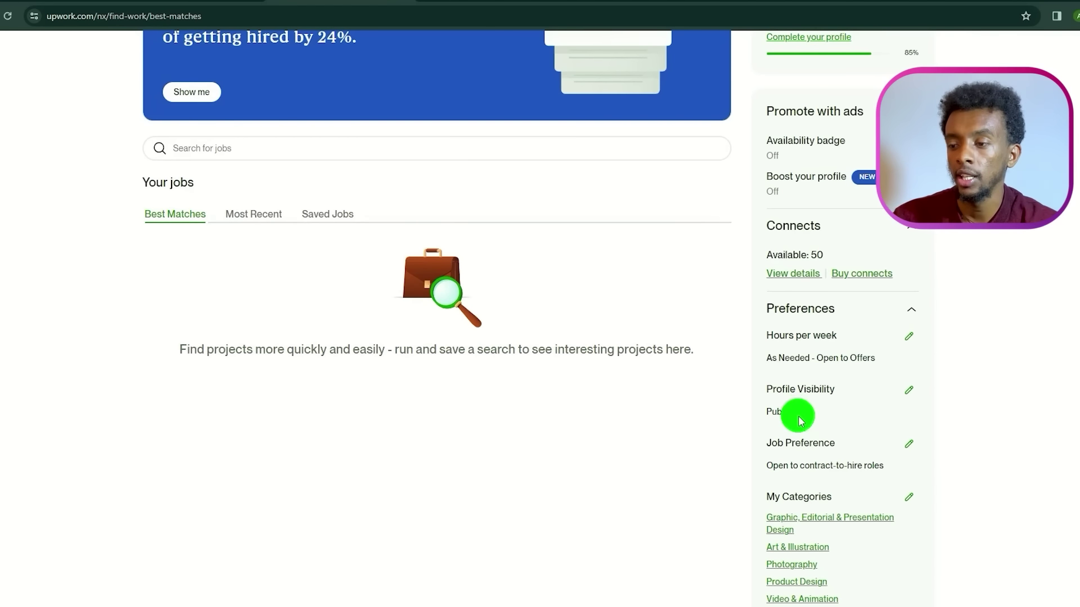
pyautogui.scroll(3, 799, 423)
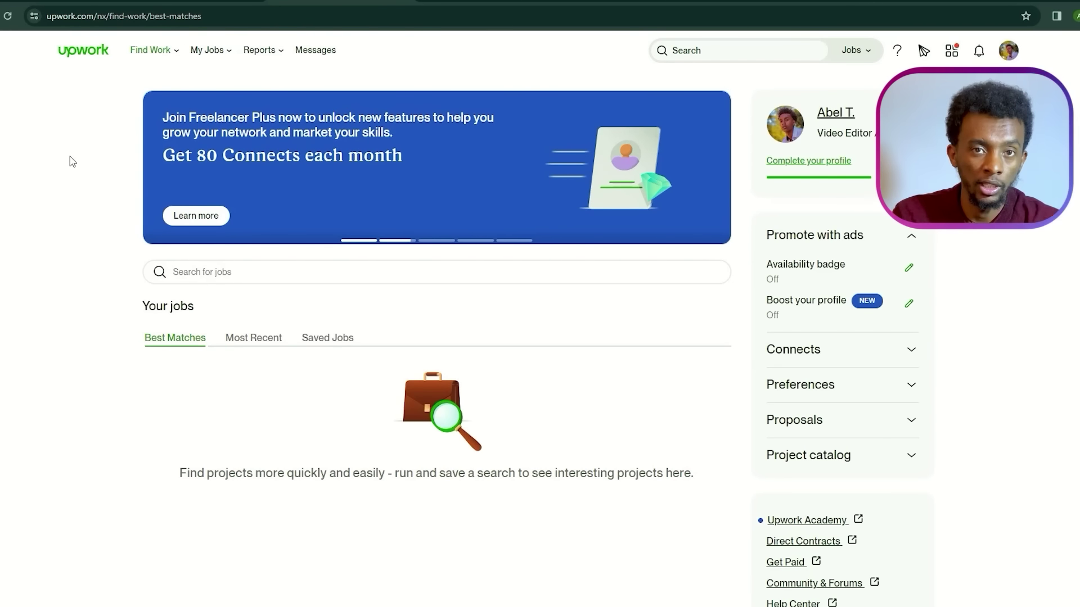
# - From My Jobs, follow the tax form warning banner's 'tax information' link
pyautogui.moveTo(223, 61)
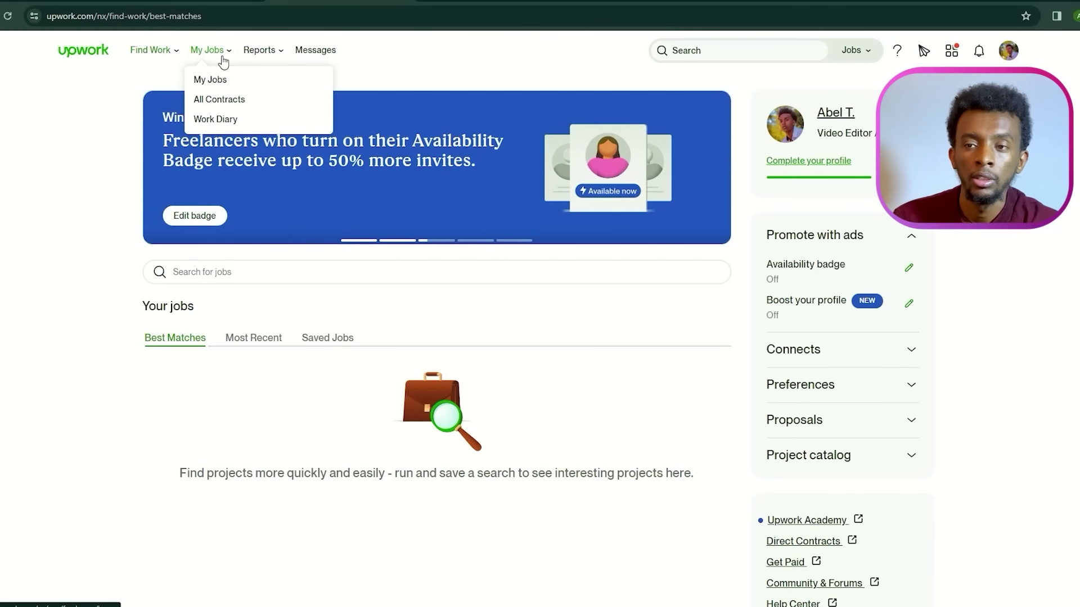
pyautogui.click(207, 53)
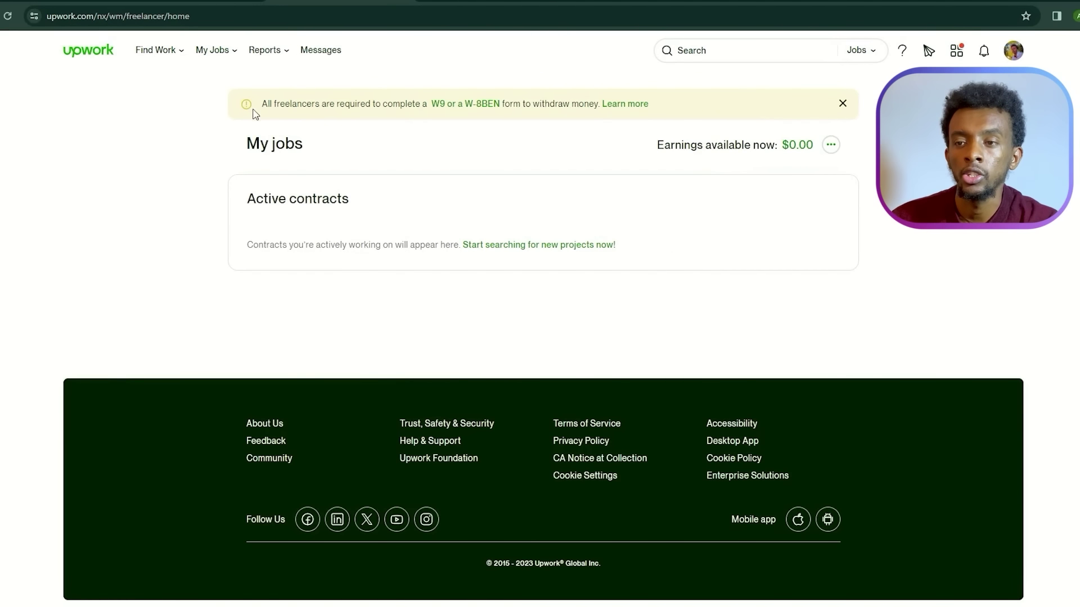
pyautogui.moveTo(265, 107); pyautogui.dragTo(304, 116)
pyautogui.click(230, 117)
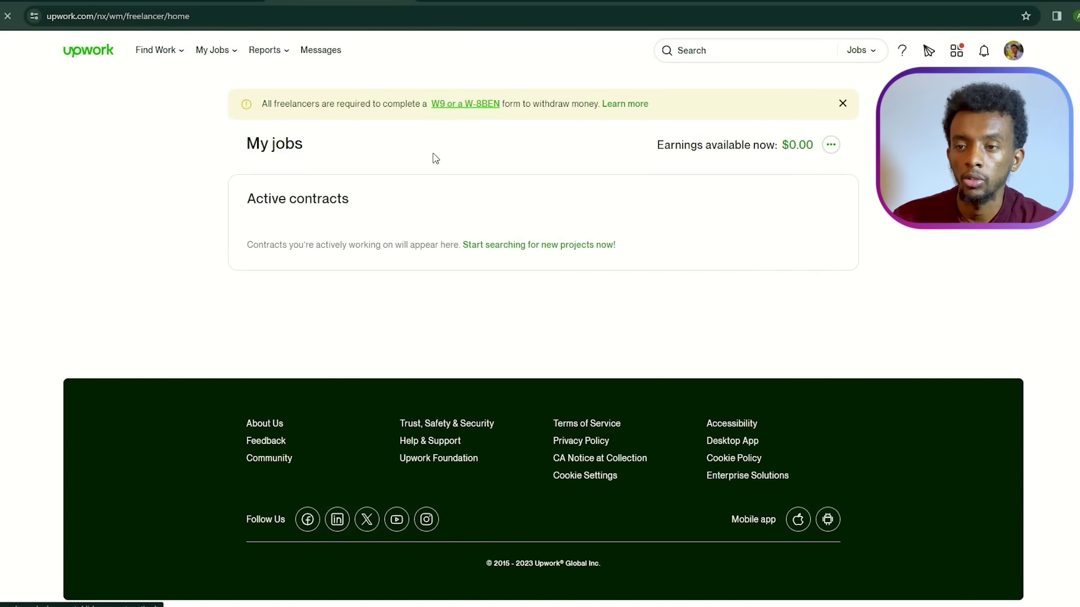
pyautogui.scroll(-2, 478, 261)
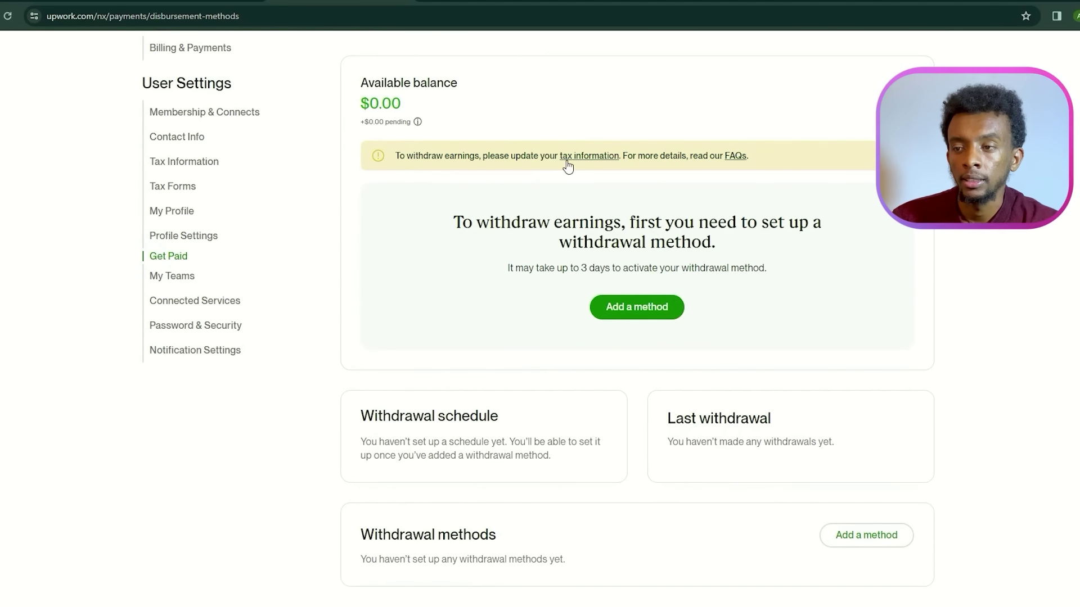
pyautogui.click(602, 160)
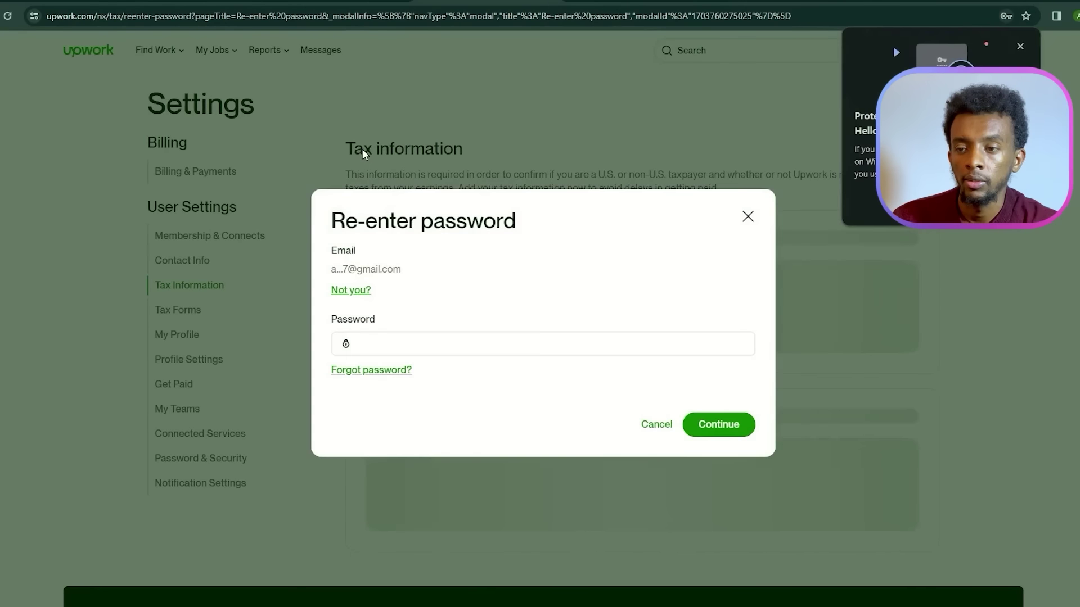
# - Fill the password re-entry field with the saved account password
pyautogui.click(505, 339)
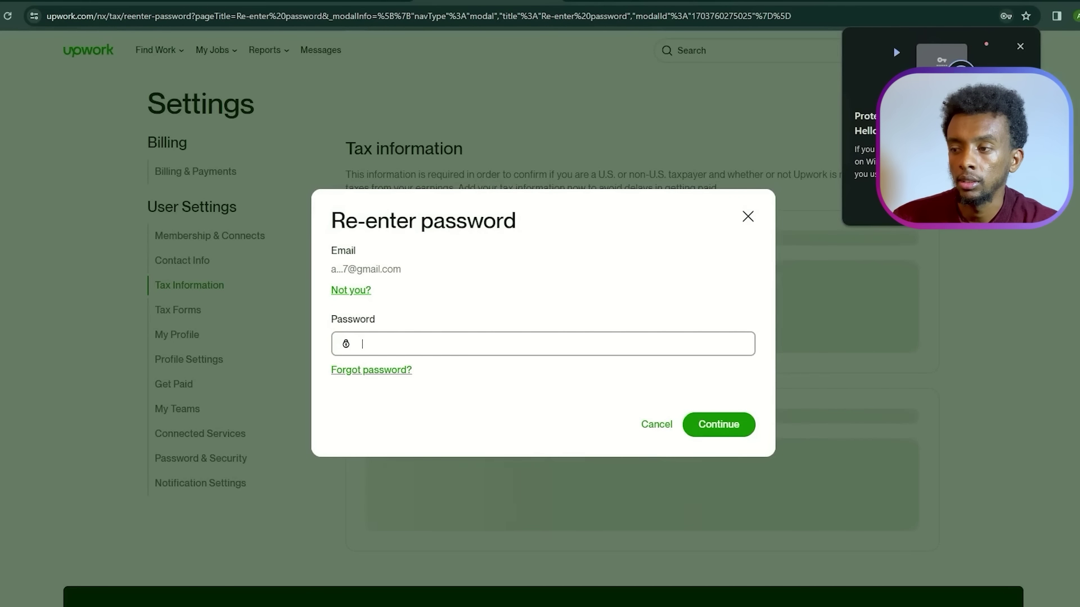
pyautogui.click(494, 340)
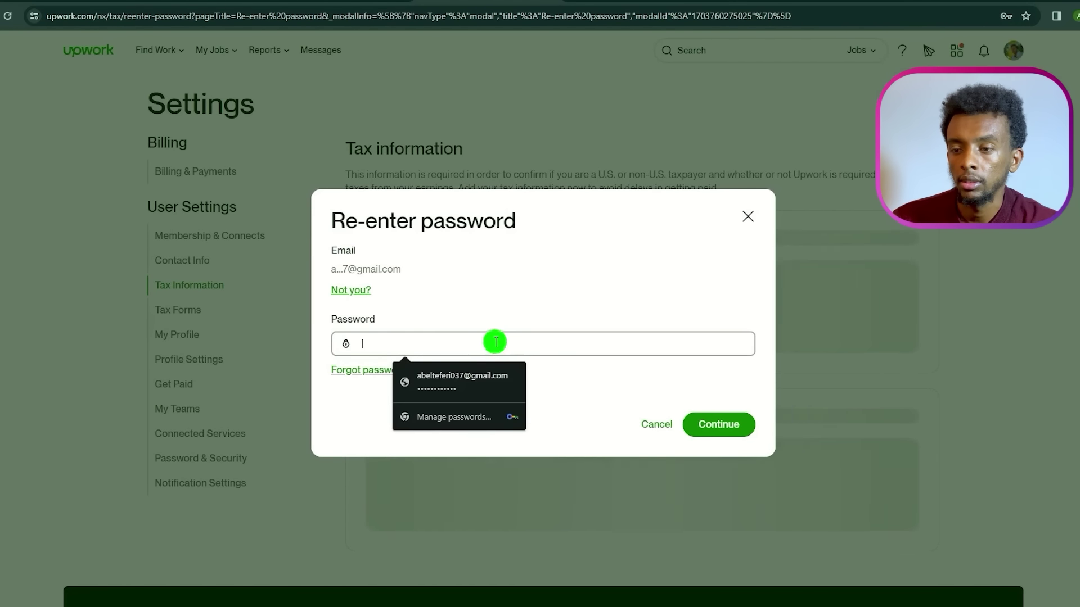
pyautogui.click(489, 380)
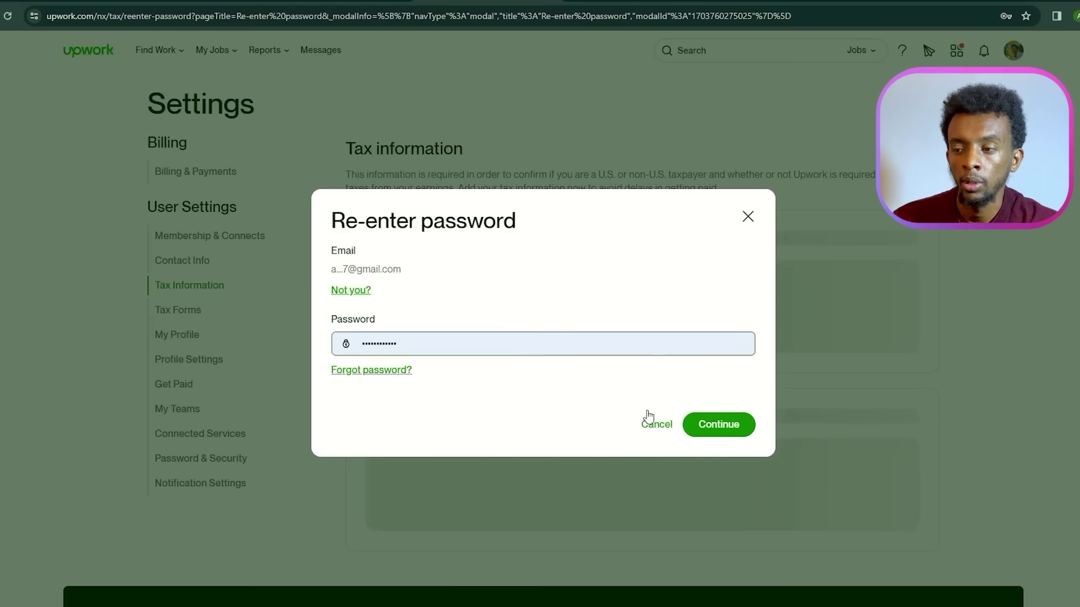